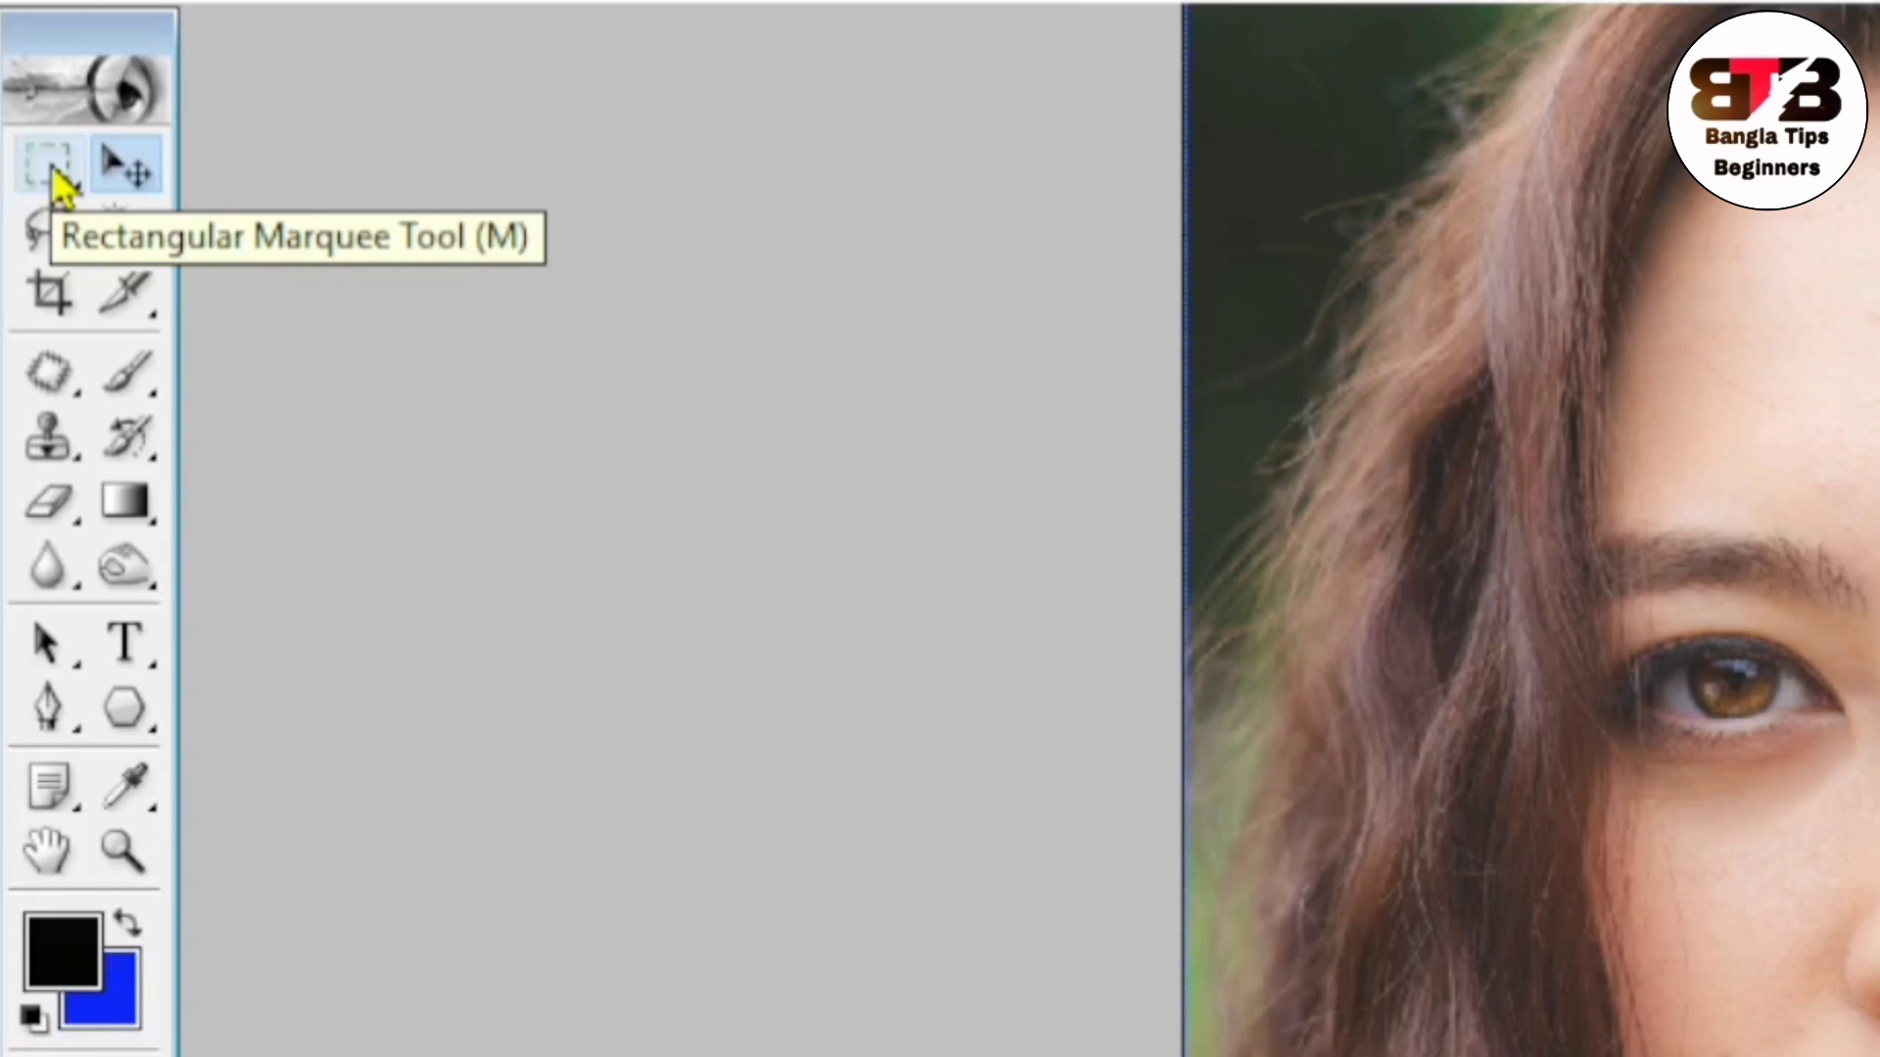
- Choose the Elliptical Marquee tool with a 3 px feather and add a new empty layer above the Background
{"action": "left_click", "coordinate": [54, 173]}
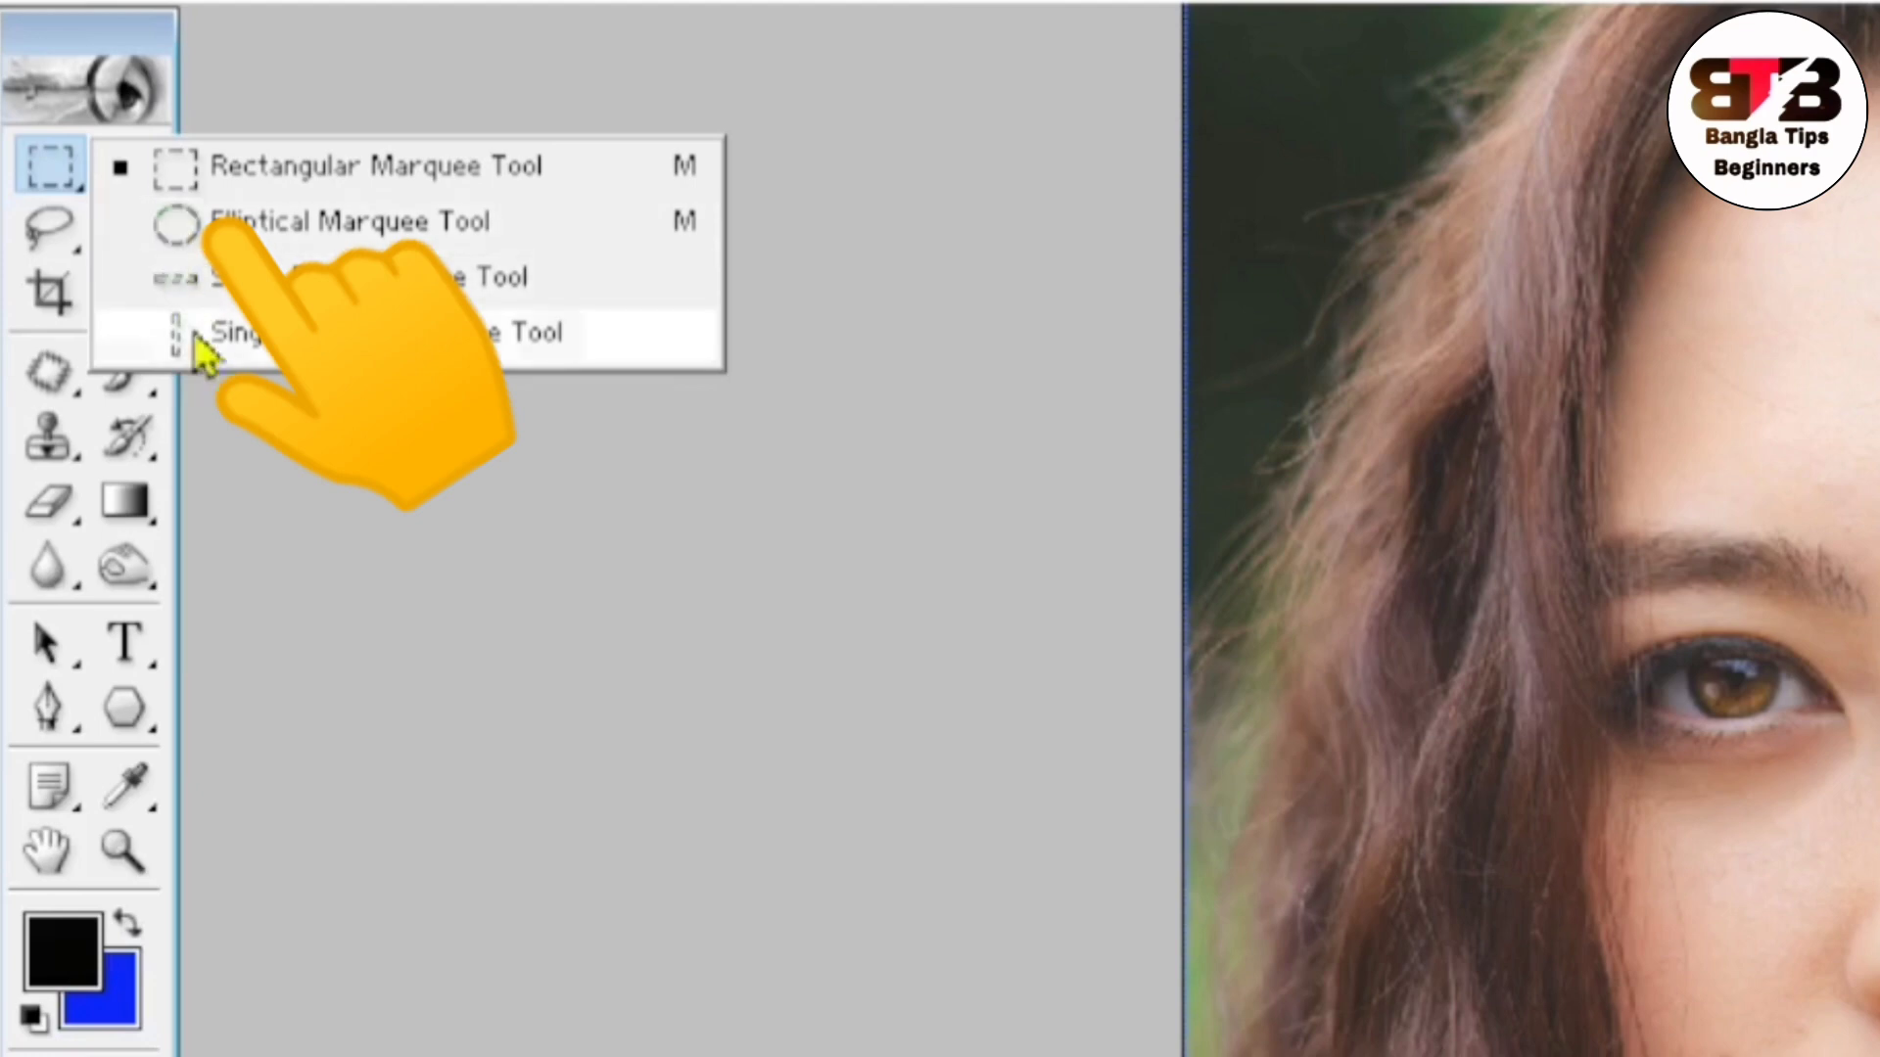
{"action": "left_click", "coordinate": [186, 233]}
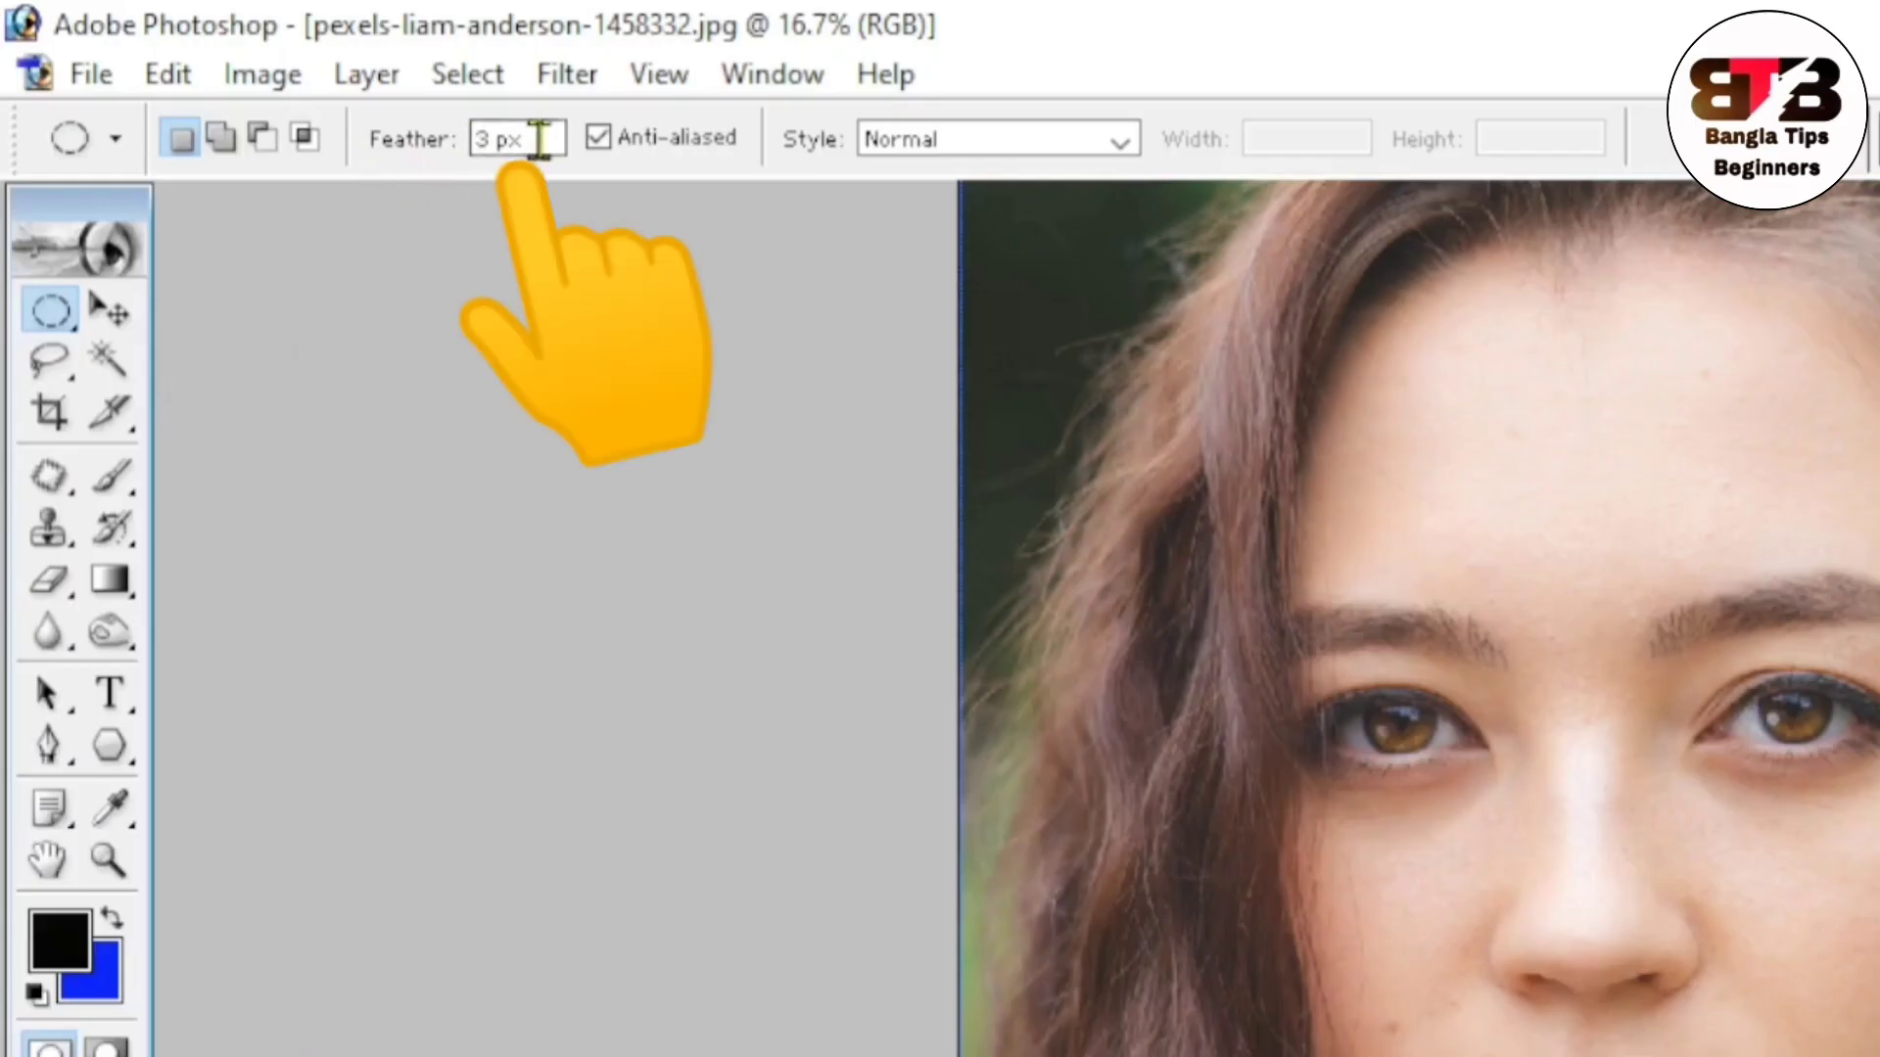
{"action": "left_click", "coordinate": [487, 137]}
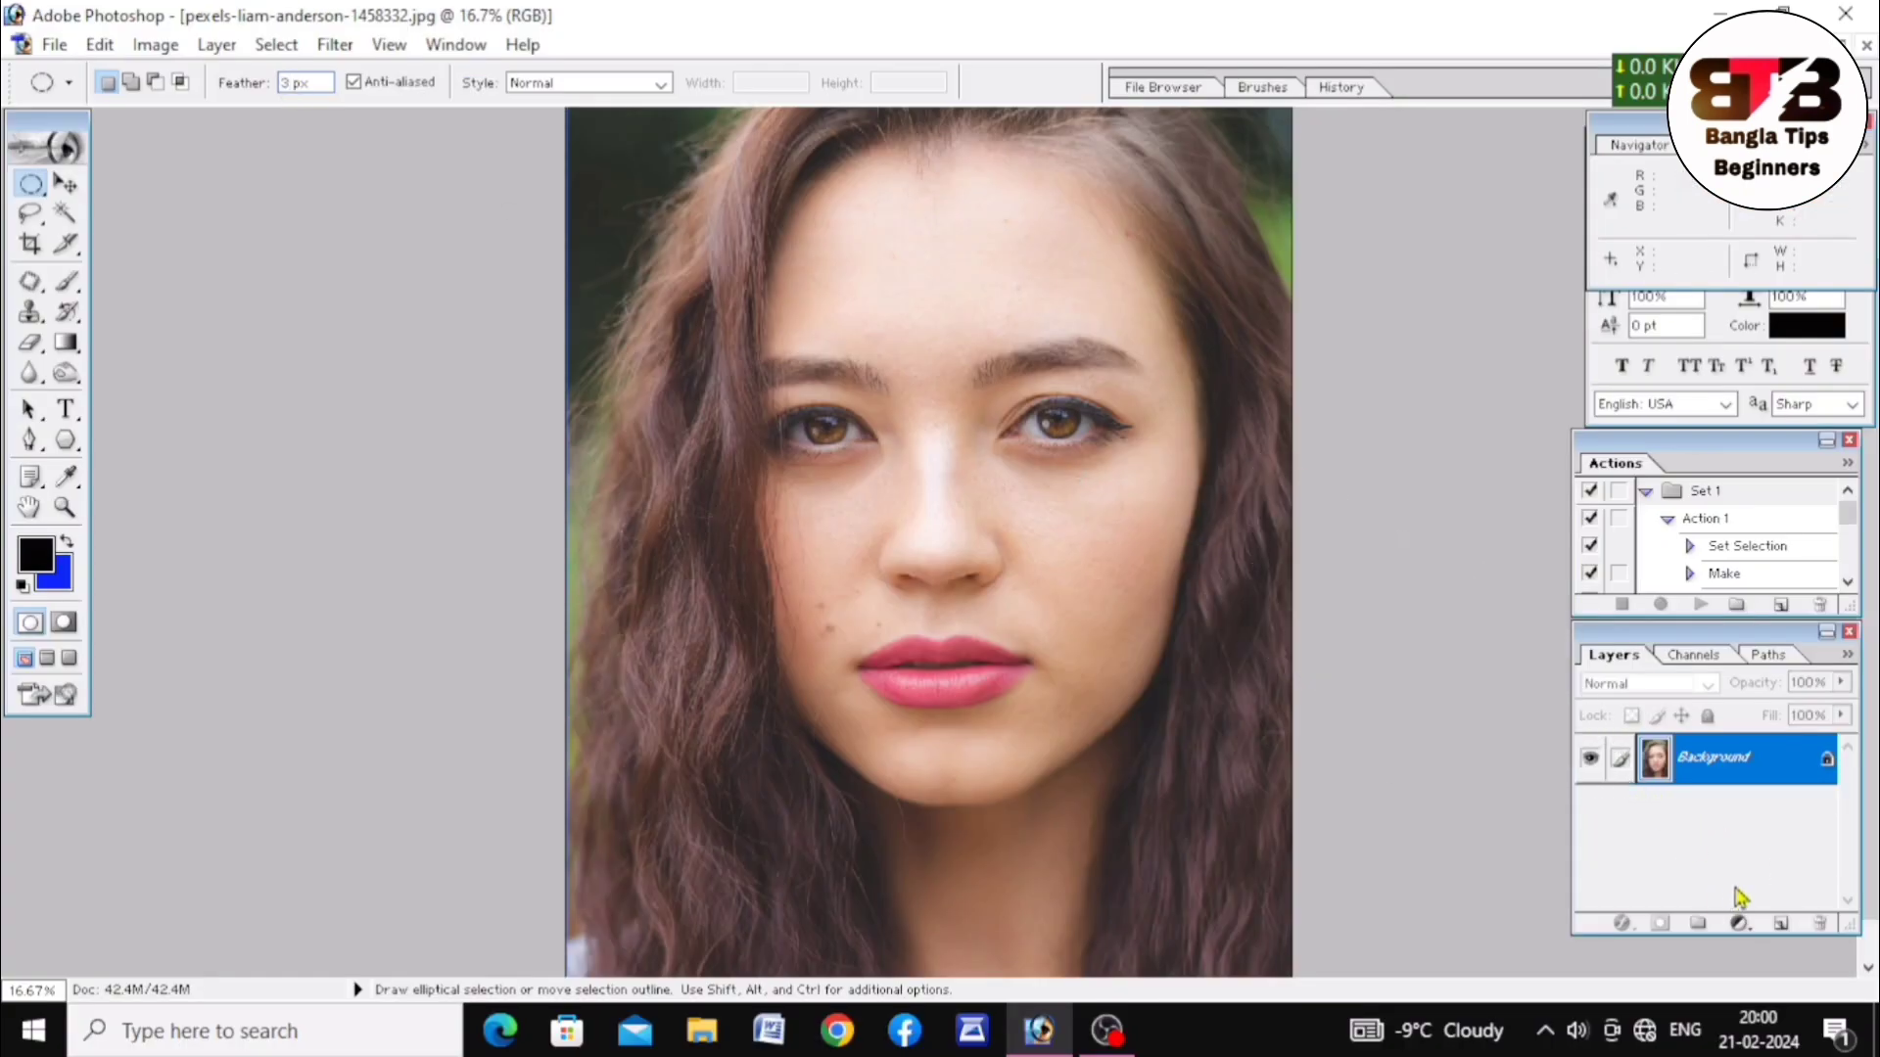
{"action": "left_click", "coordinate": [1785, 930]}
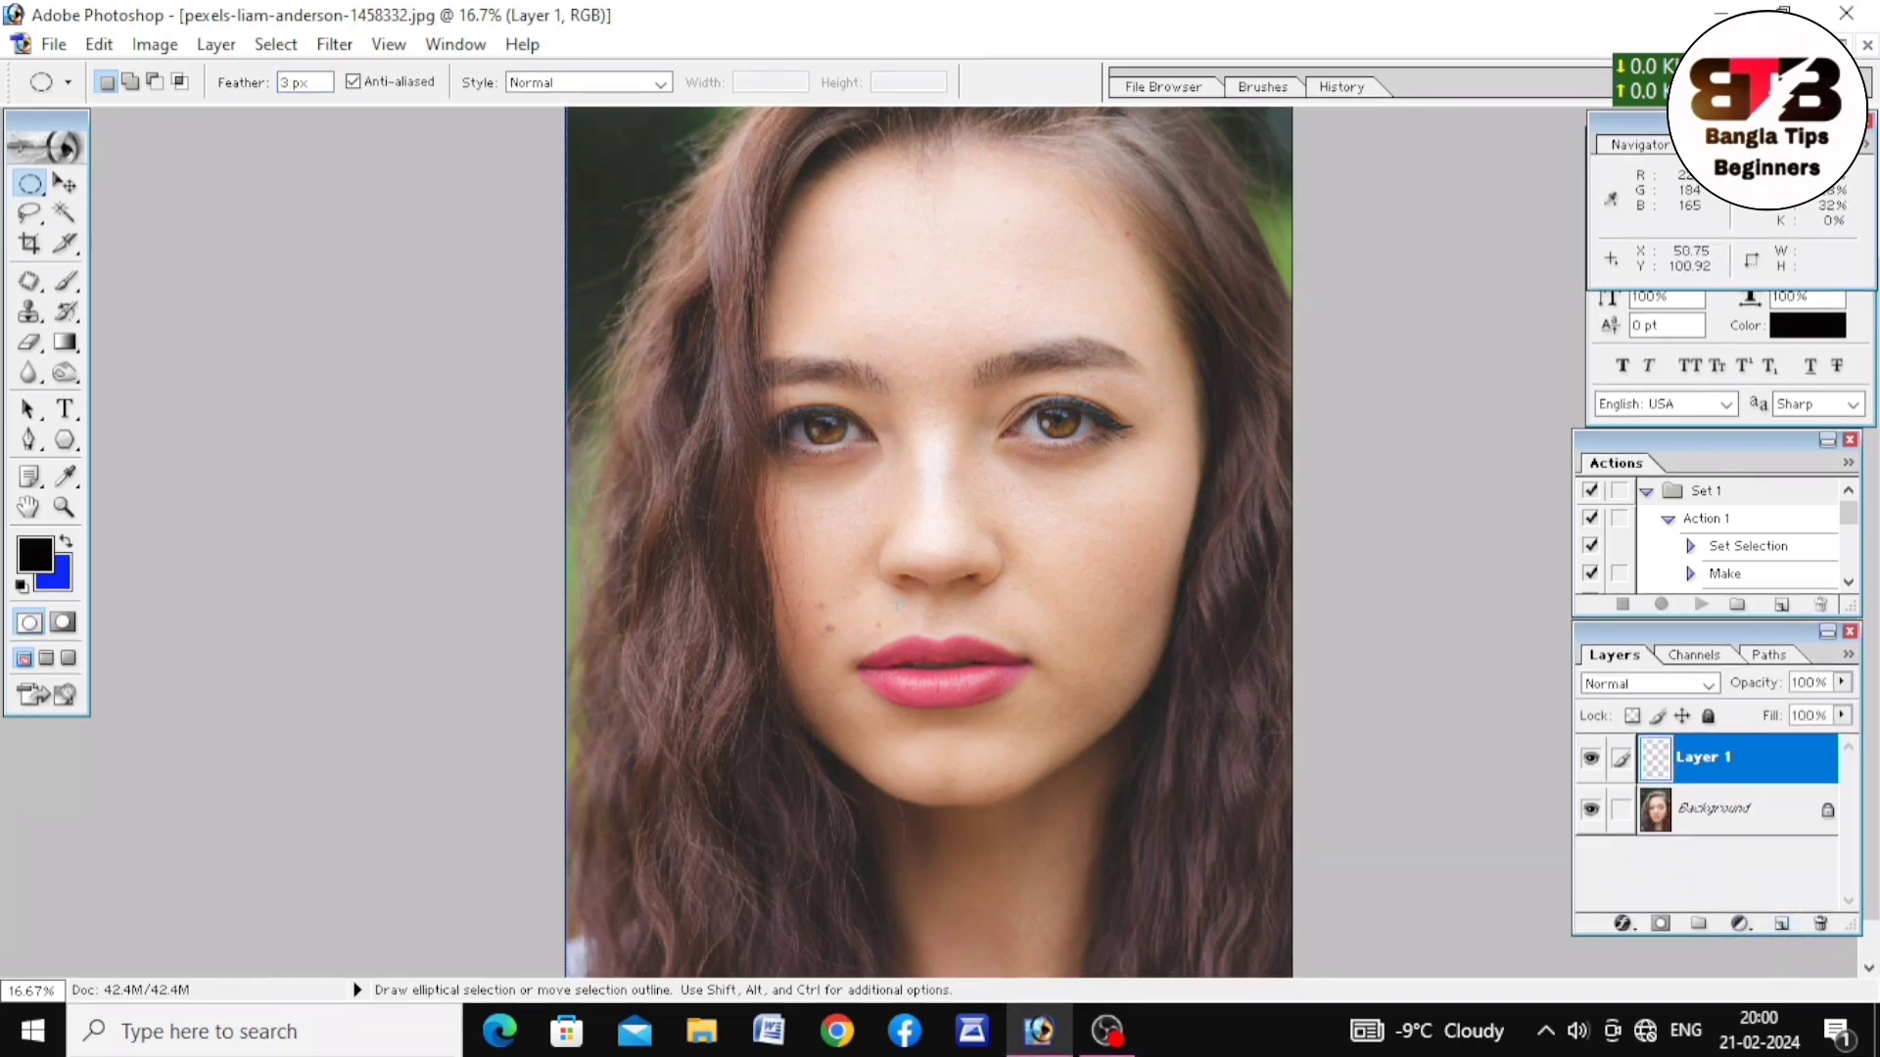
- Draw an elliptical selection around the iris of the eye closest to the loose hair in the portrait
{"action": "key", "text": "ctrl+space"}
{"action": "left_click", "coordinate": [895, 601]}
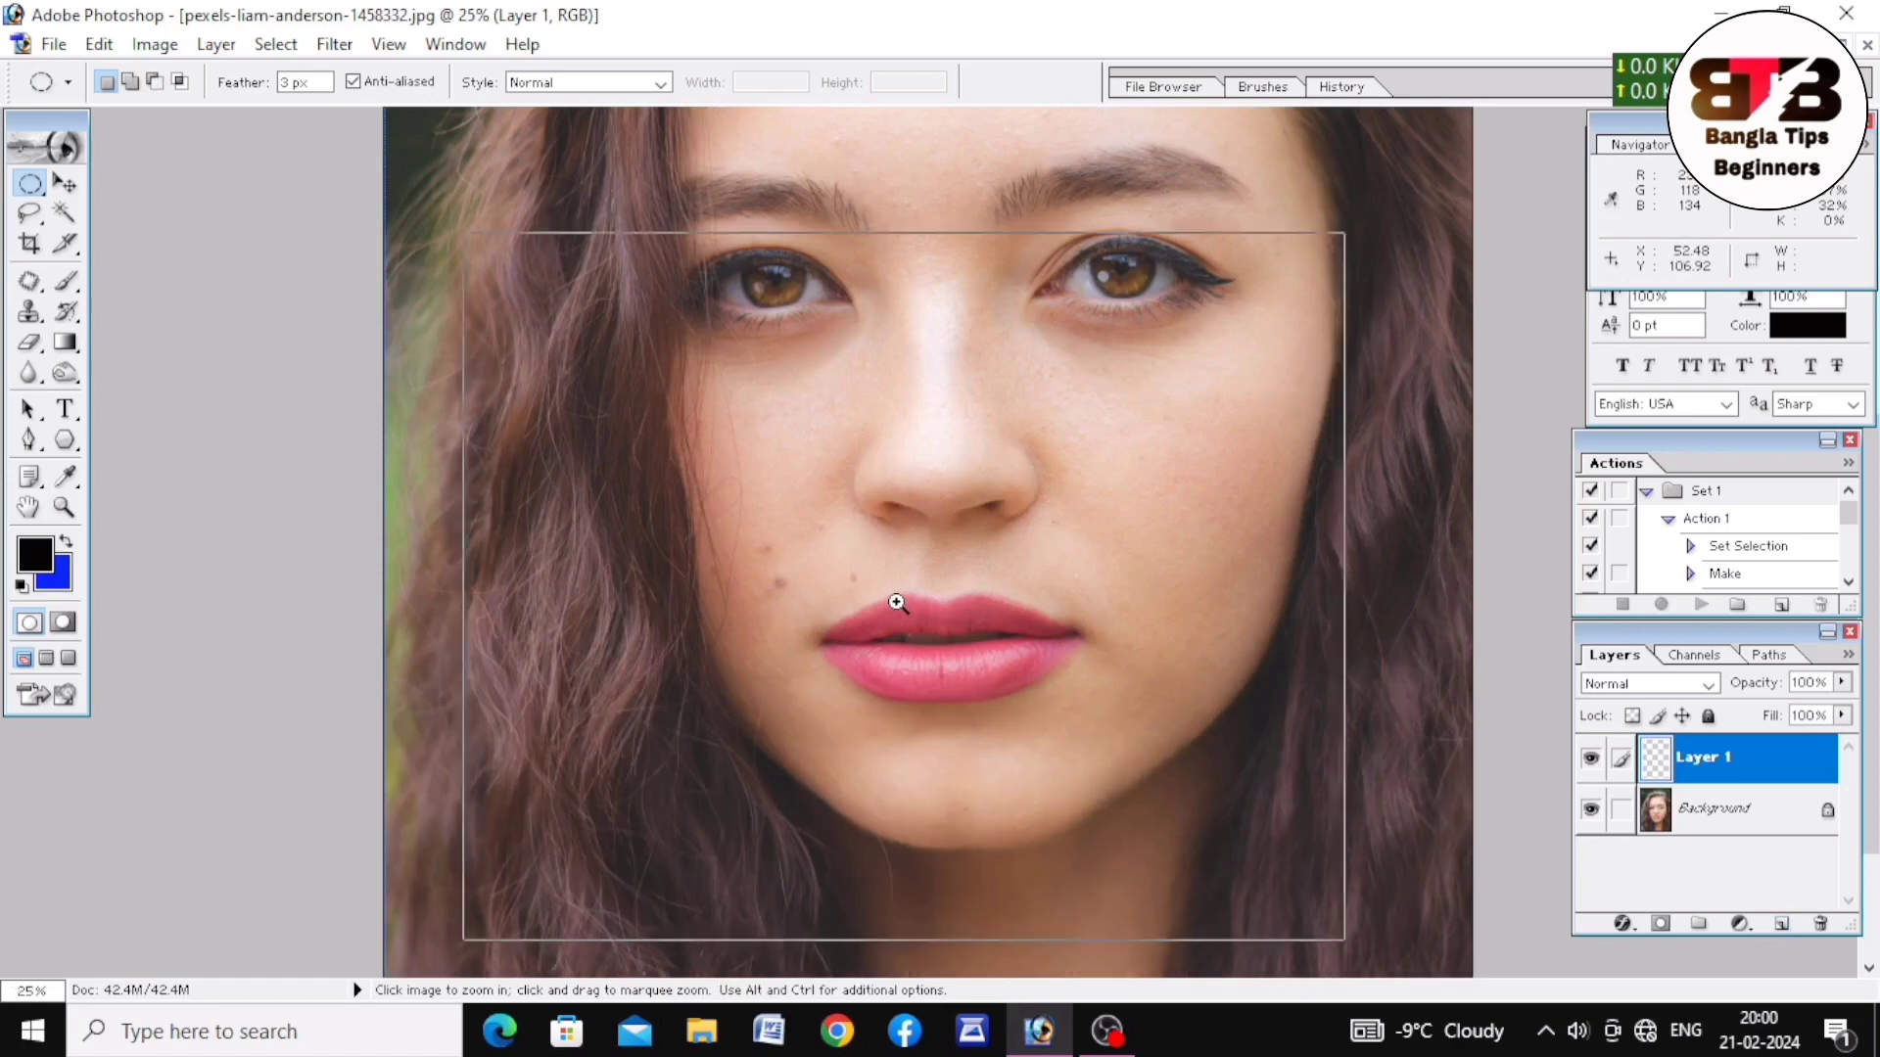
{"action": "left_click", "coordinate": [896, 601]}
{"action": "scroll", "coordinate": [881, 519], "scroll_direction": "up", "scroll_amount": 3}
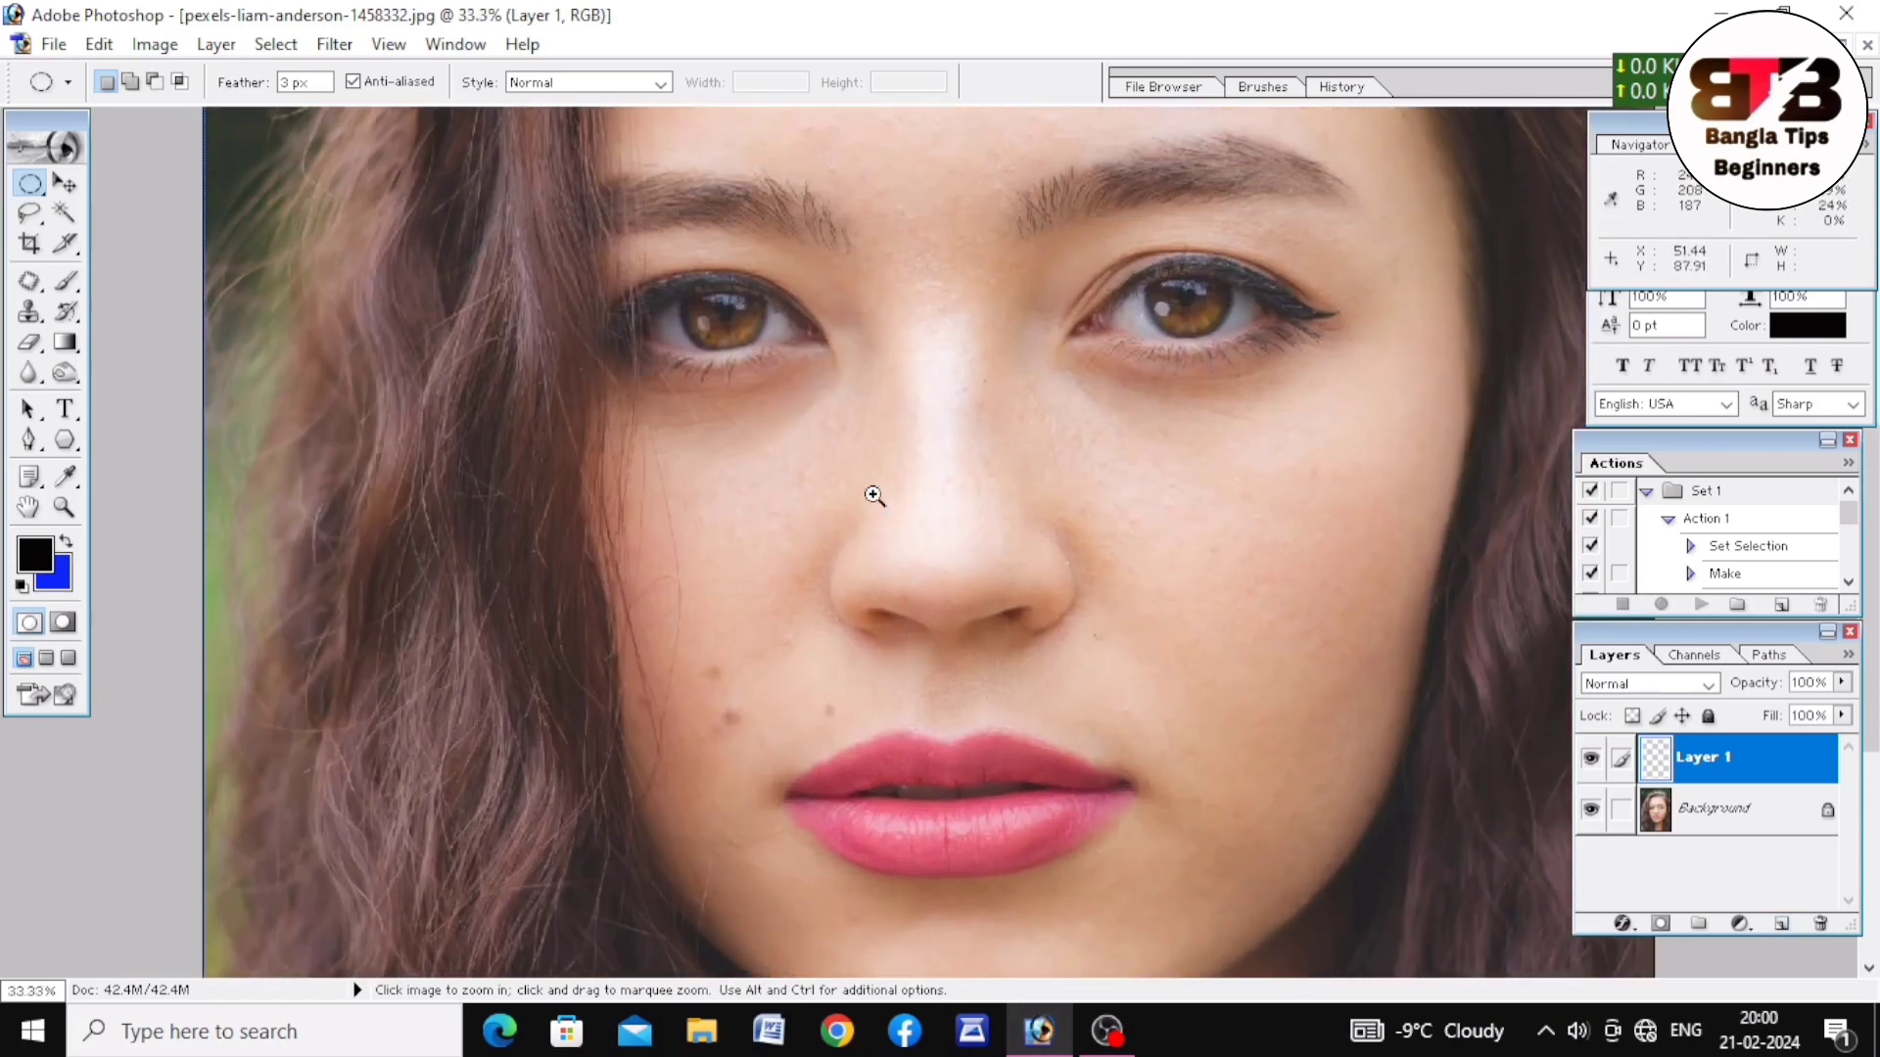
{"action": "scroll", "coordinate": [875, 496], "scroll_direction": "up", "scroll_amount": 3}
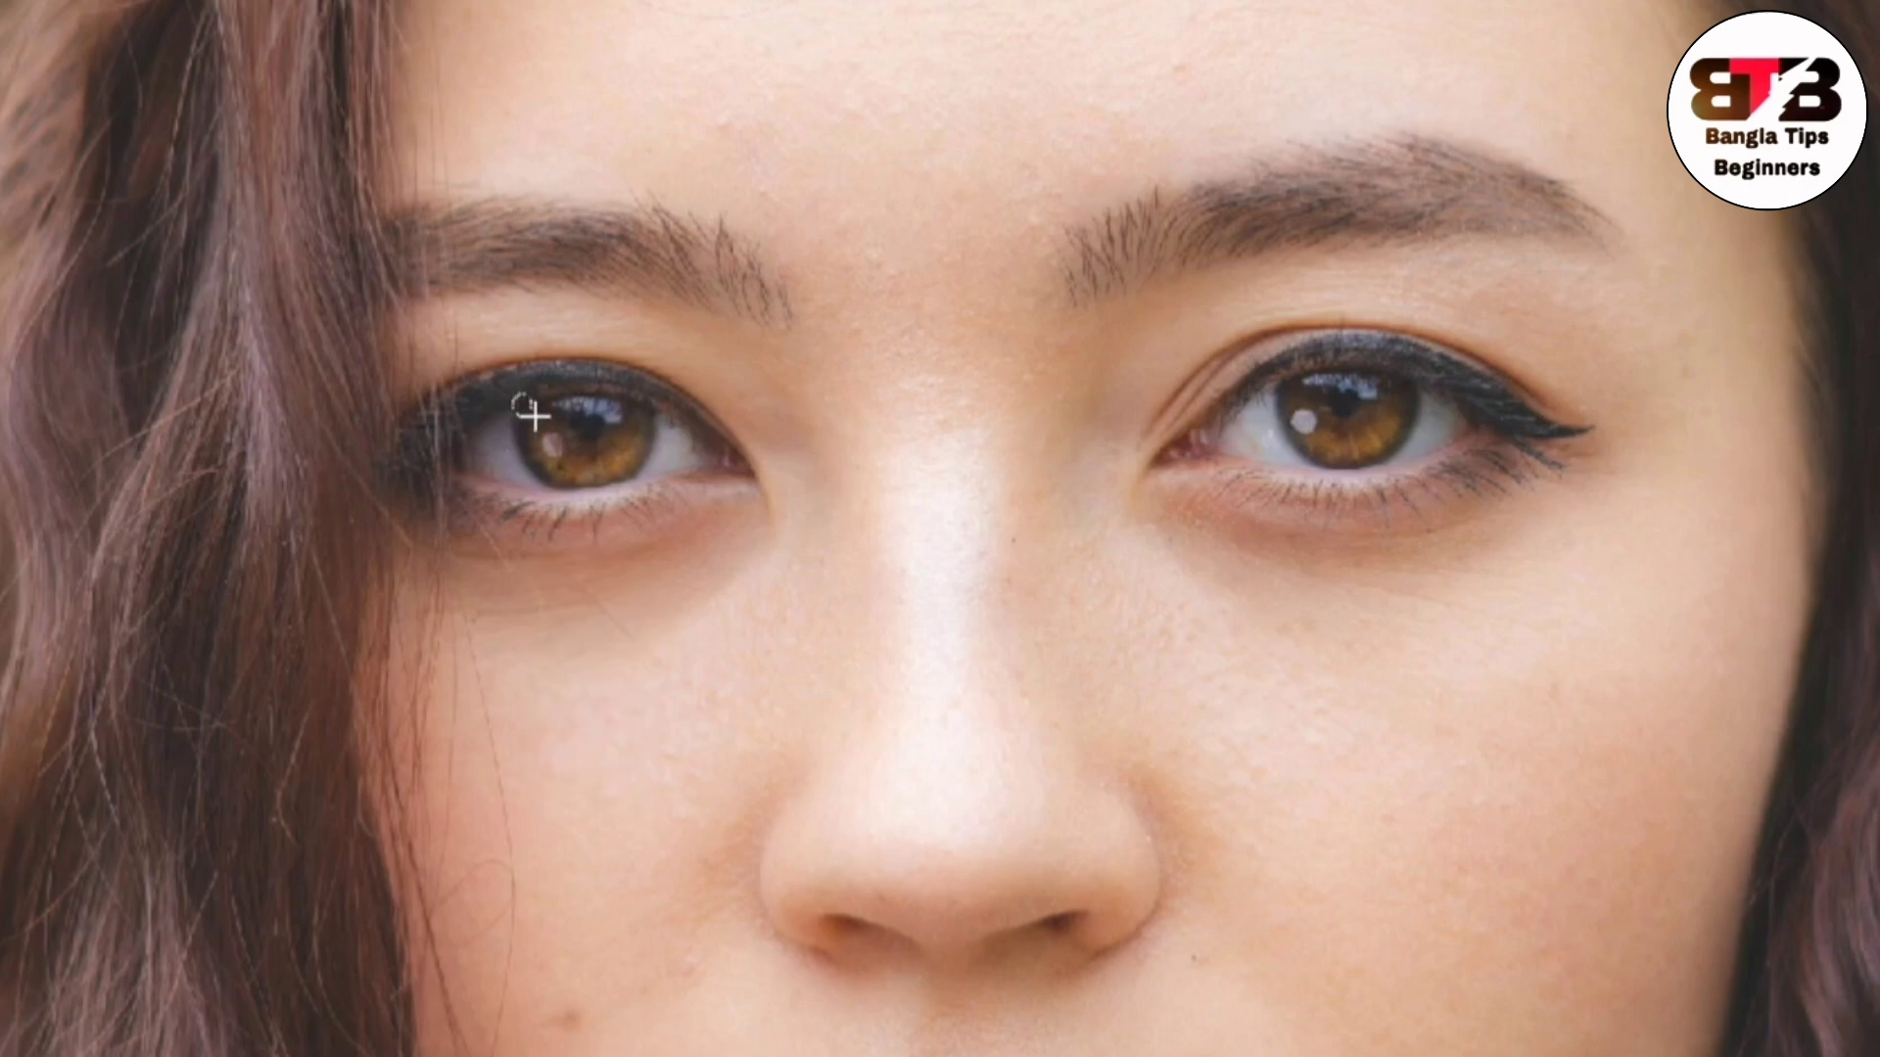
{"action": "left_click_drag", "start_coordinate": [559, 434], "coordinate": [661, 487]}
{"action": "left_click_drag", "start_coordinate": [637, 474], "coordinate": [637, 469]}
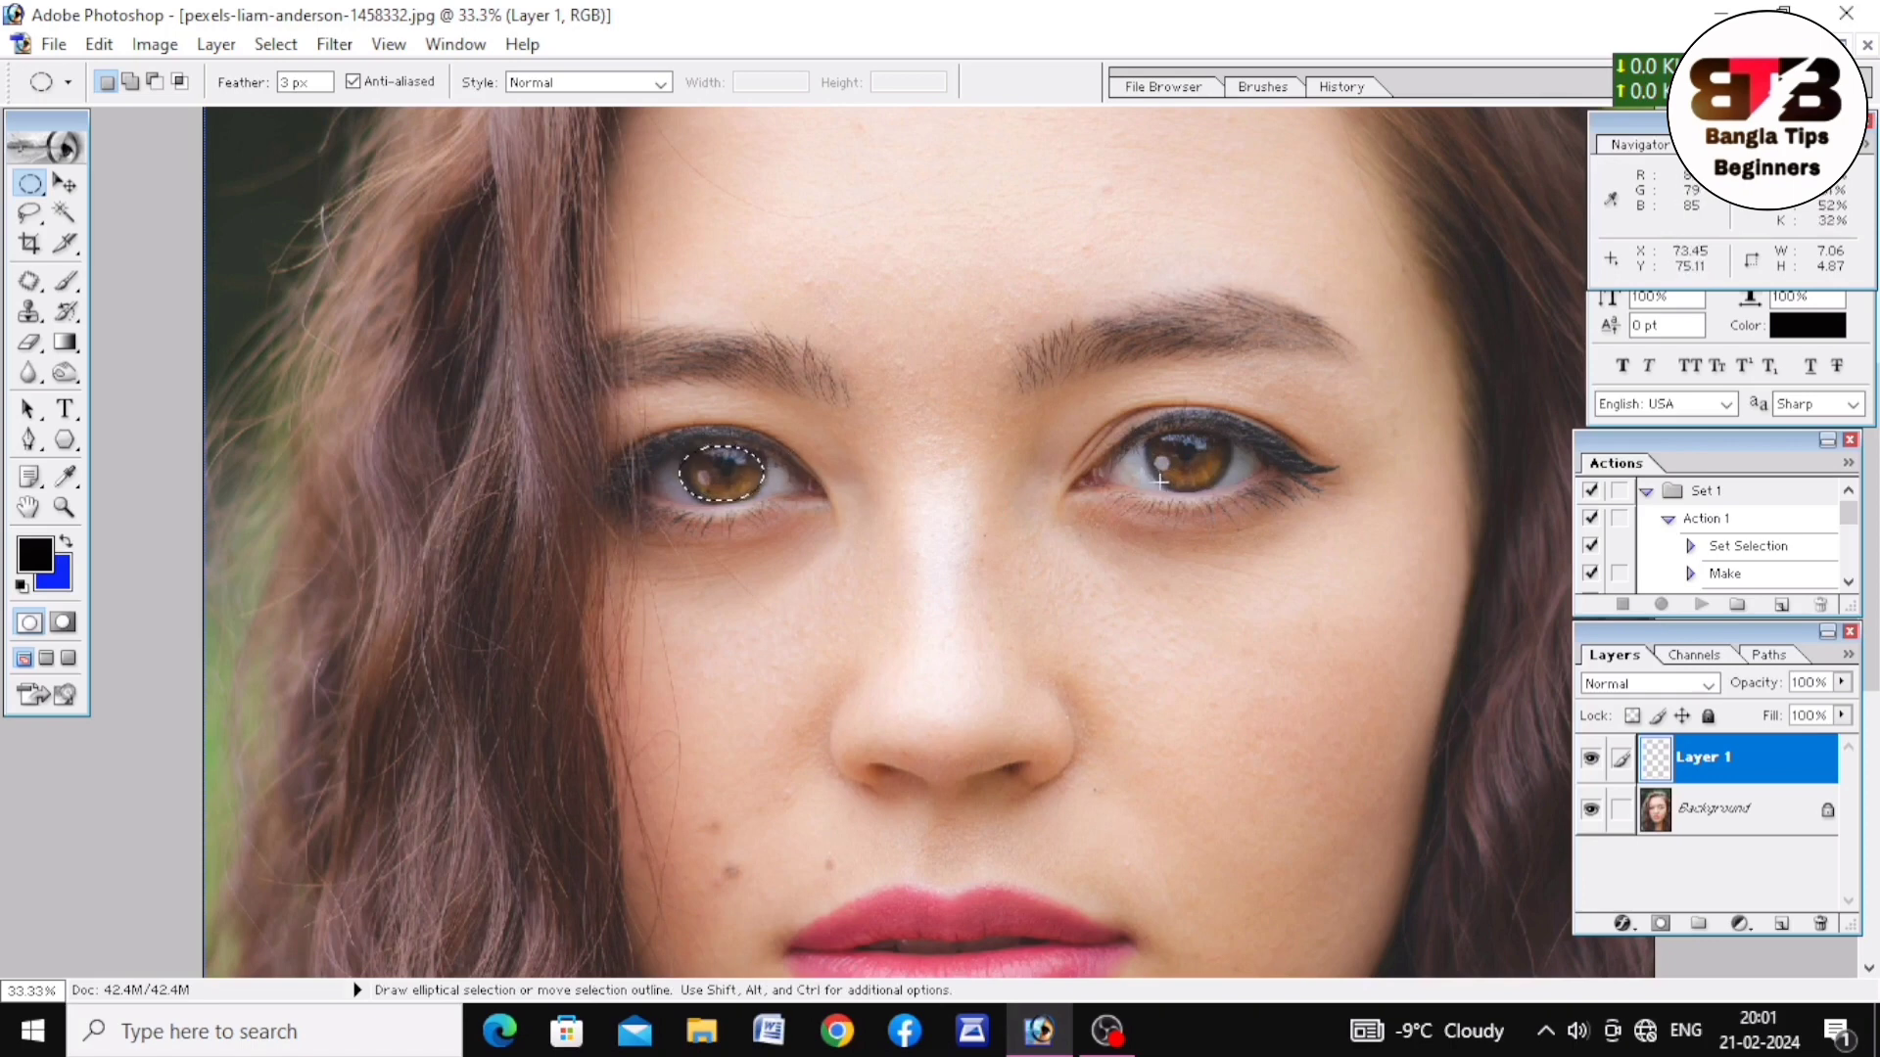
- Add the iris of the other eye to the existing selection with elliptical marquees
{"action": "key", "text": "shift"}
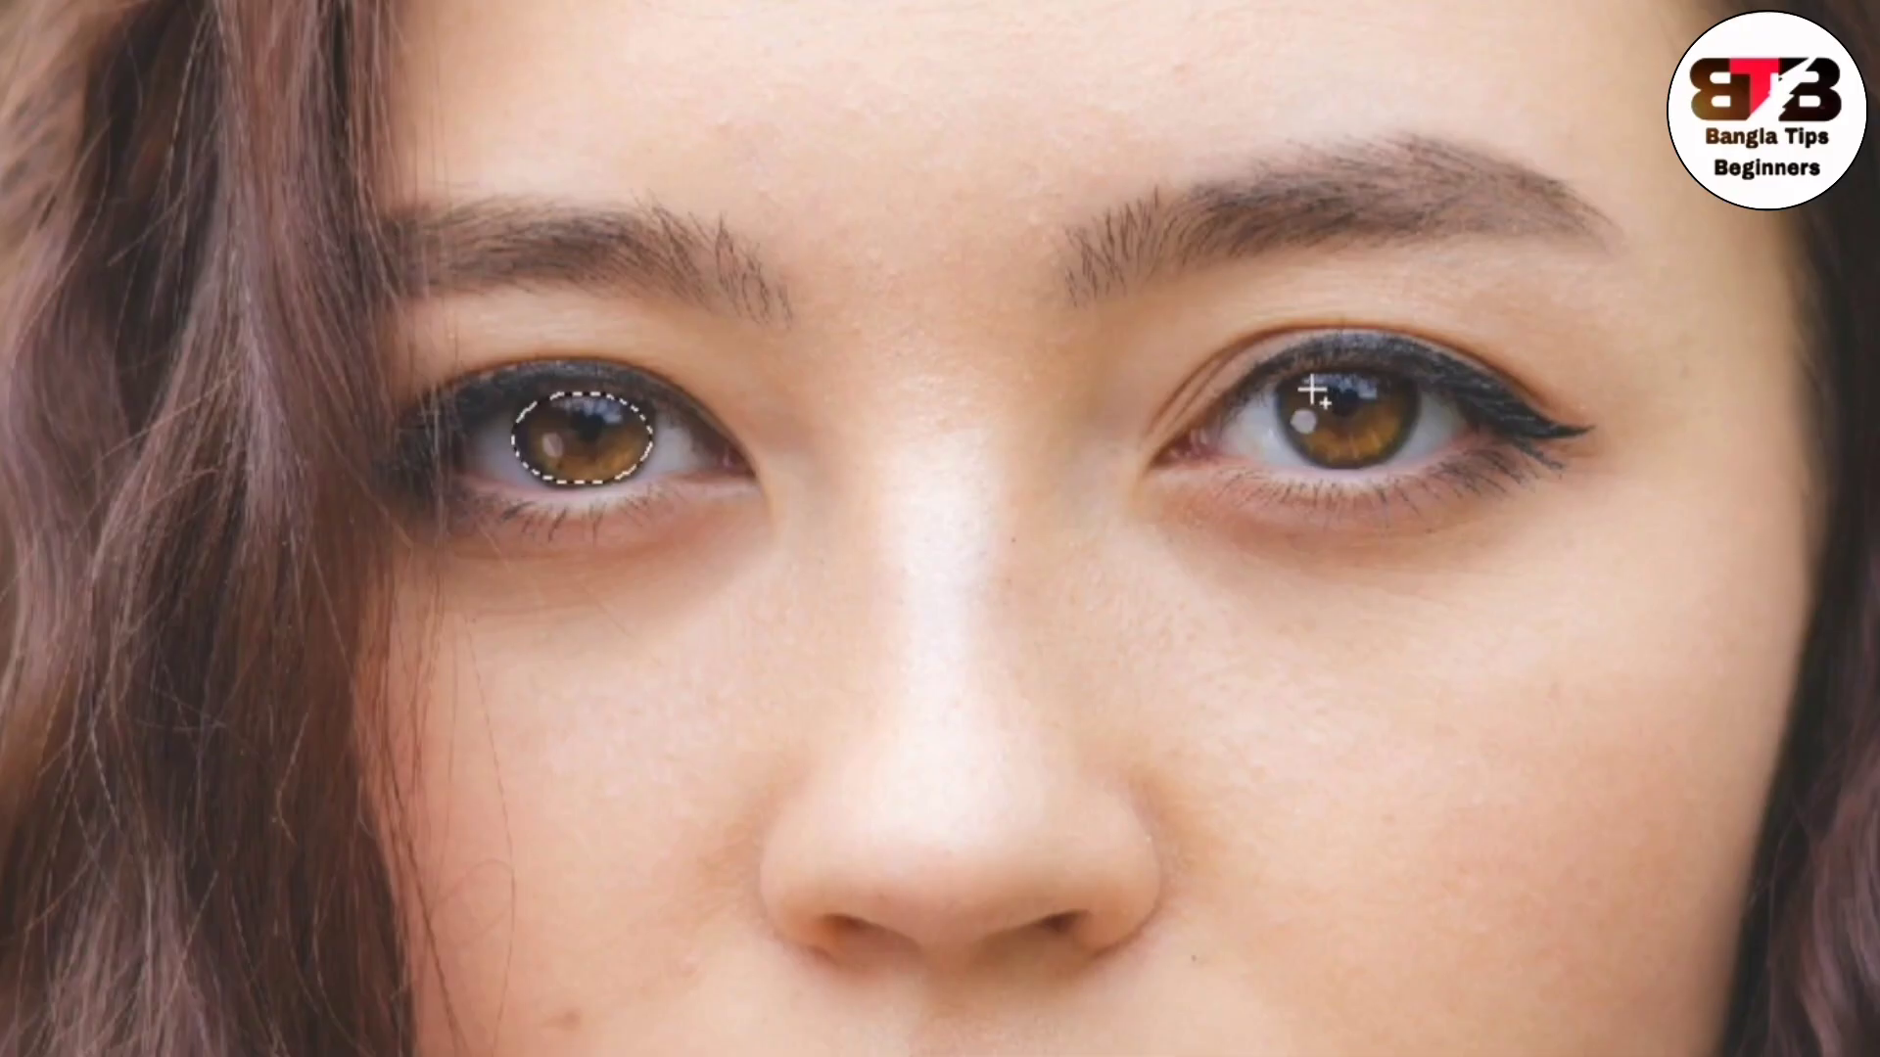
{"action": "left_click_drag", "start_coordinate": [1277, 370], "coordinate": [1398, 476]}
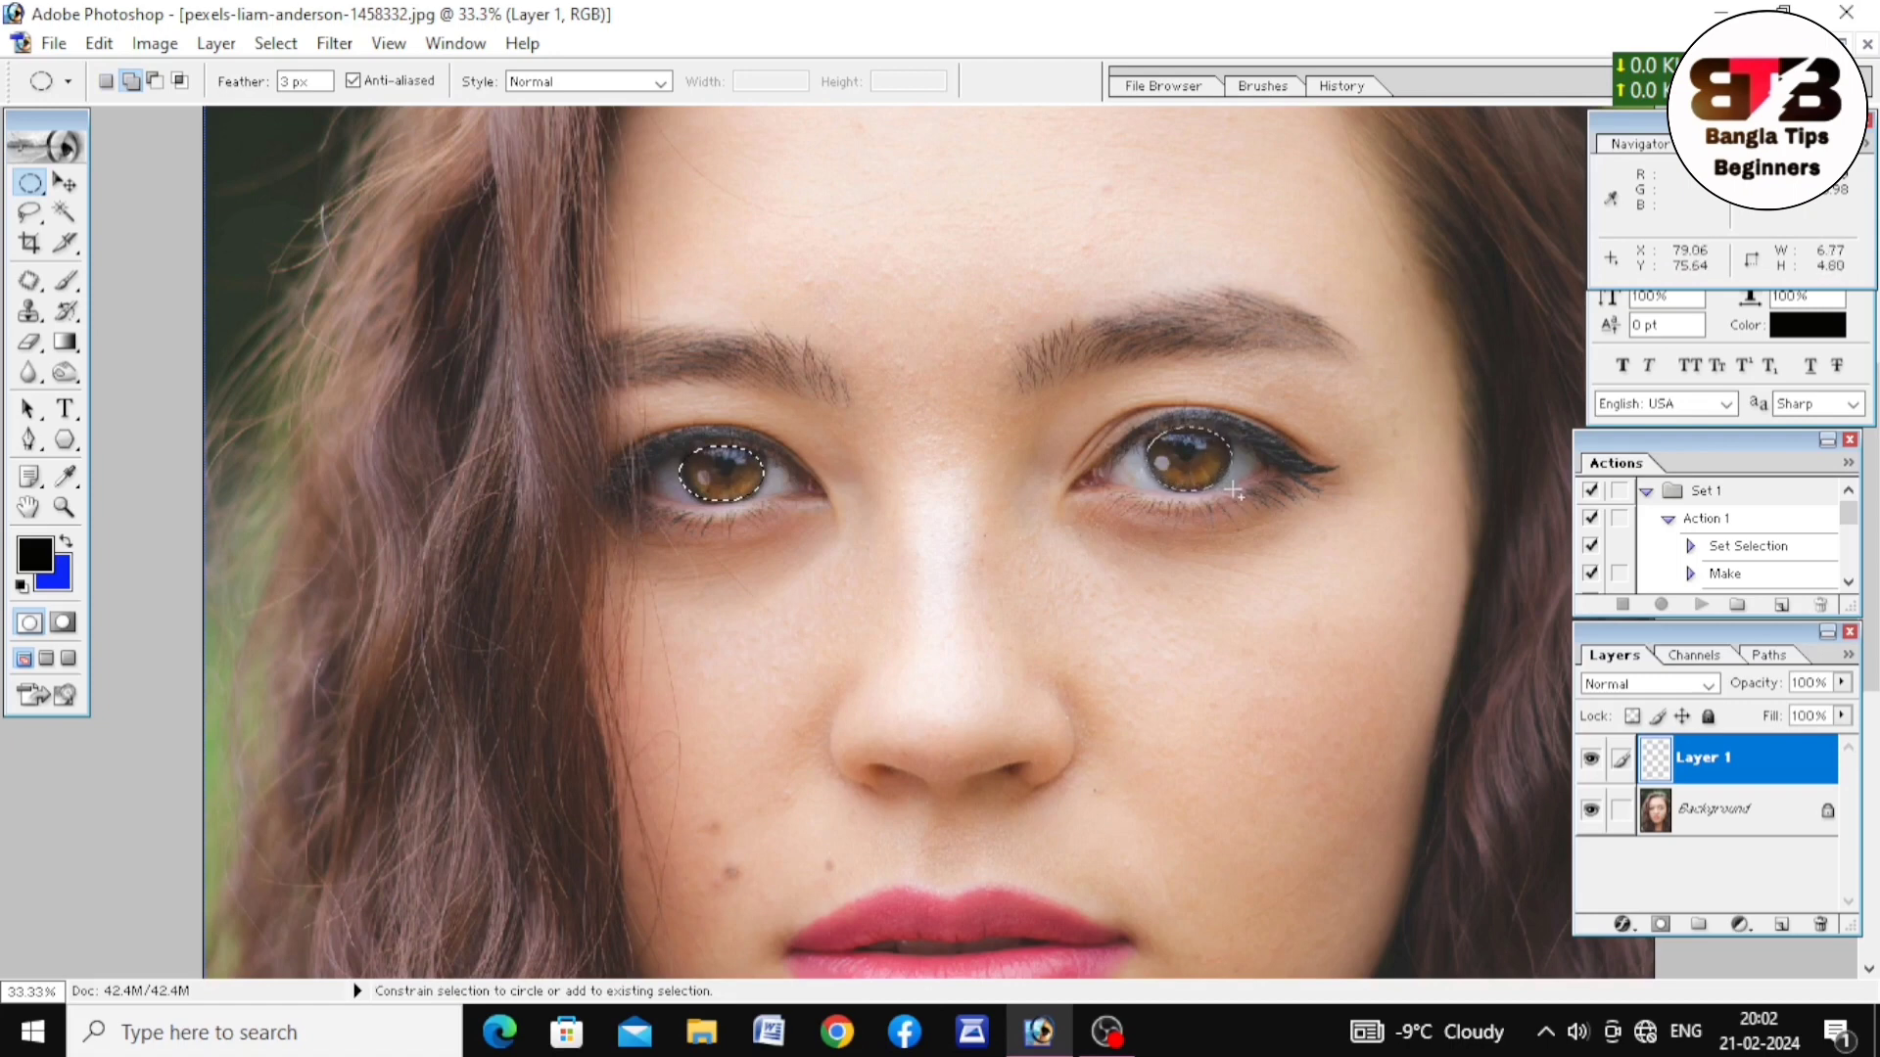
{"action": "left_click_drag", "start_coordinate": [1234, 487], "coordinate": [1142, 428]}
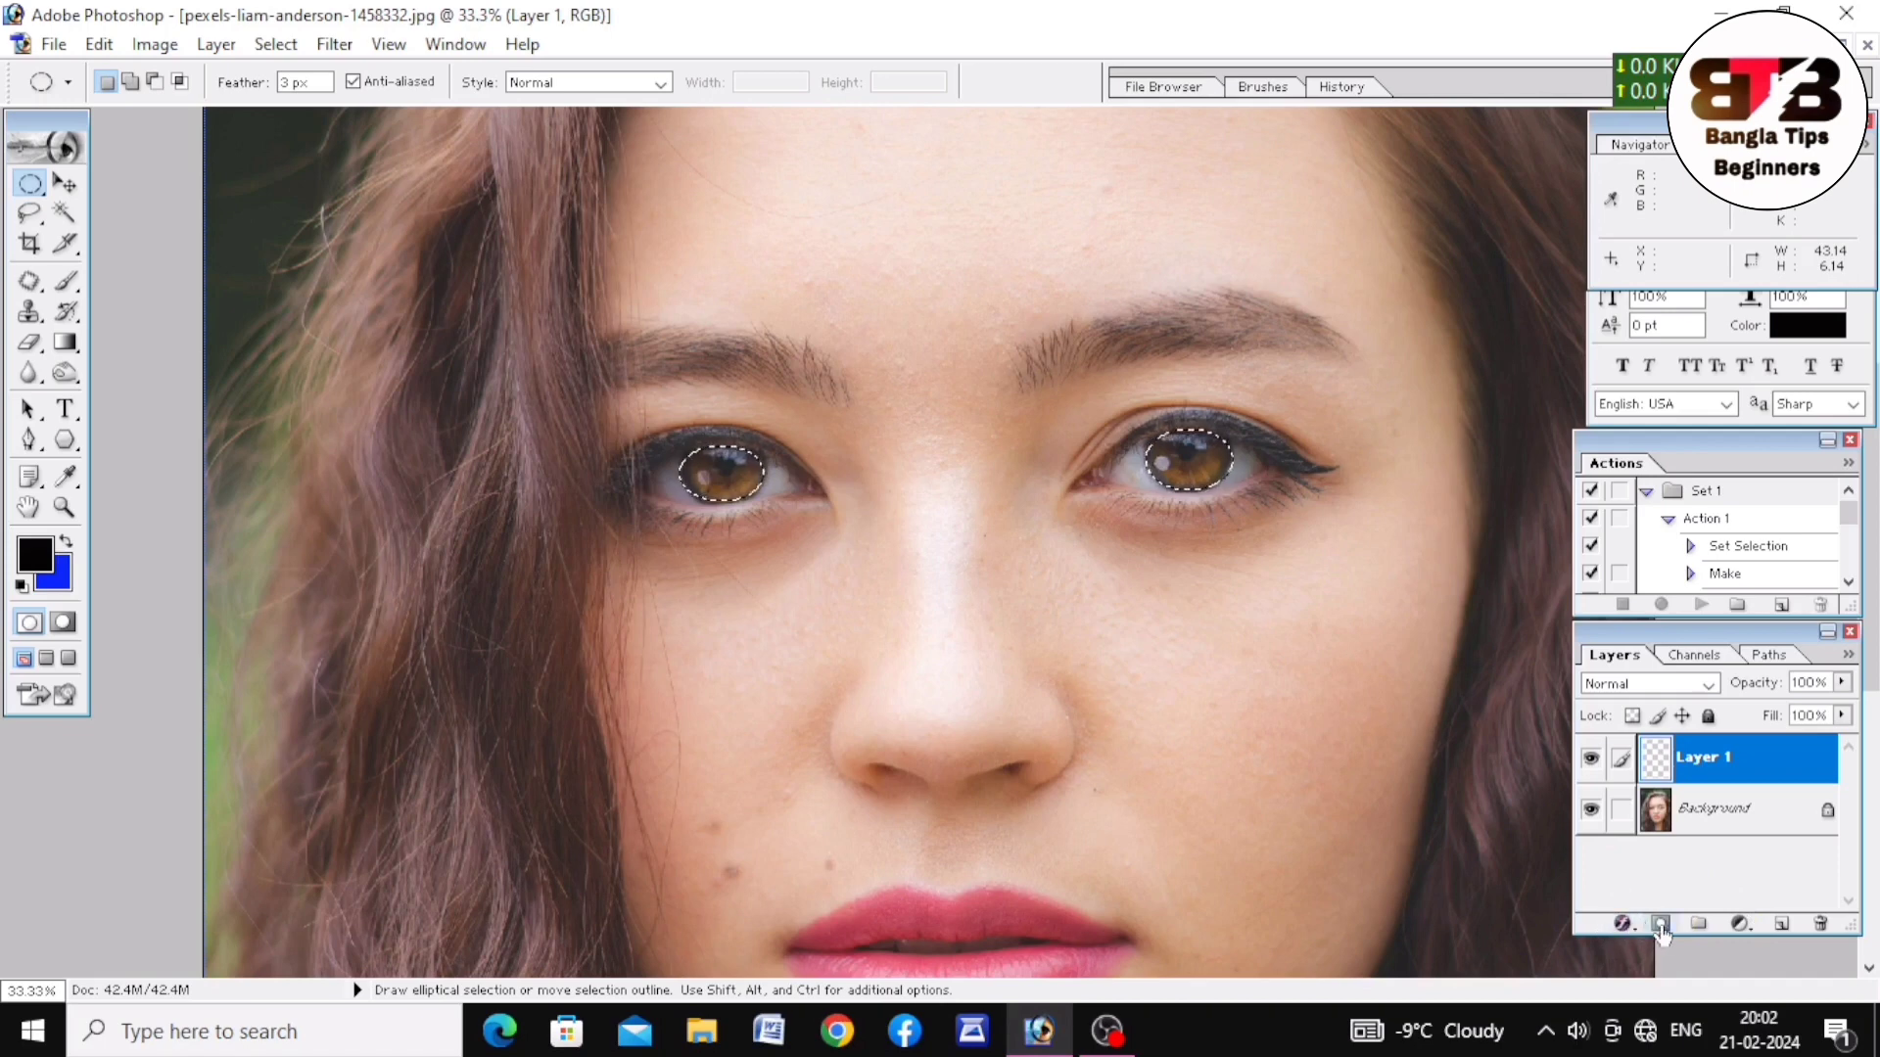
- Fill the selected irises with a Solid Color layer in red F30A10 and set its blend mode to Overlay
{"action": "left_click", "coordinate": [1740, 925]}
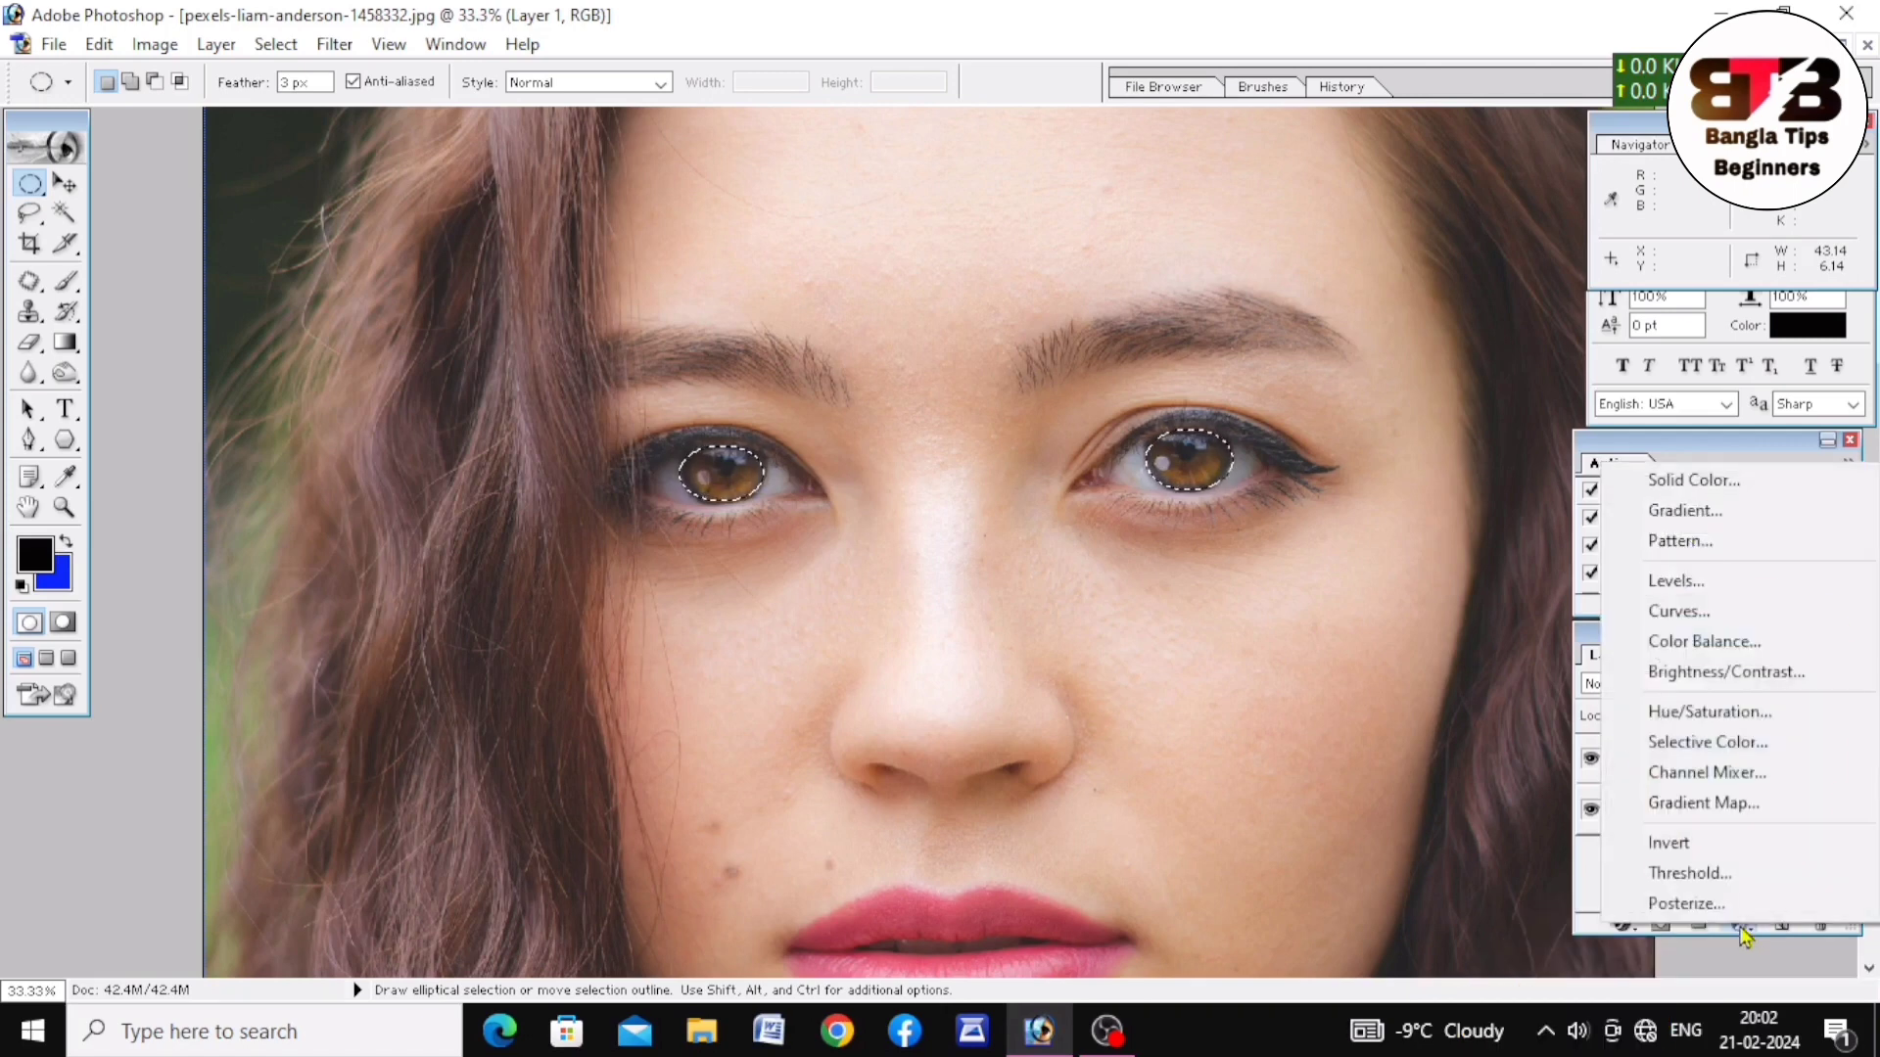
{"action": "left_click", "coordinate": [1699, 492]}
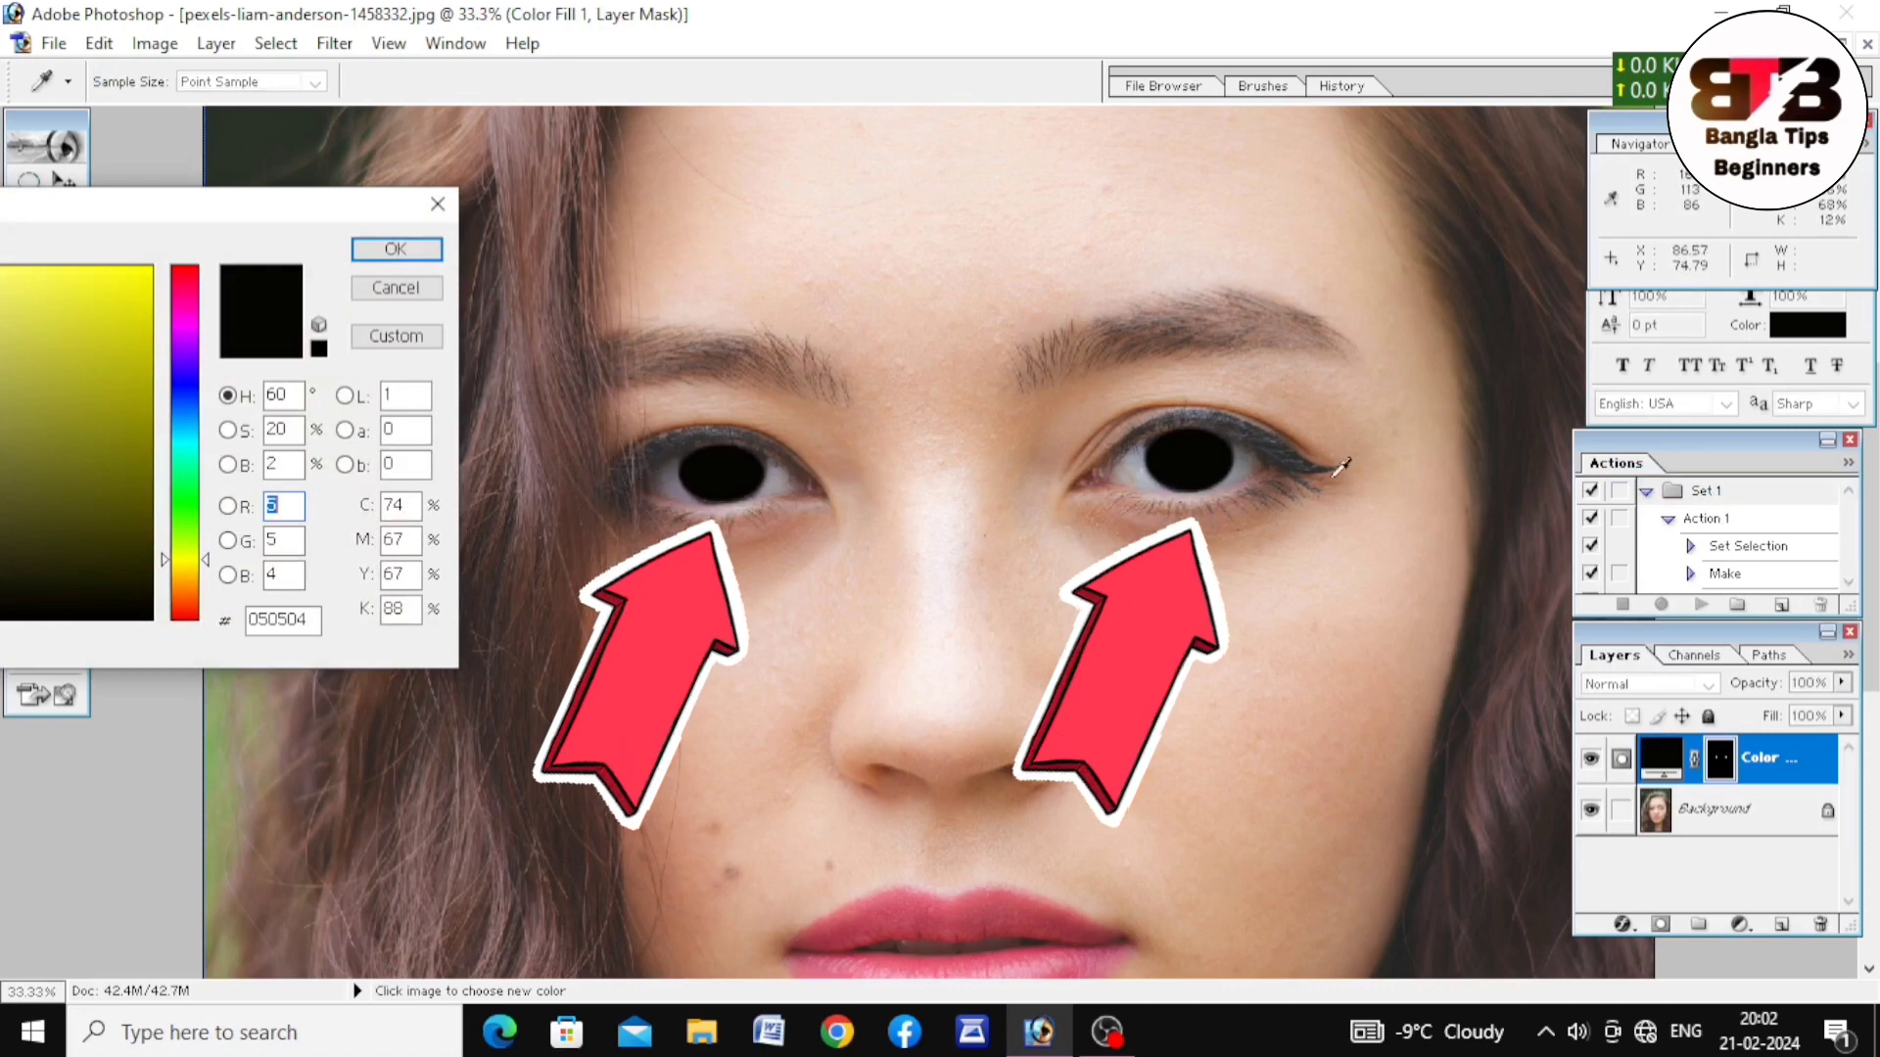
{"action": "left_click_drag", "start_coordinate": [206, 213], "coordinate": [604, 281]}
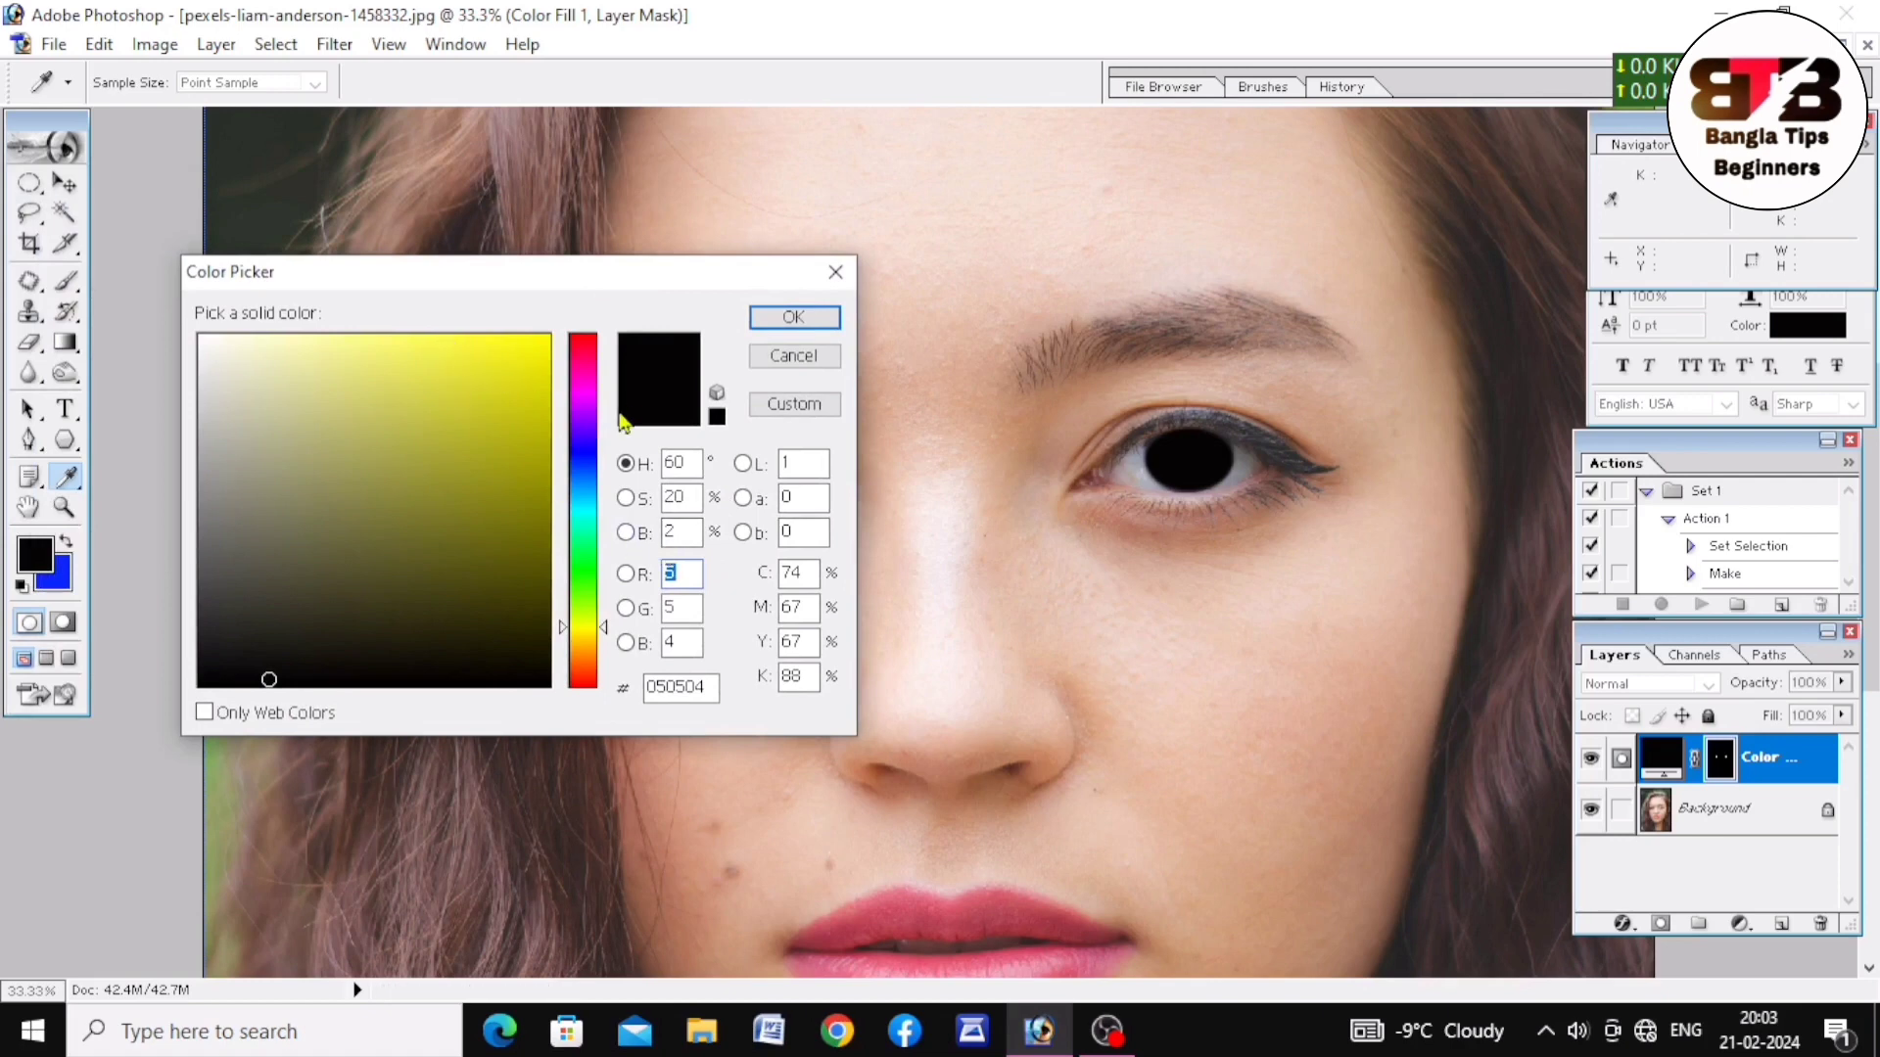
{"action": "left_click", "coordinate": [584, 345]}
{"action": "left_click", "coordinate": [538, 348]}
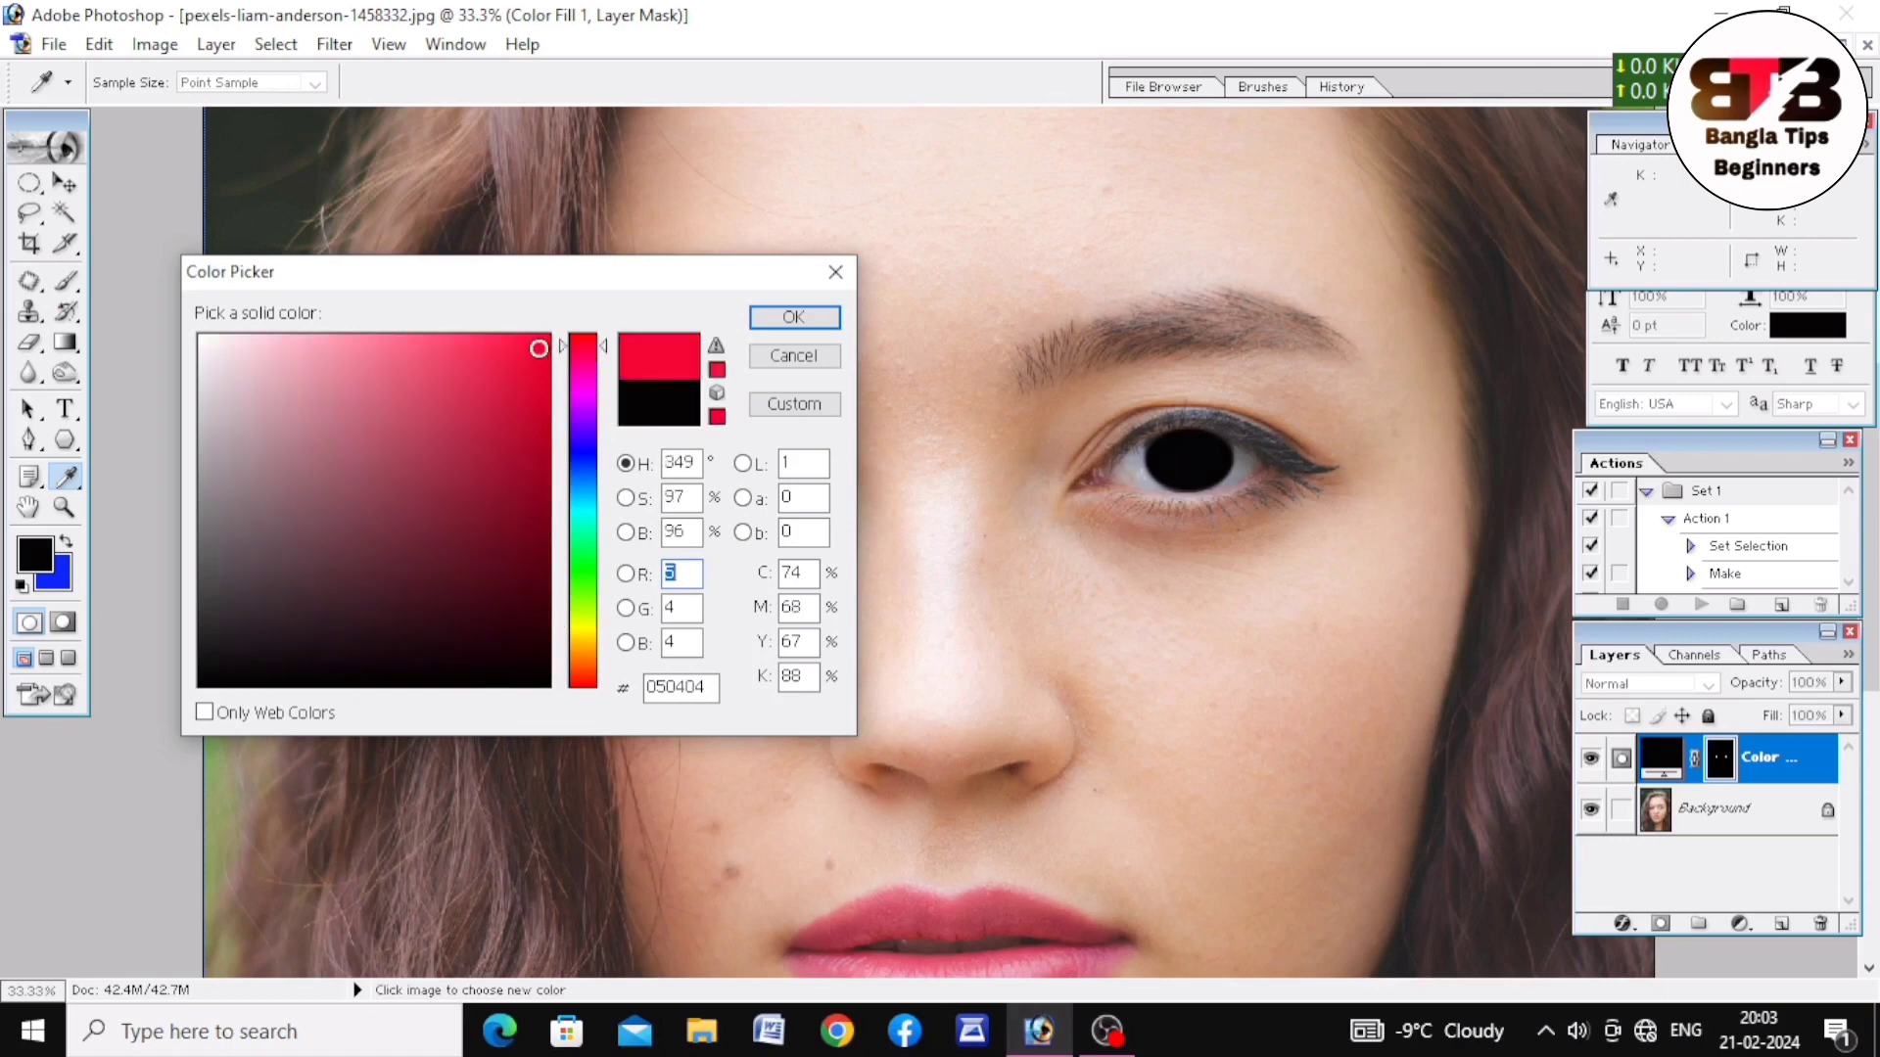
{"action": "left_click", "coordinate": [589, 338]}
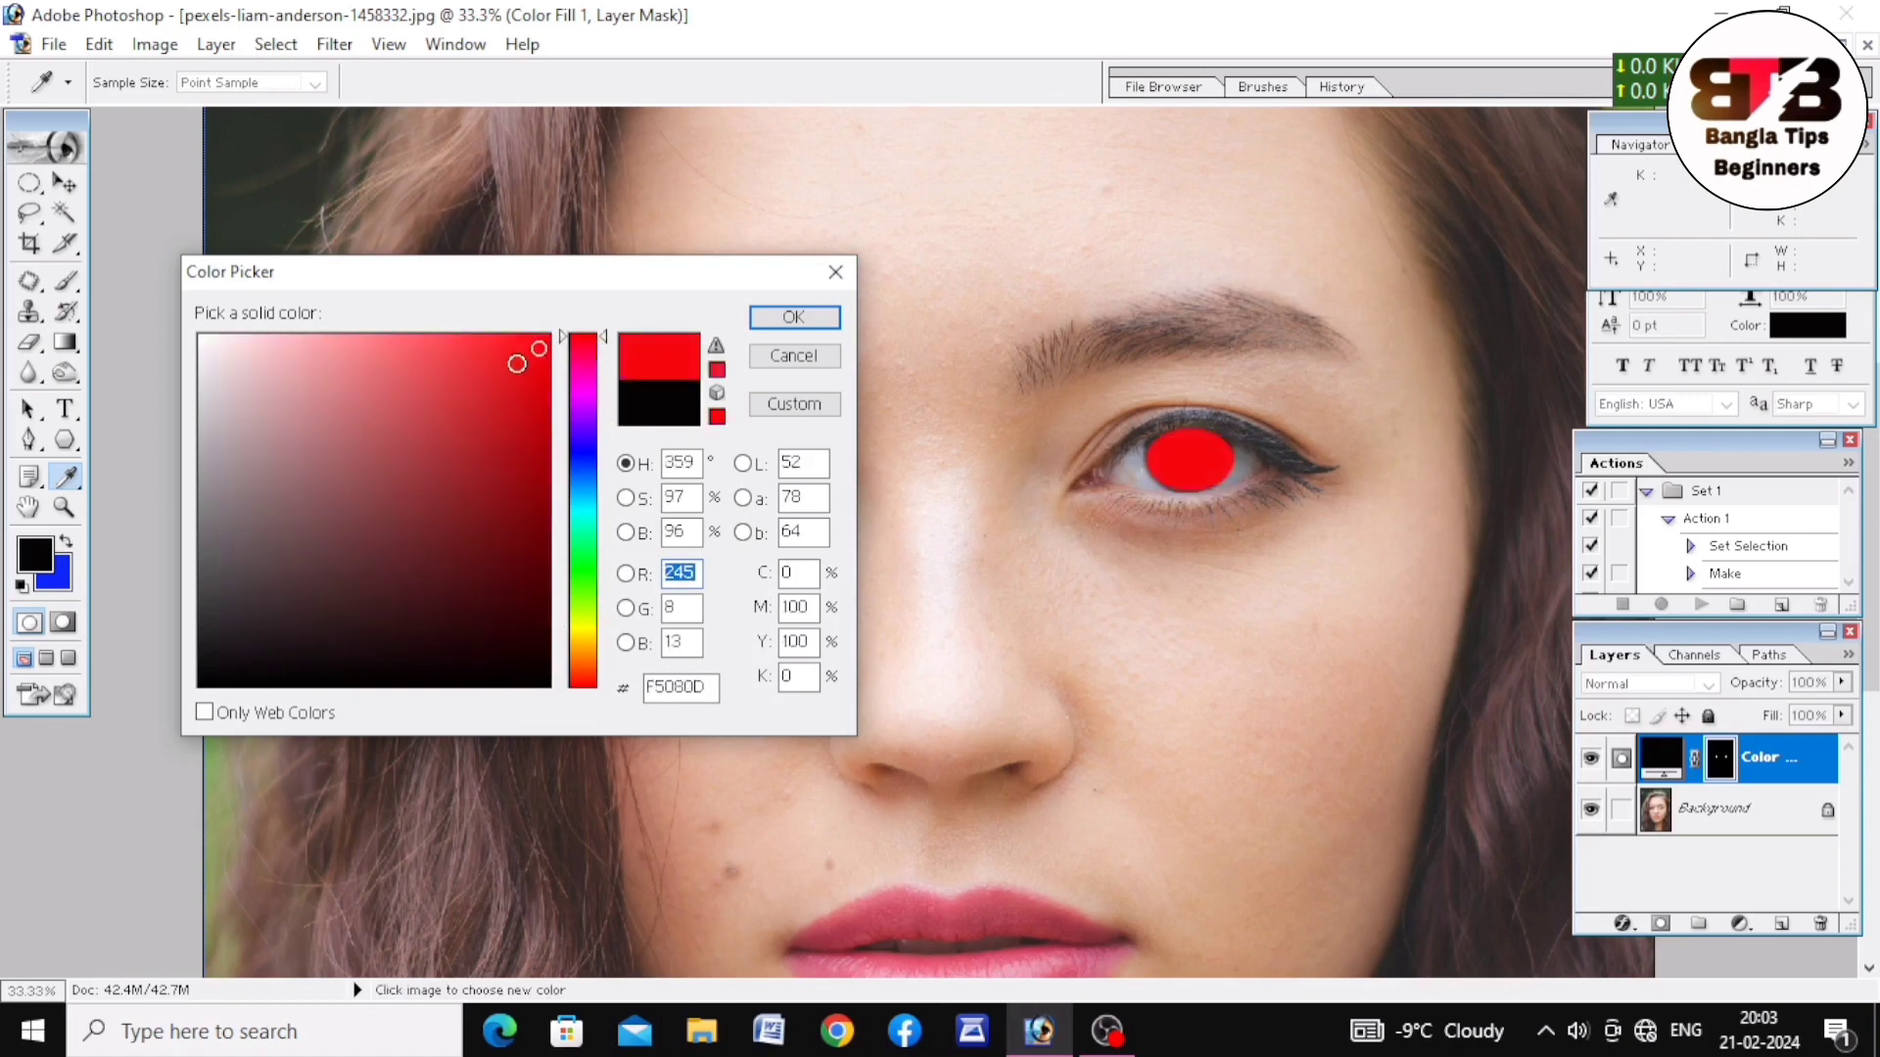
{"action": "left_click", "coordinate": [534, 350]}
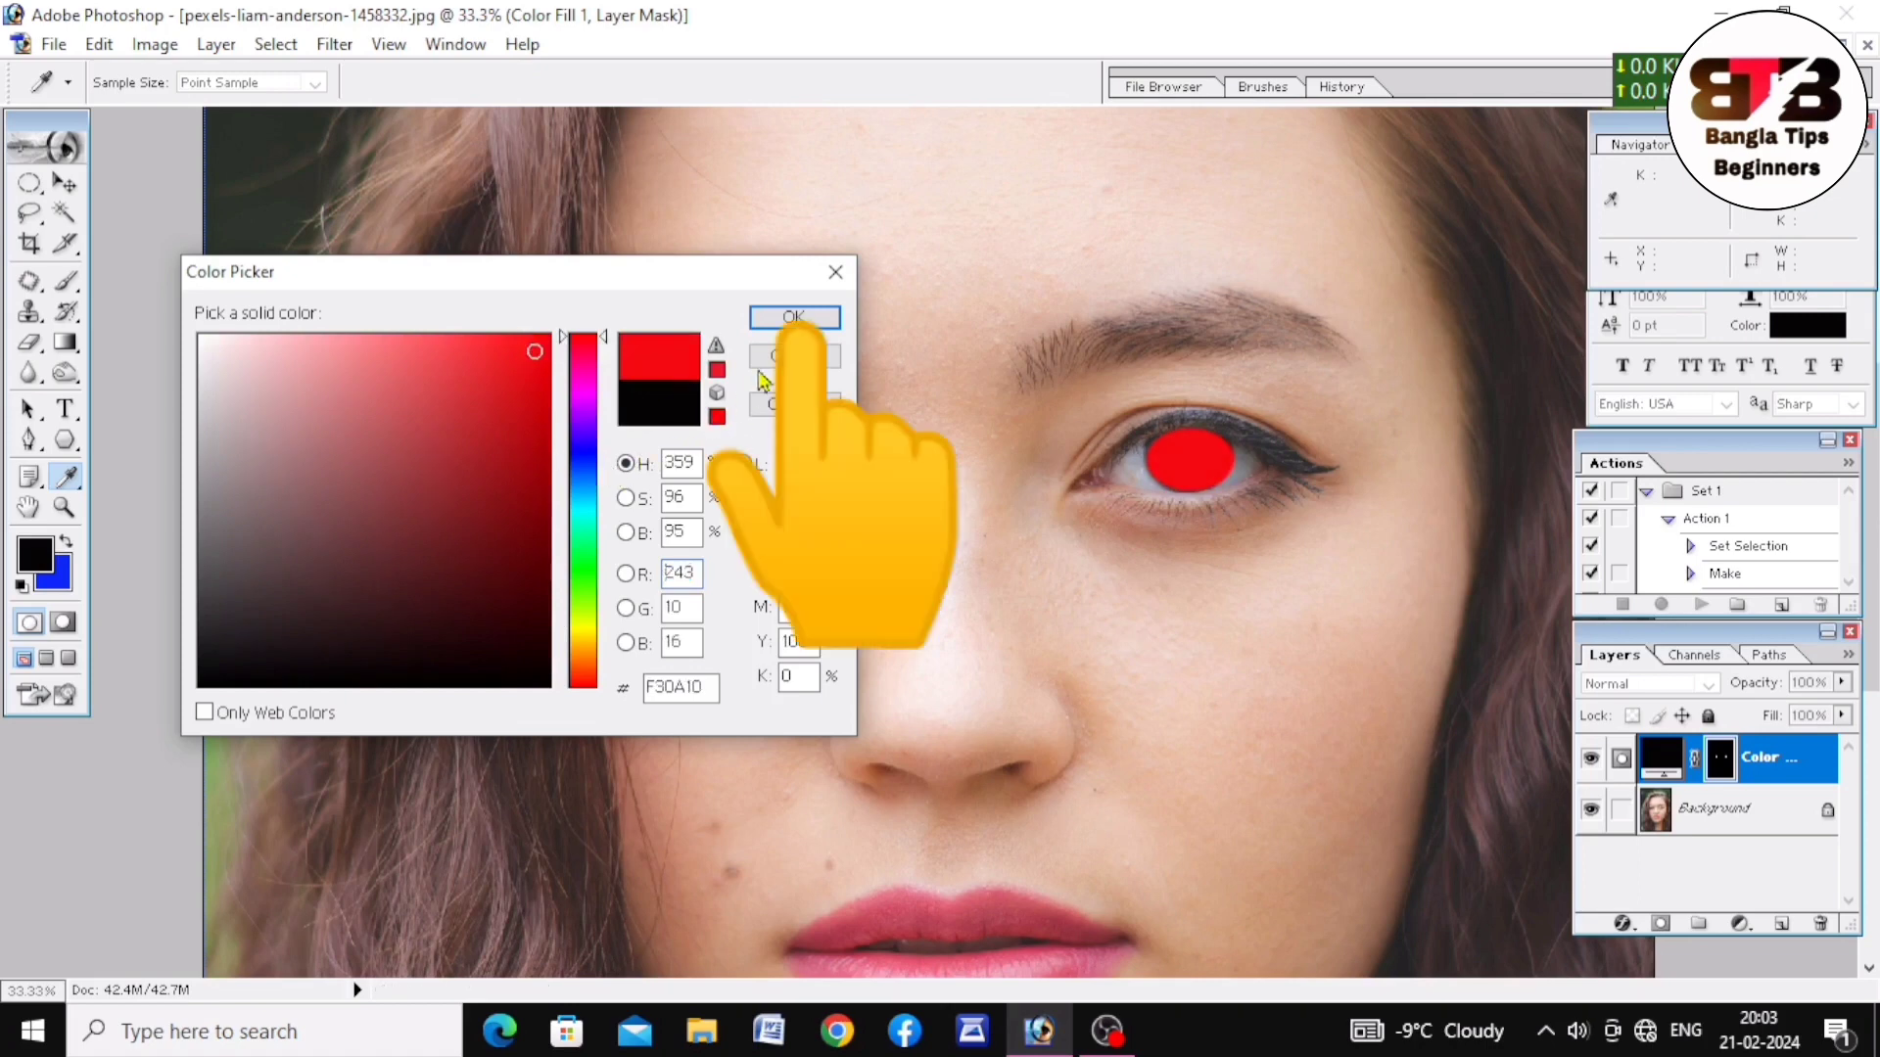
{"action": "left_click", "coordinate": [794, 317]}
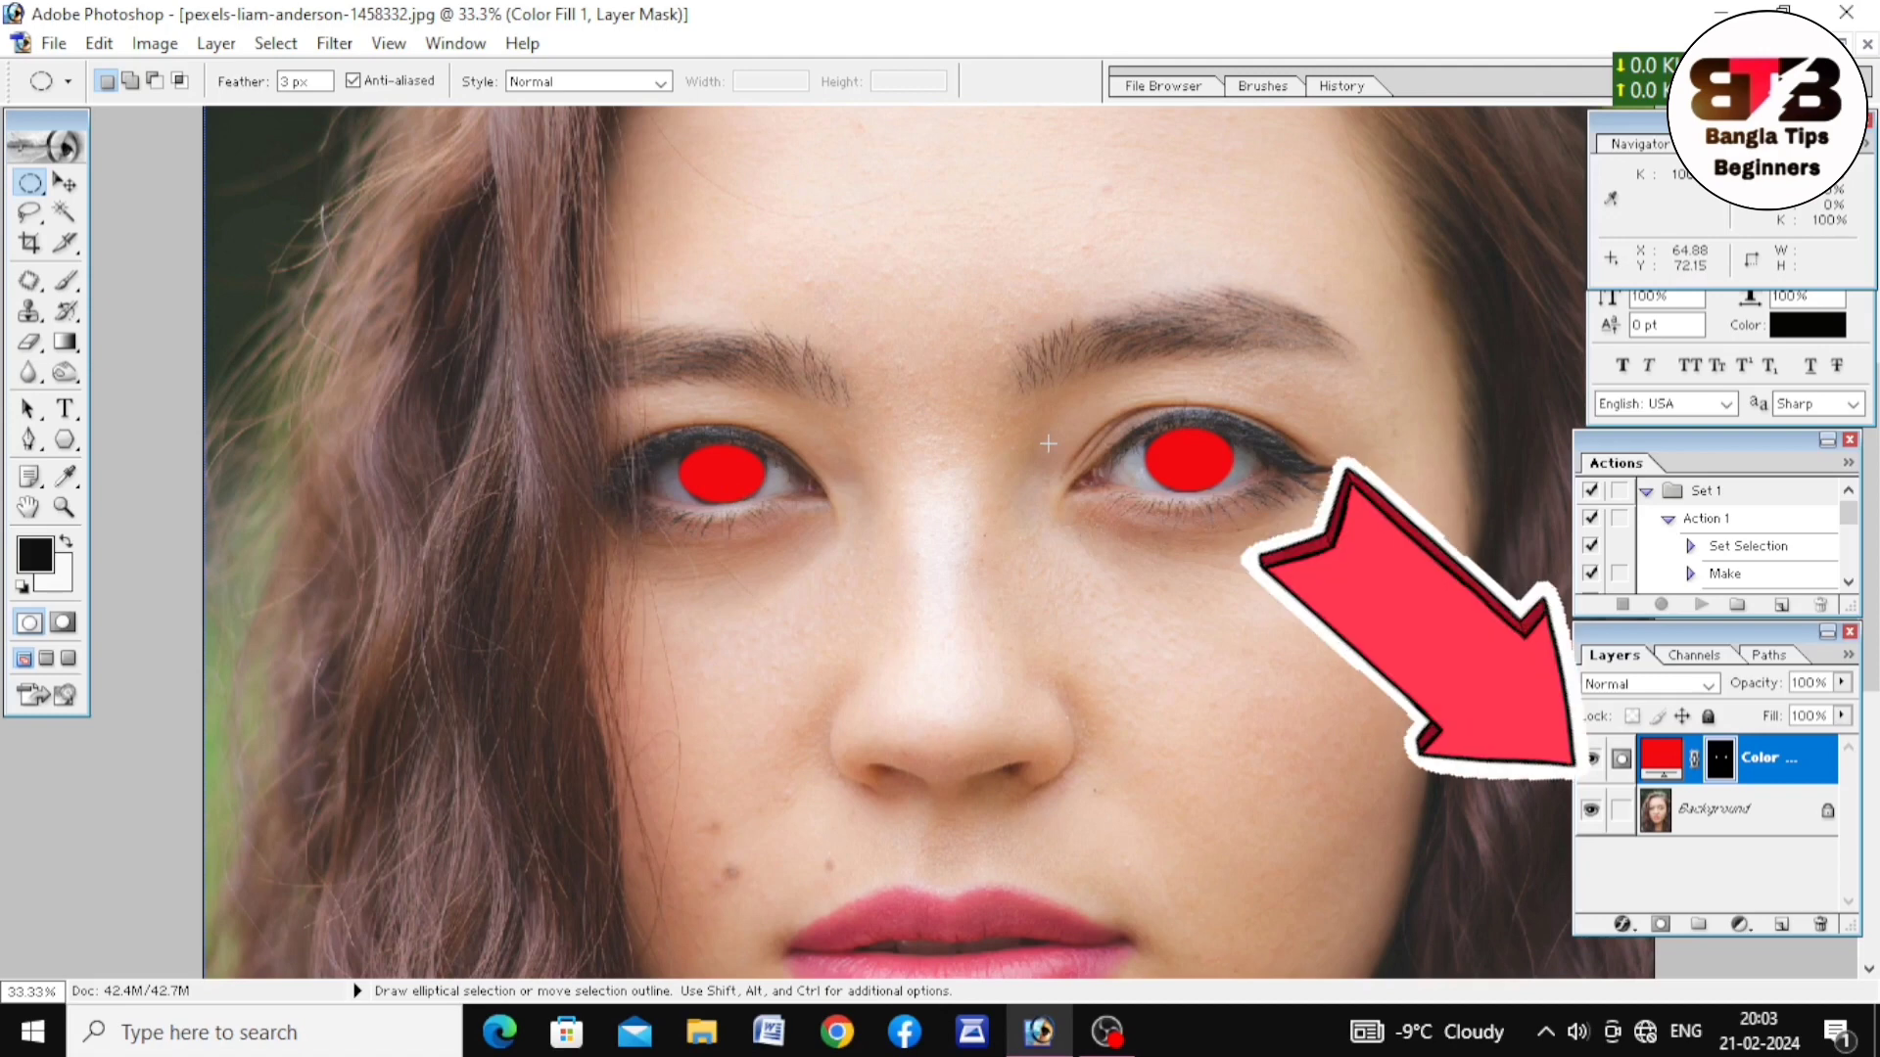
{"action": "left_click", "coordinate": [1638, 686]}
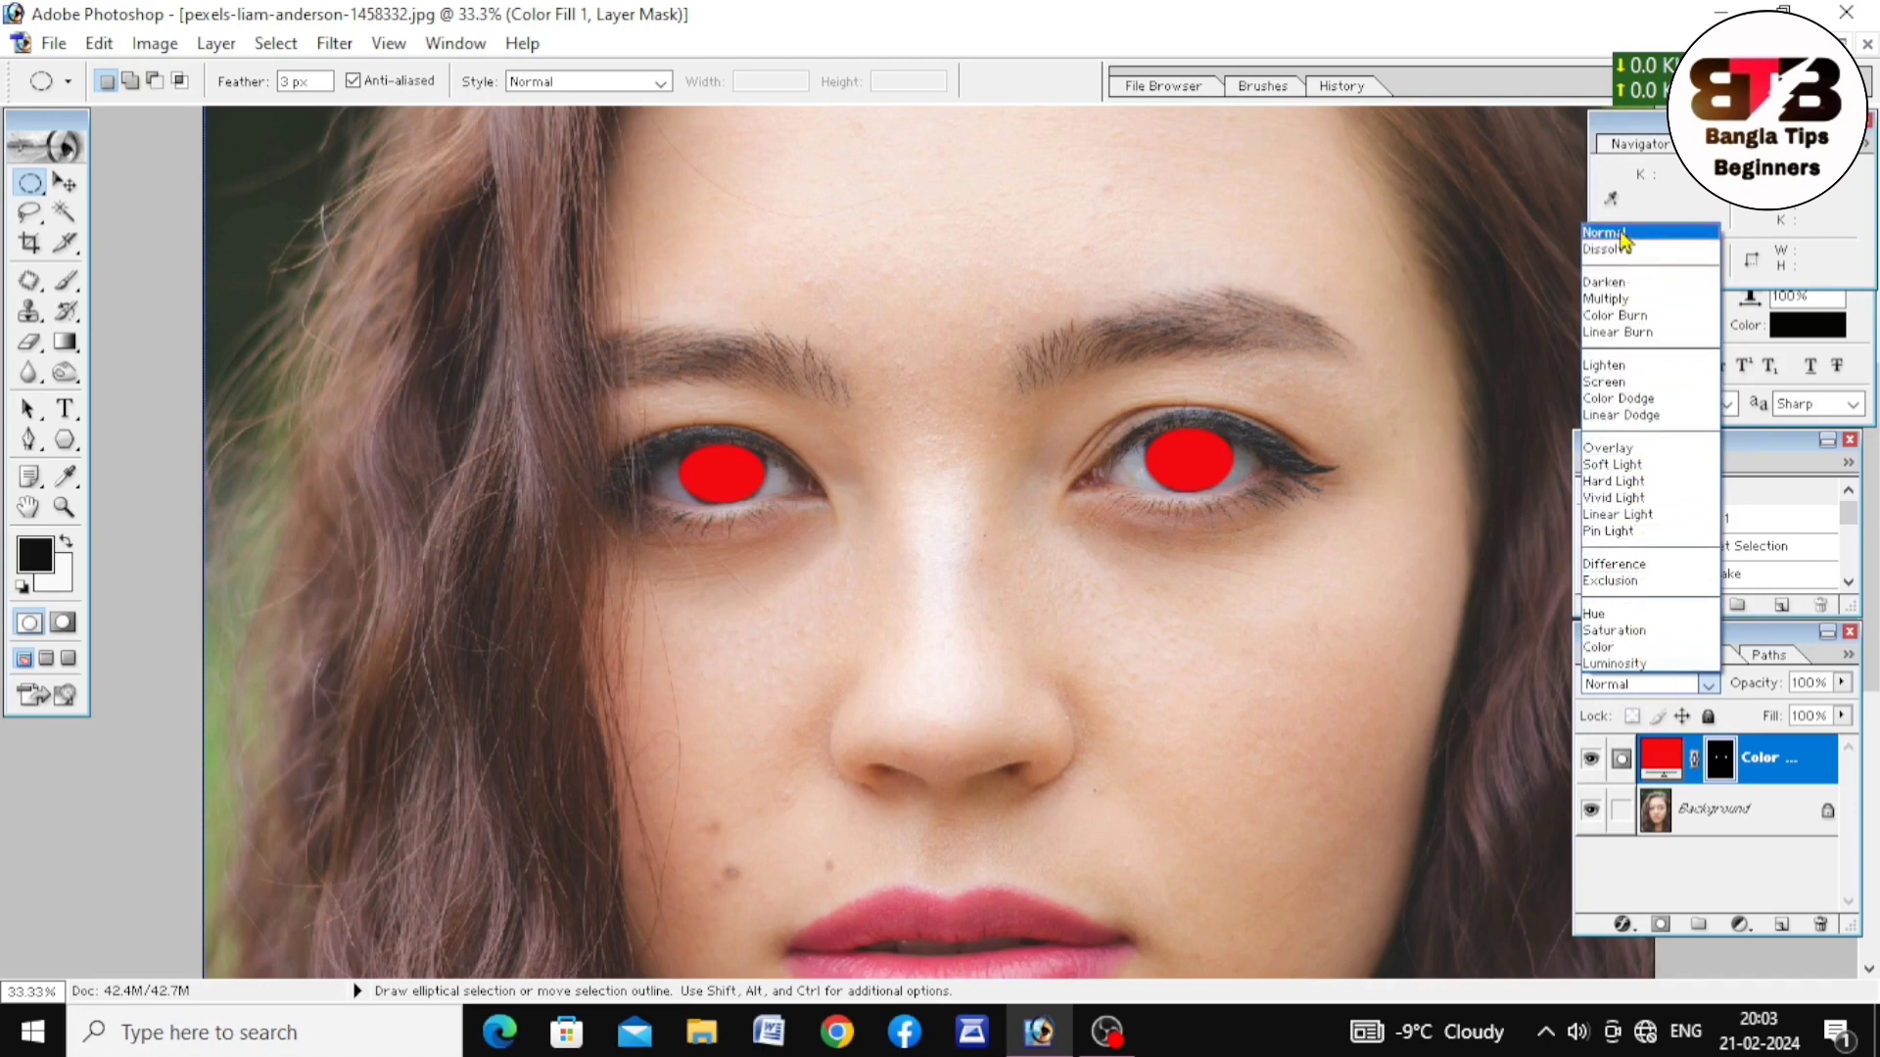
{"action": "left_click", "coordinate": [1611, 450]}
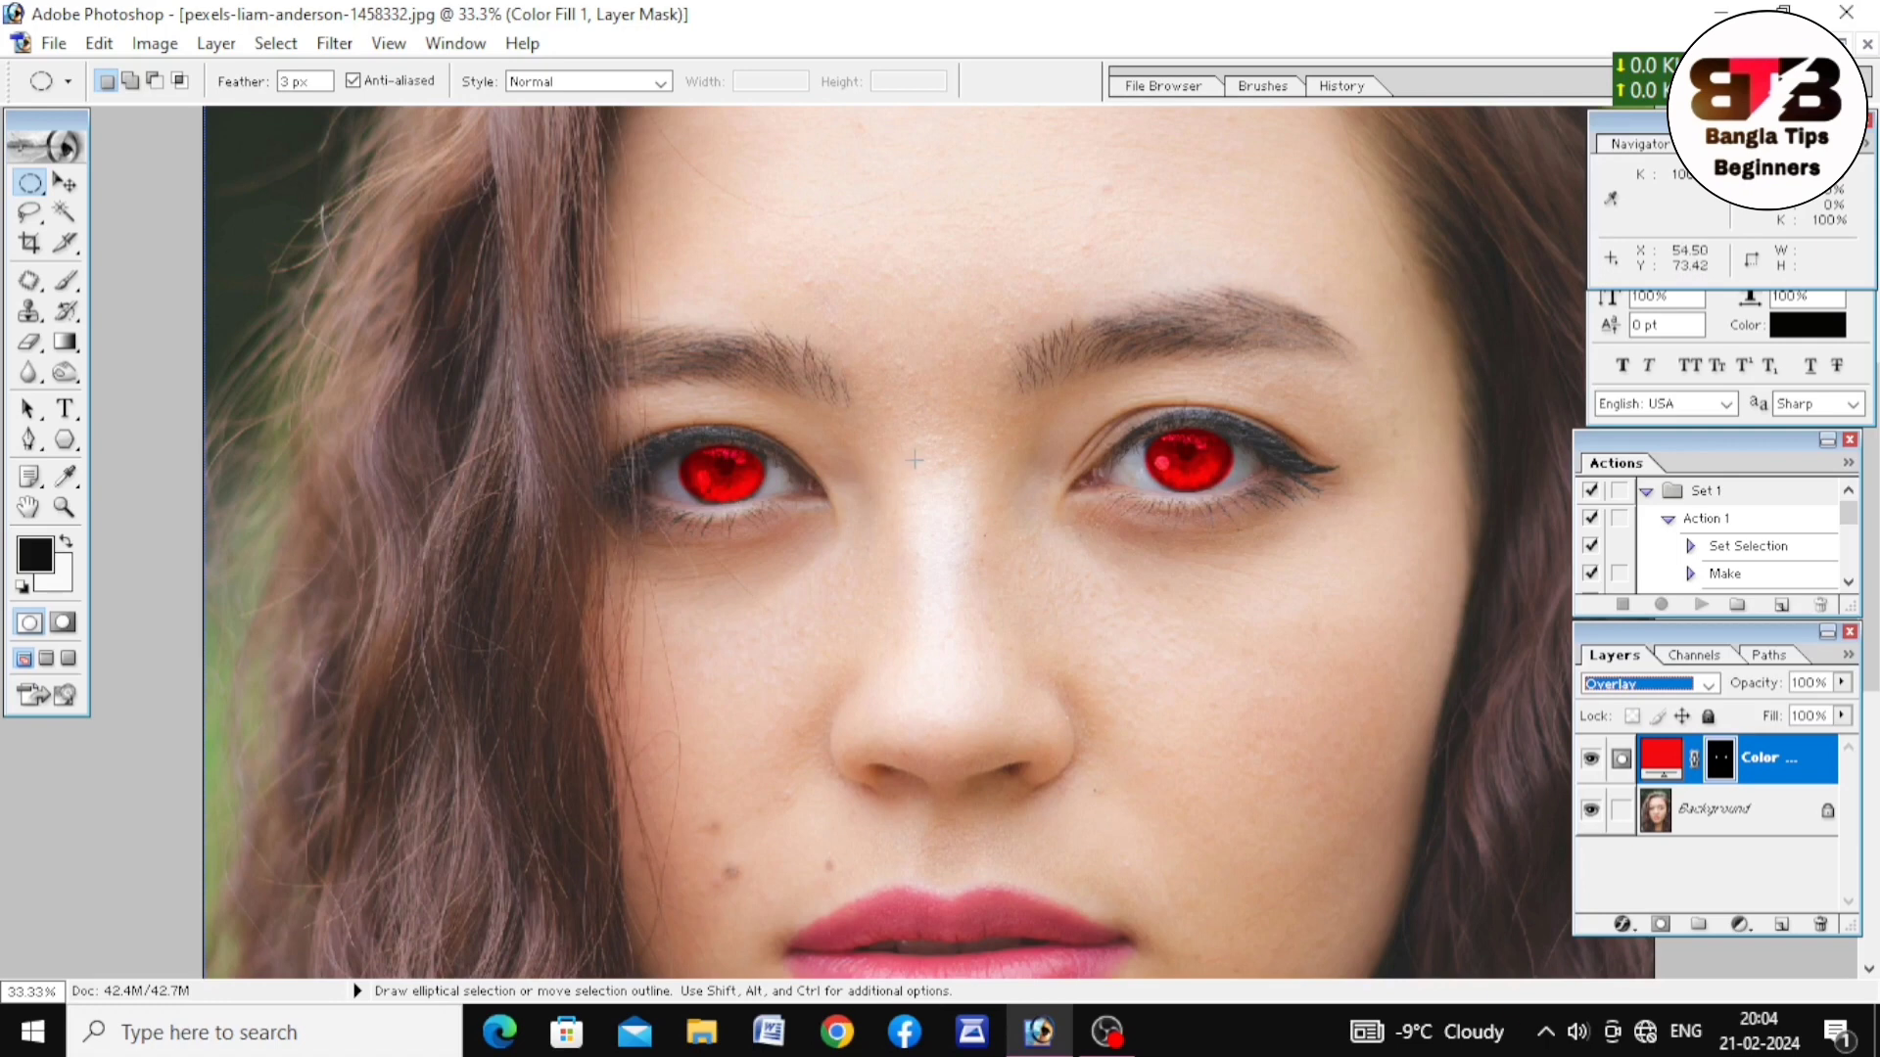
- Try blue and yellow hues for the eye color fill layer and set its color to magenta F30ACF
{"action": "double_click", "coordinate": [1658, 763]}
{"action": "left_click_drag", "start_coordinate": [654, 287], "coordinate": [388, 212]}
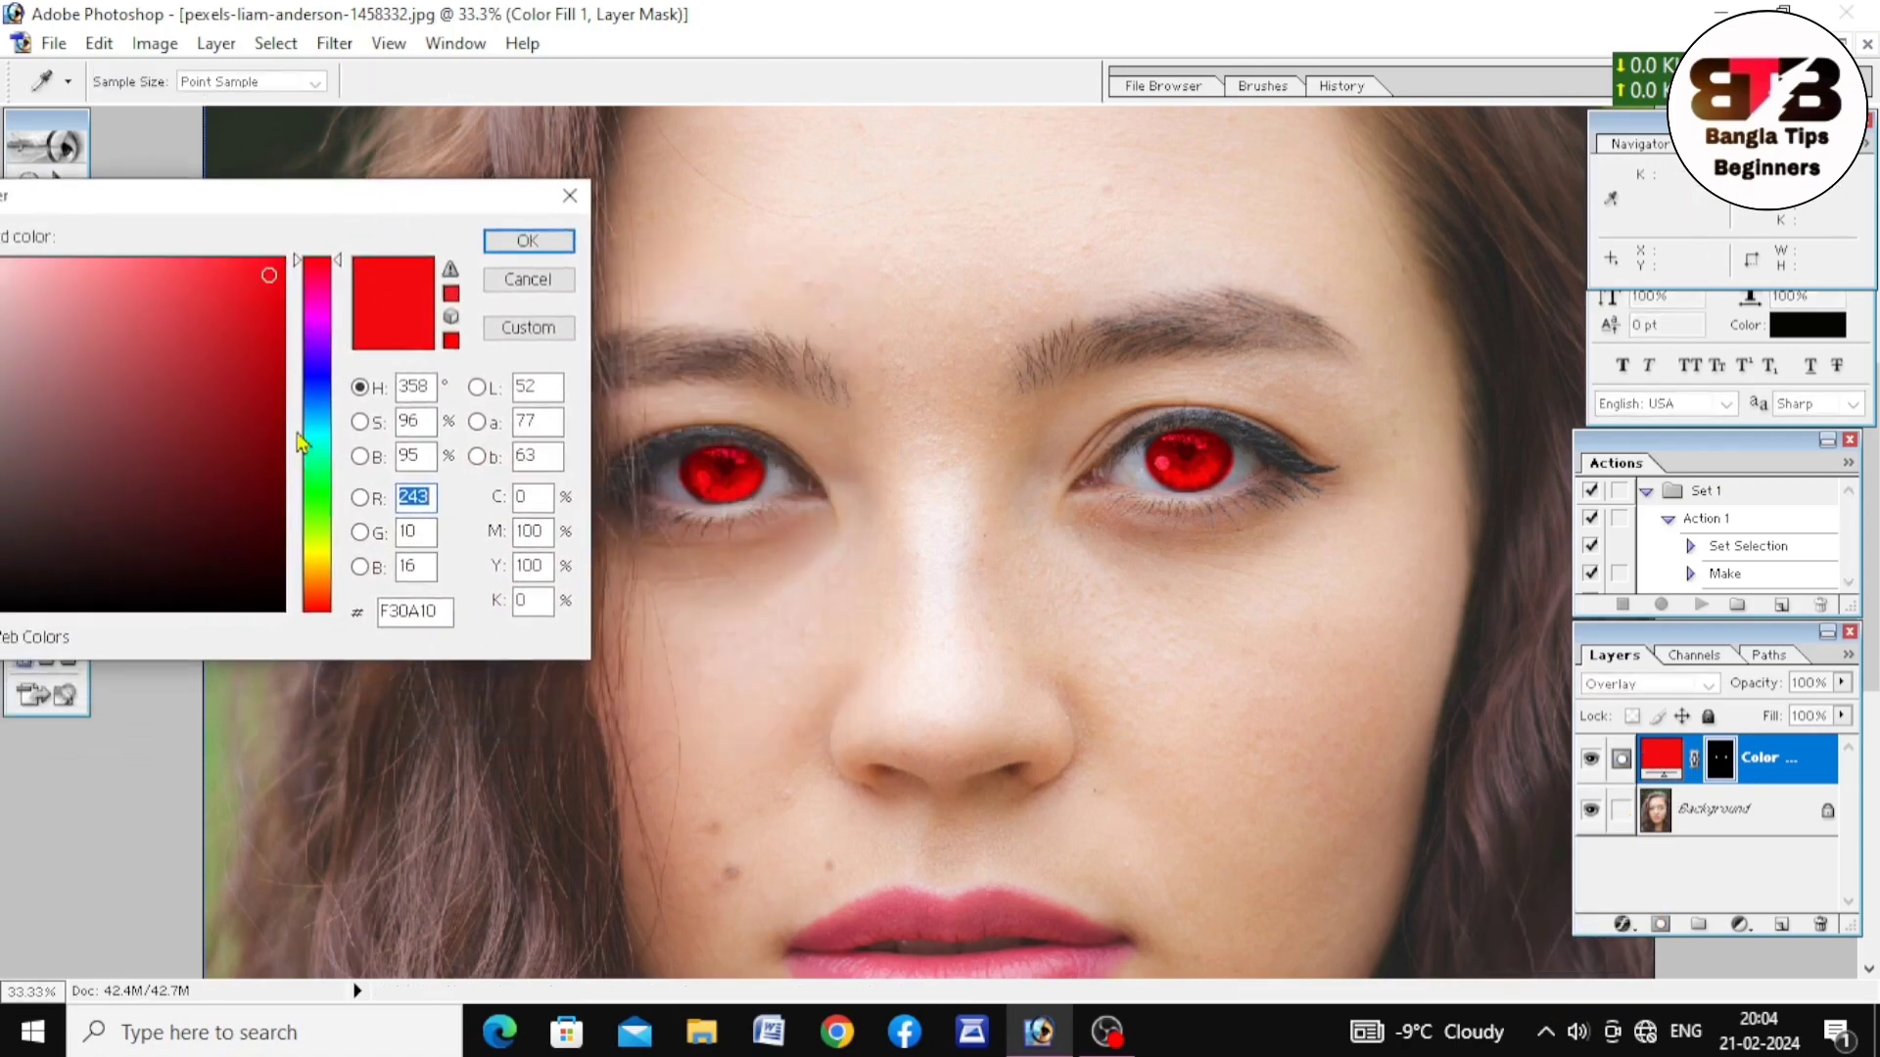
{"action": "left_click", "coordinate": [316, 396]}
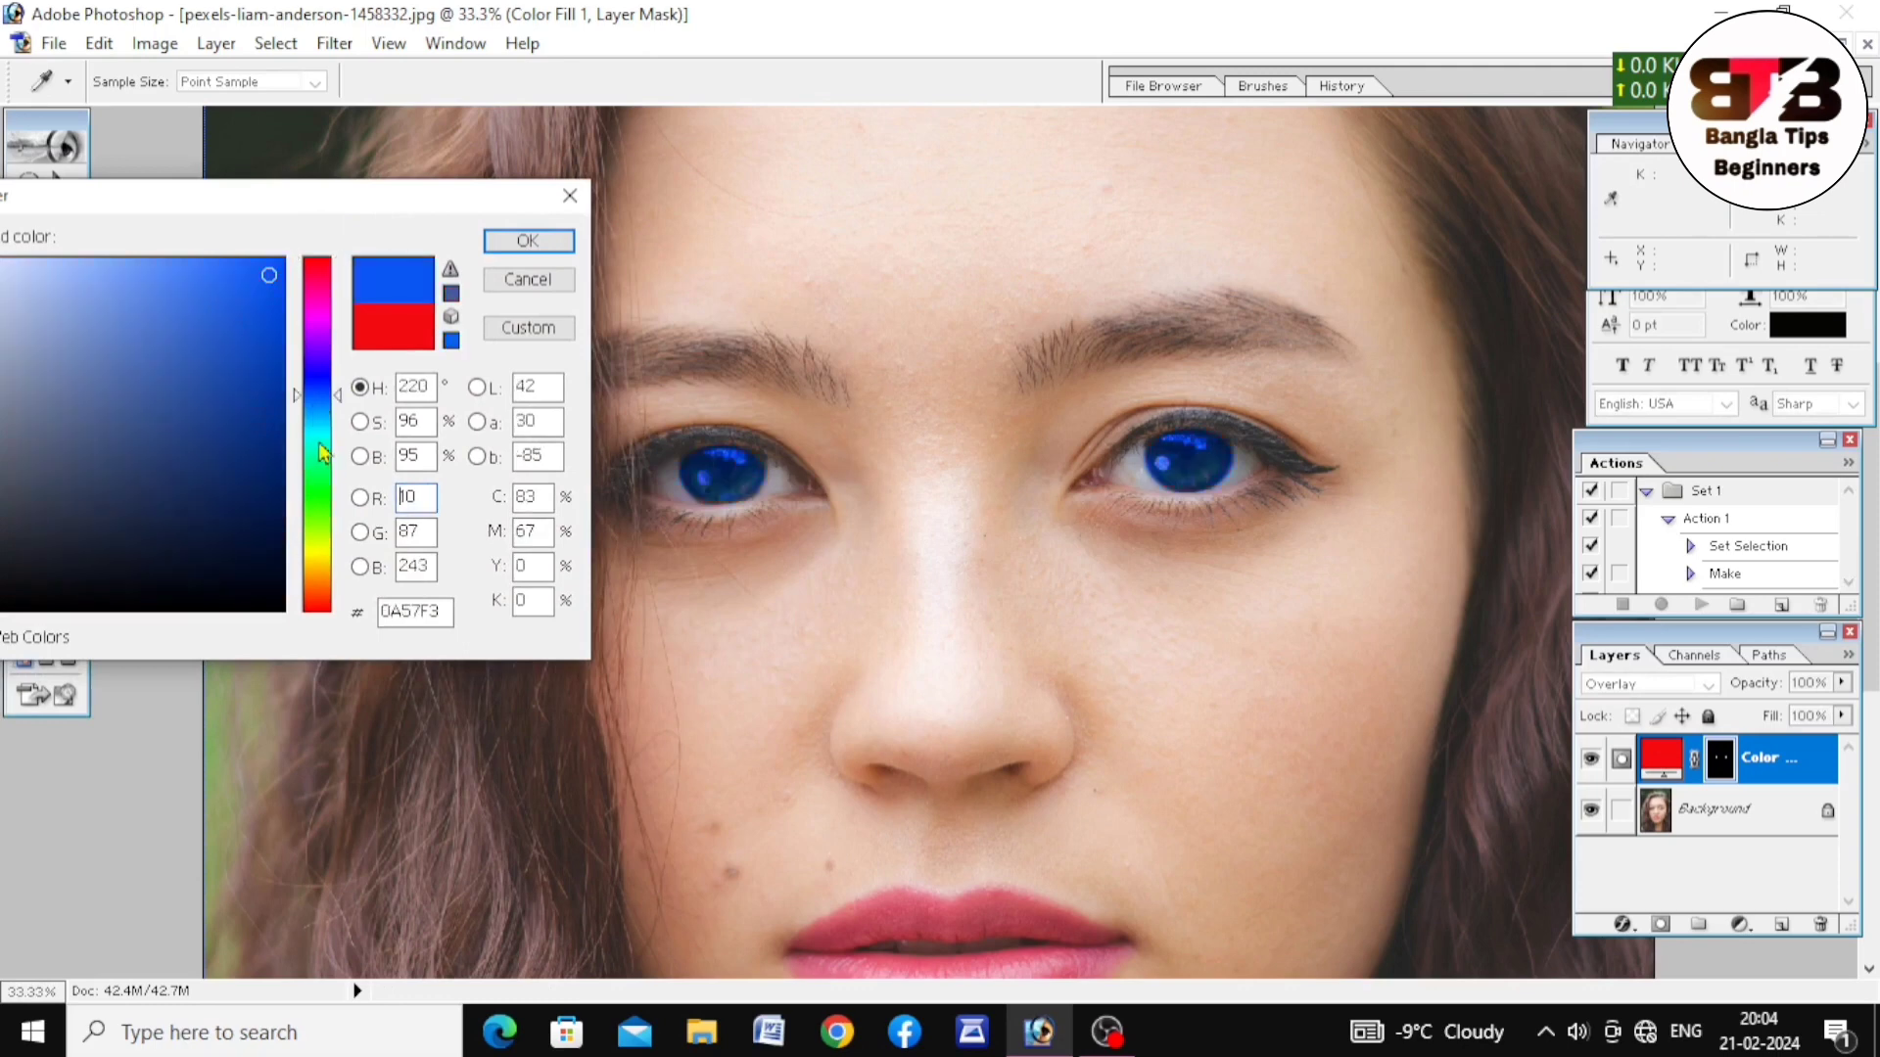
{"action": "left_click", "coordinate": [316, 388]}
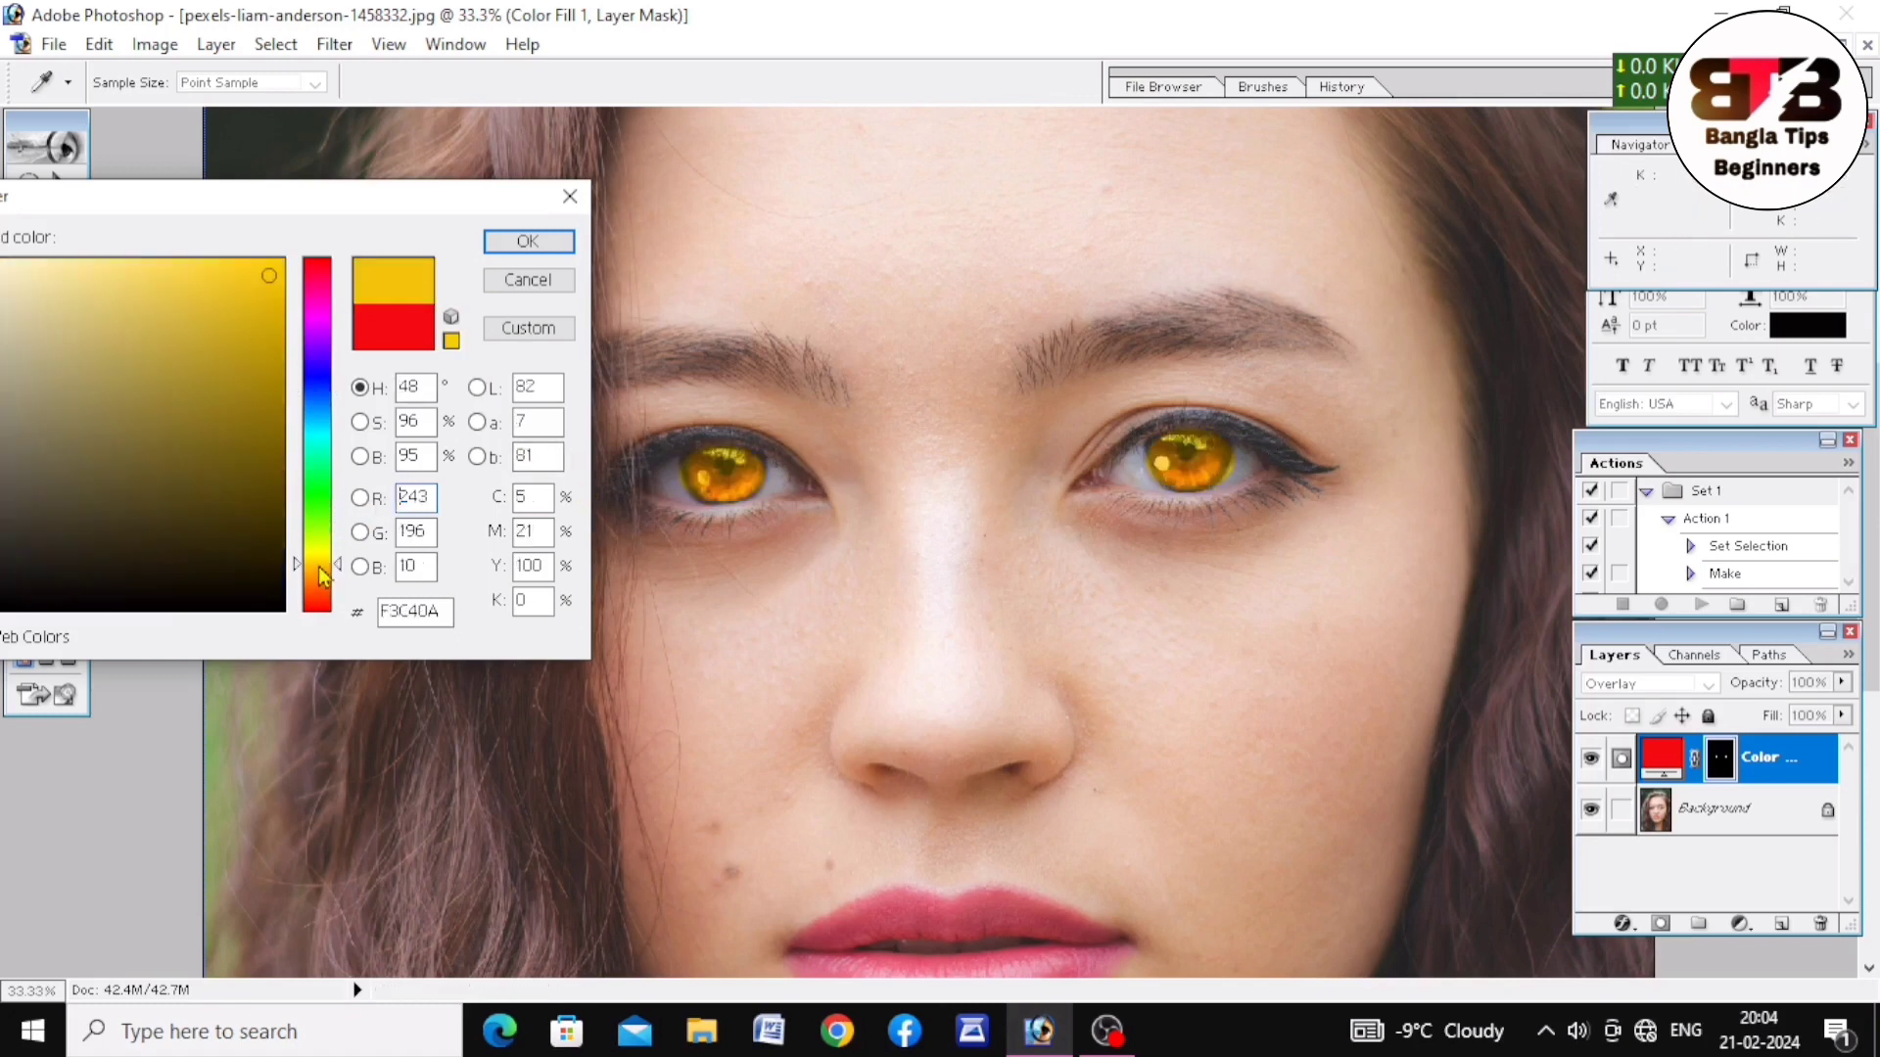
{"action": "left_click", "coordinate": [319, 566]}
{"action": "left_click", "coordinate": [315, 313]}
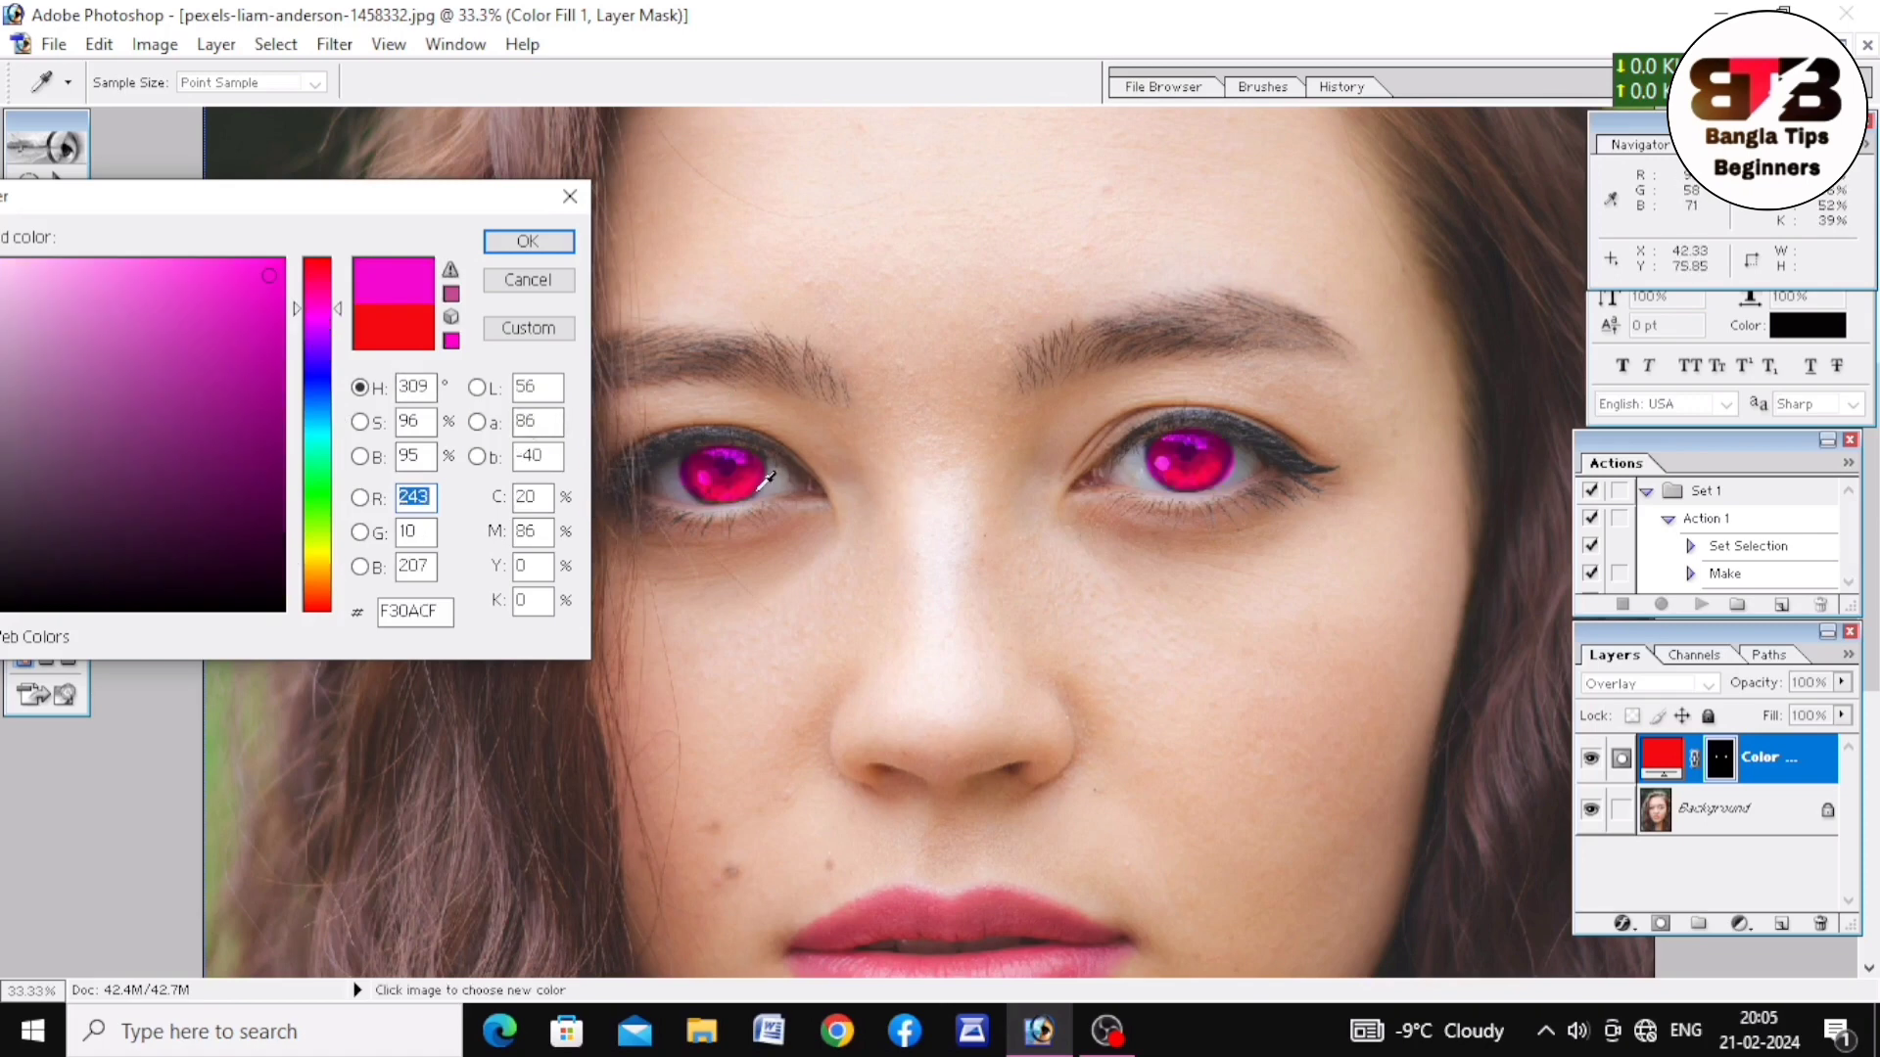
{"action": "left_click", "coordinate": [526, 245]}
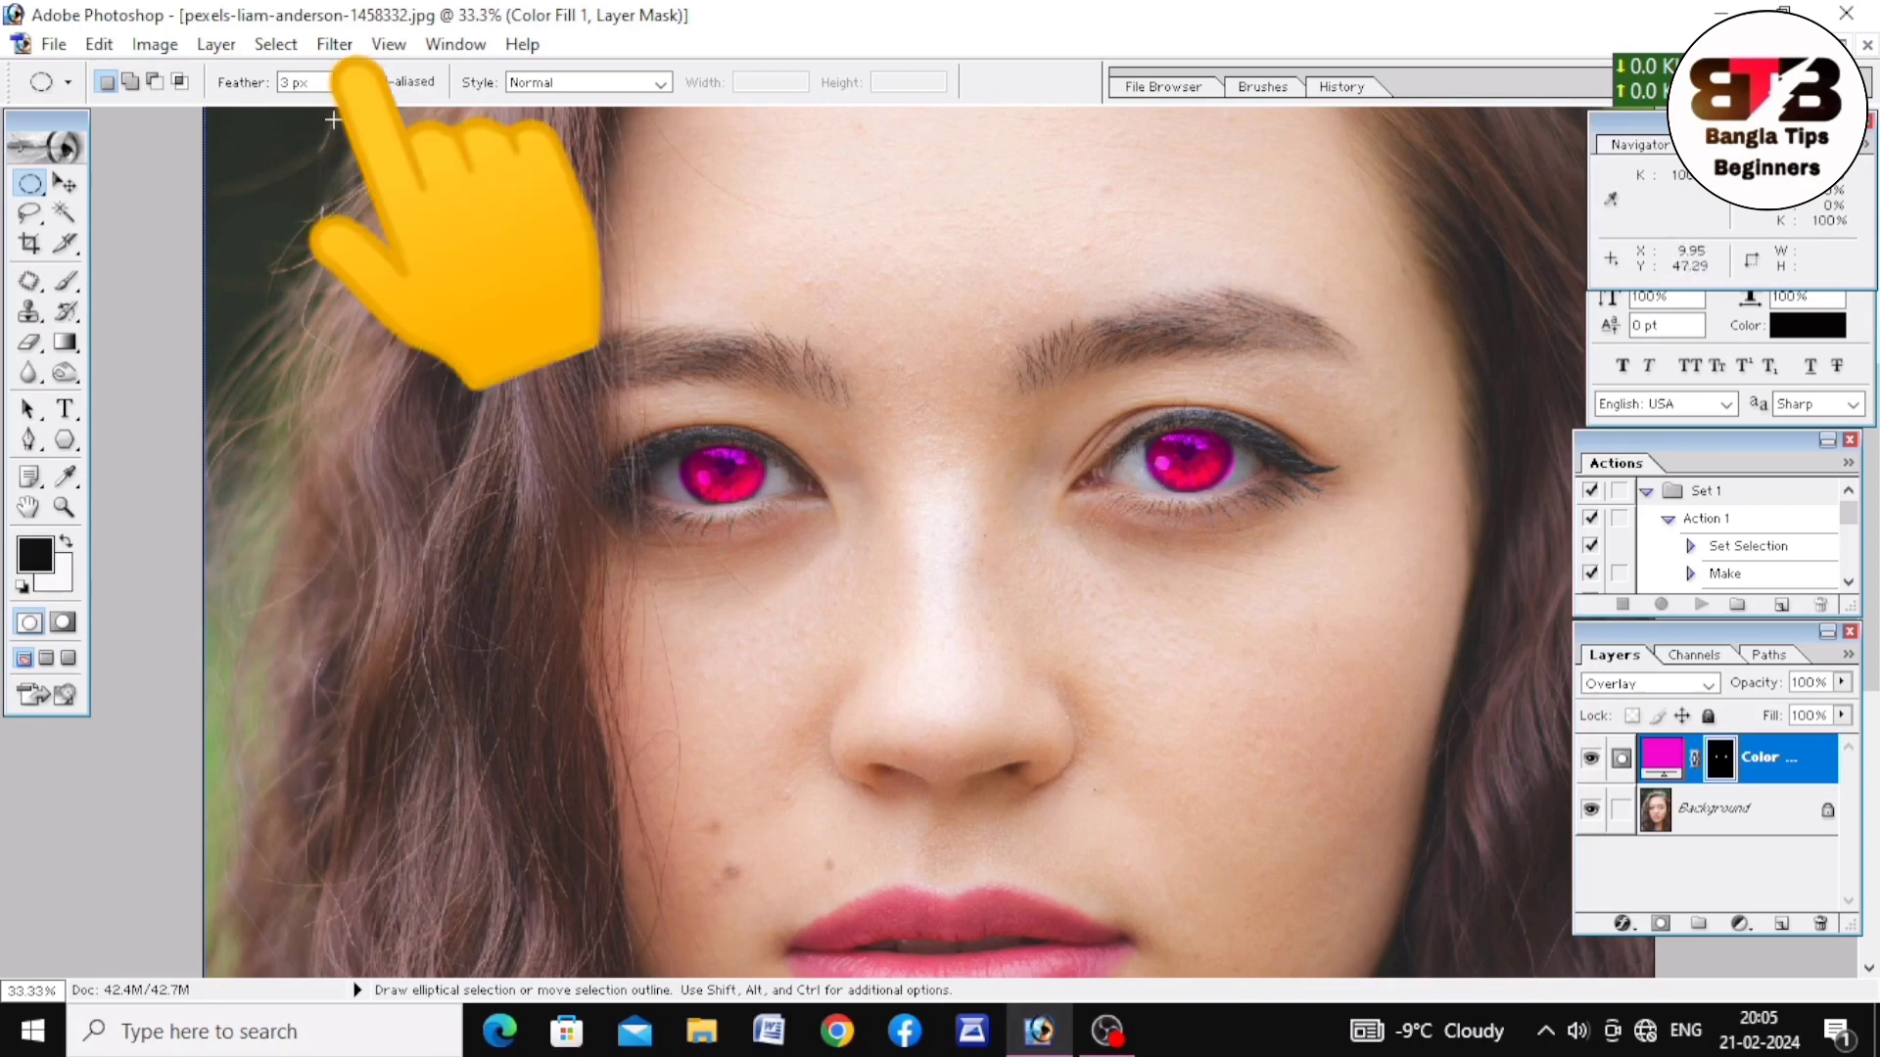
- Apply a Gaussian Blur with a 4.4 pixel radius to the mask of the eye color fill layer
{"action": "left_click", "coordinate": [335, 46]}
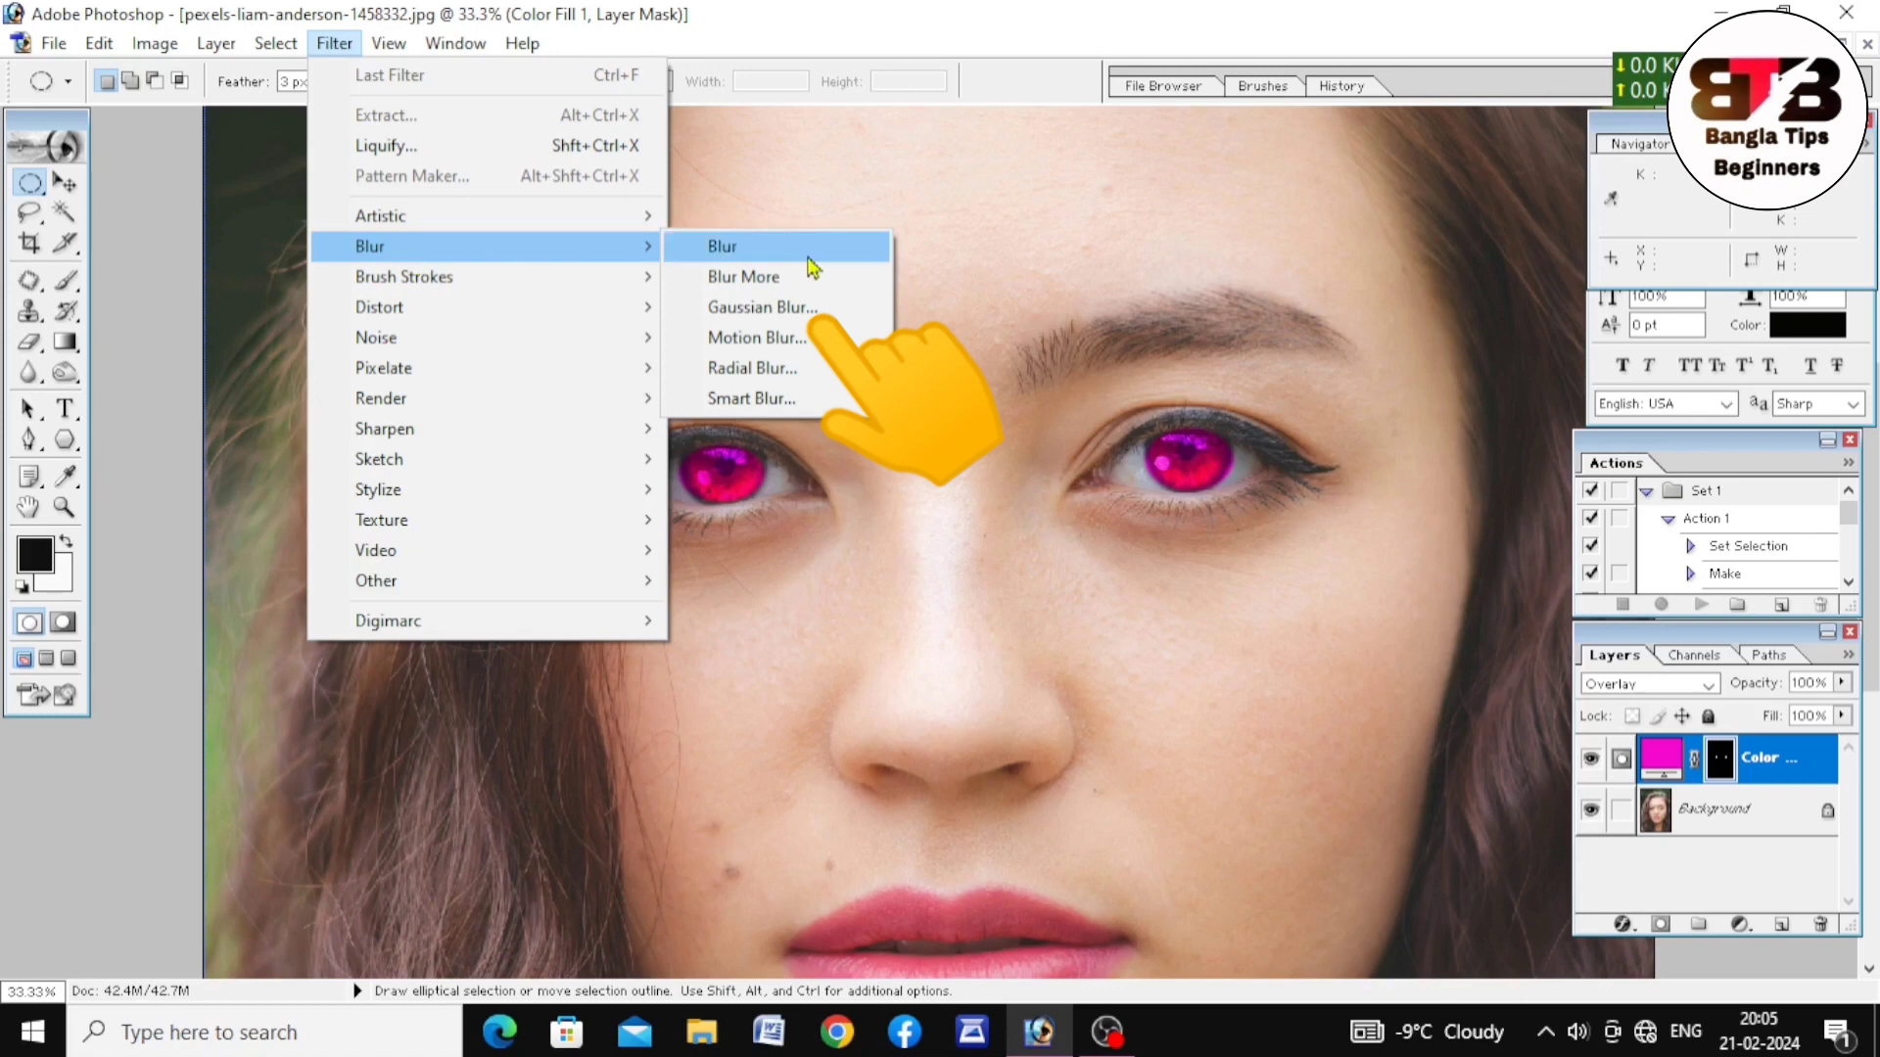
{"action": "left_click", "coordinate": [791, 319]}
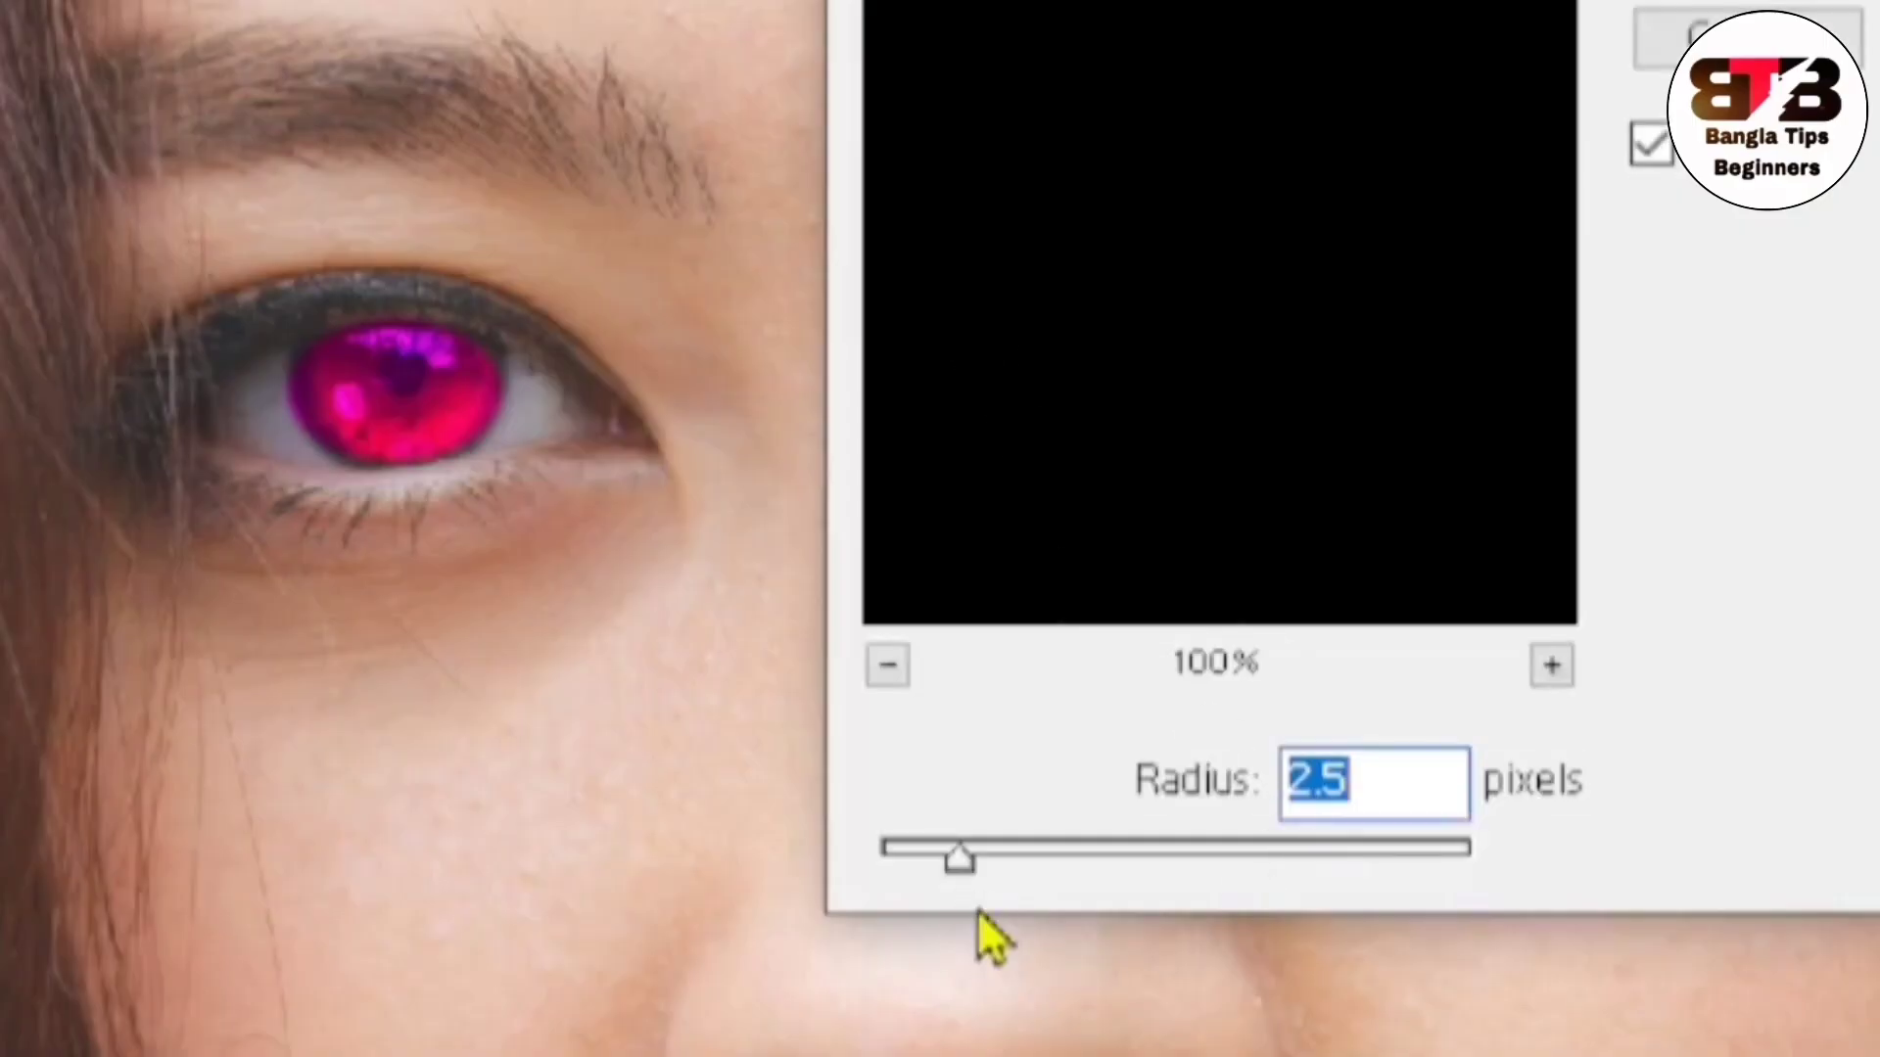
{"action": "left_click_drag", "start_coordinate": [959, 874], "coordinate": [986, 889]}
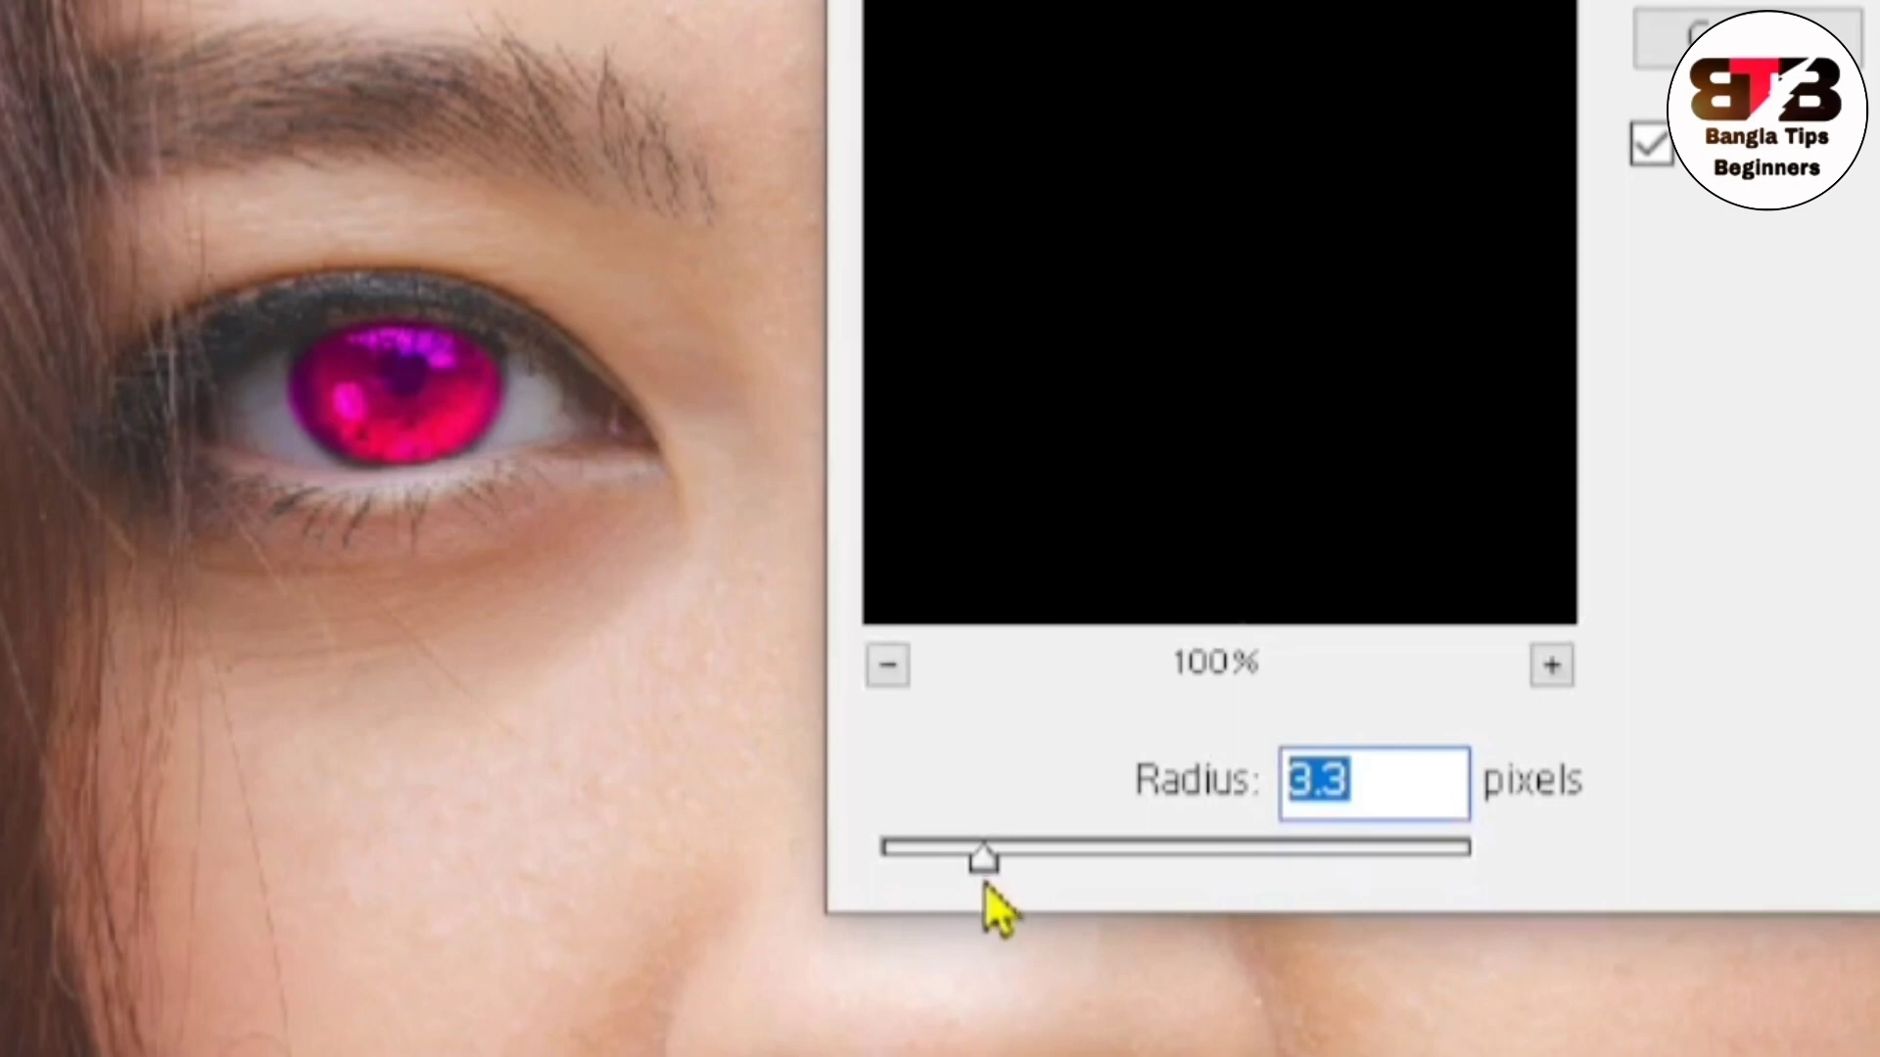
{"action": "left_click_drag", "start_coordinate": [987, 884], "coordinate": [1019, 883]}
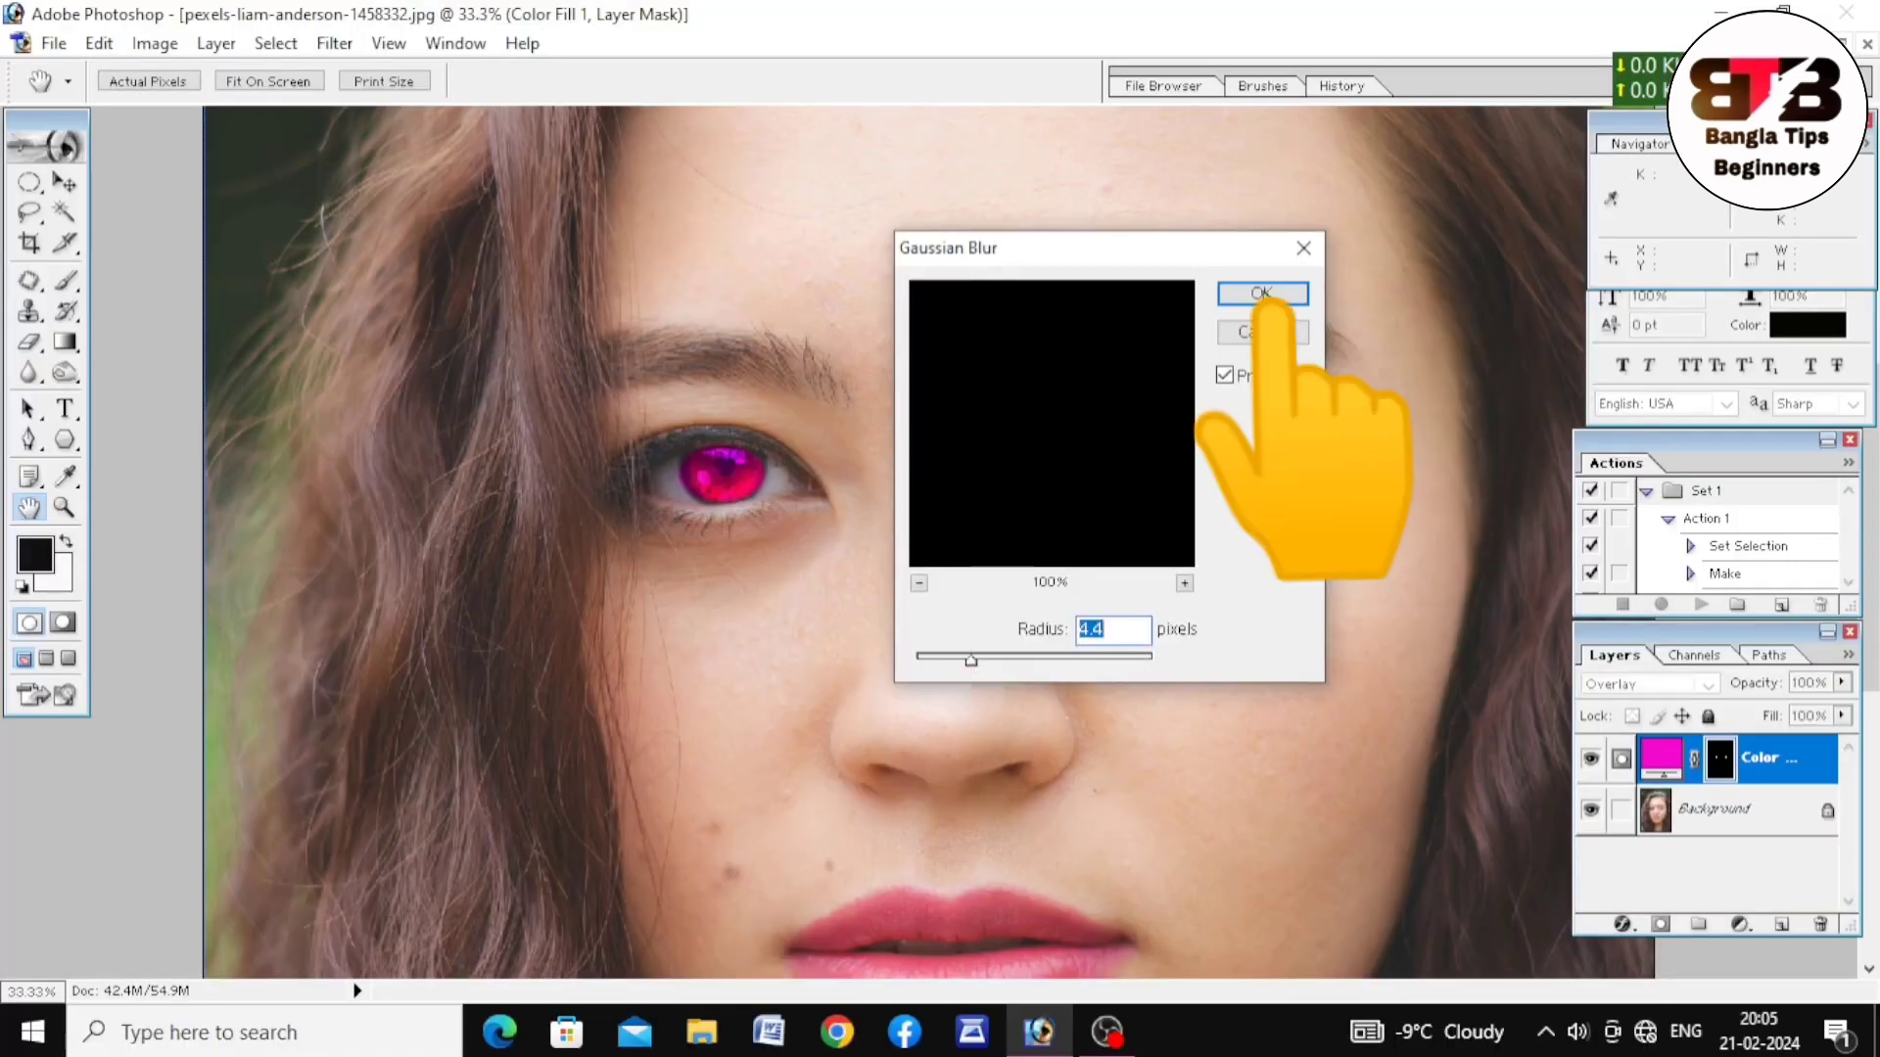
{"action": "key", "text": "m"}
{"action": "left_click", "coordinate": [1263, 293]}
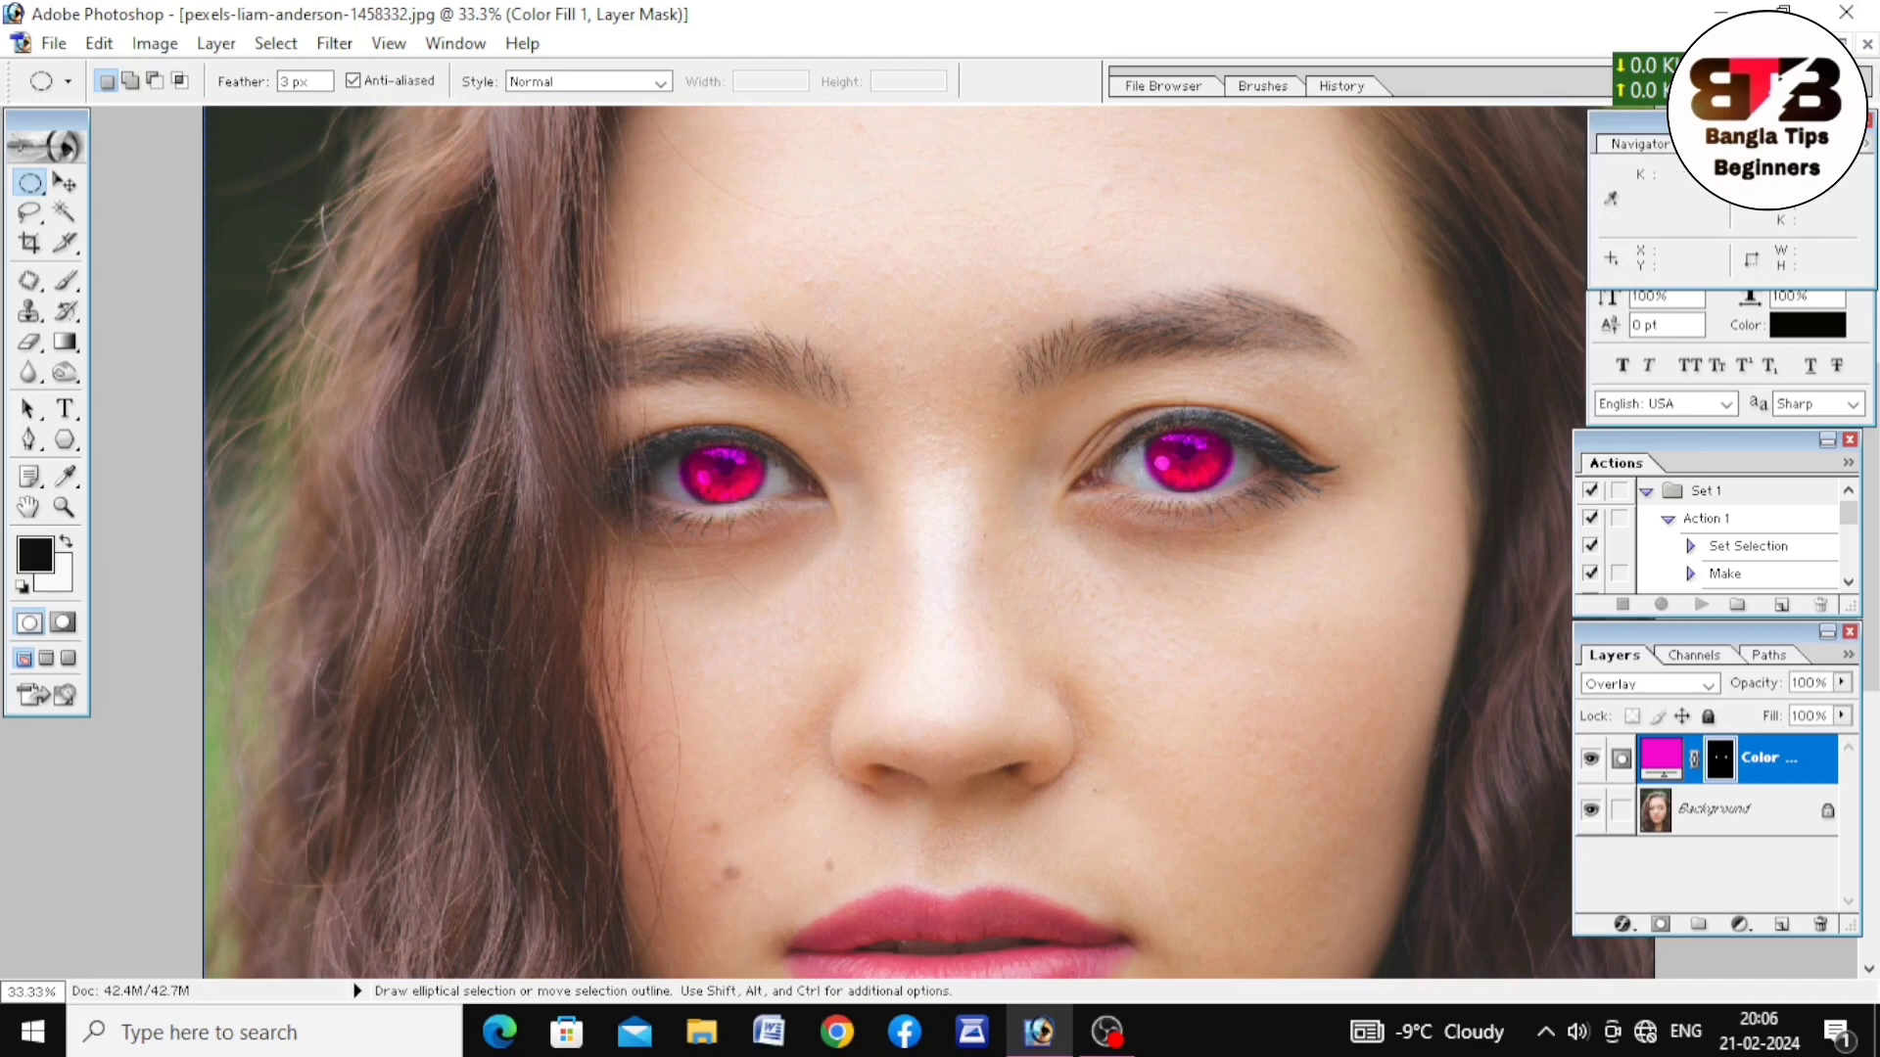
- Close the portrait and open the cat photo cat-3336579_1280 from the Downloads folder
{"action": "left_click", "coordinate": [1867, 43]}
{"action": "left_click", "coordinate": [943, 406]}
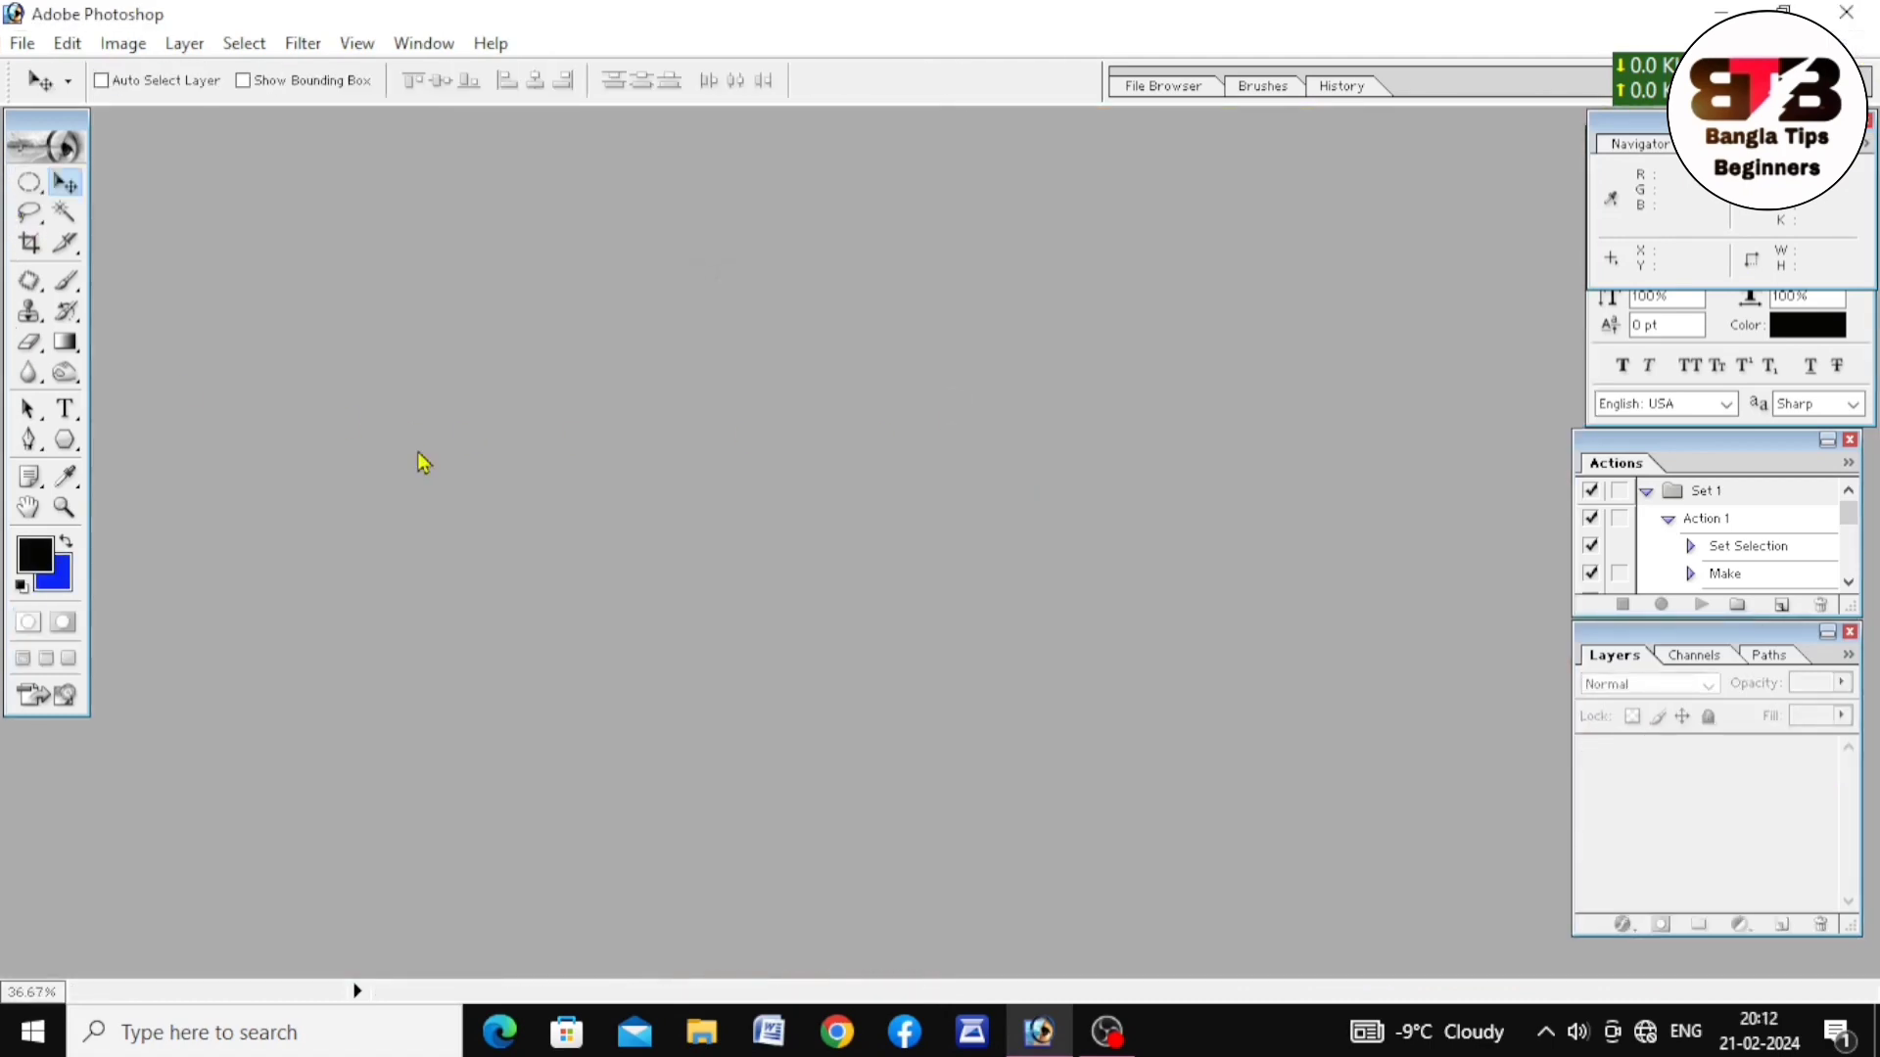
{"action": "double_click", "coordinate": [421, 460]}
{"action": "left_click", "coordinate": [739, 323]}
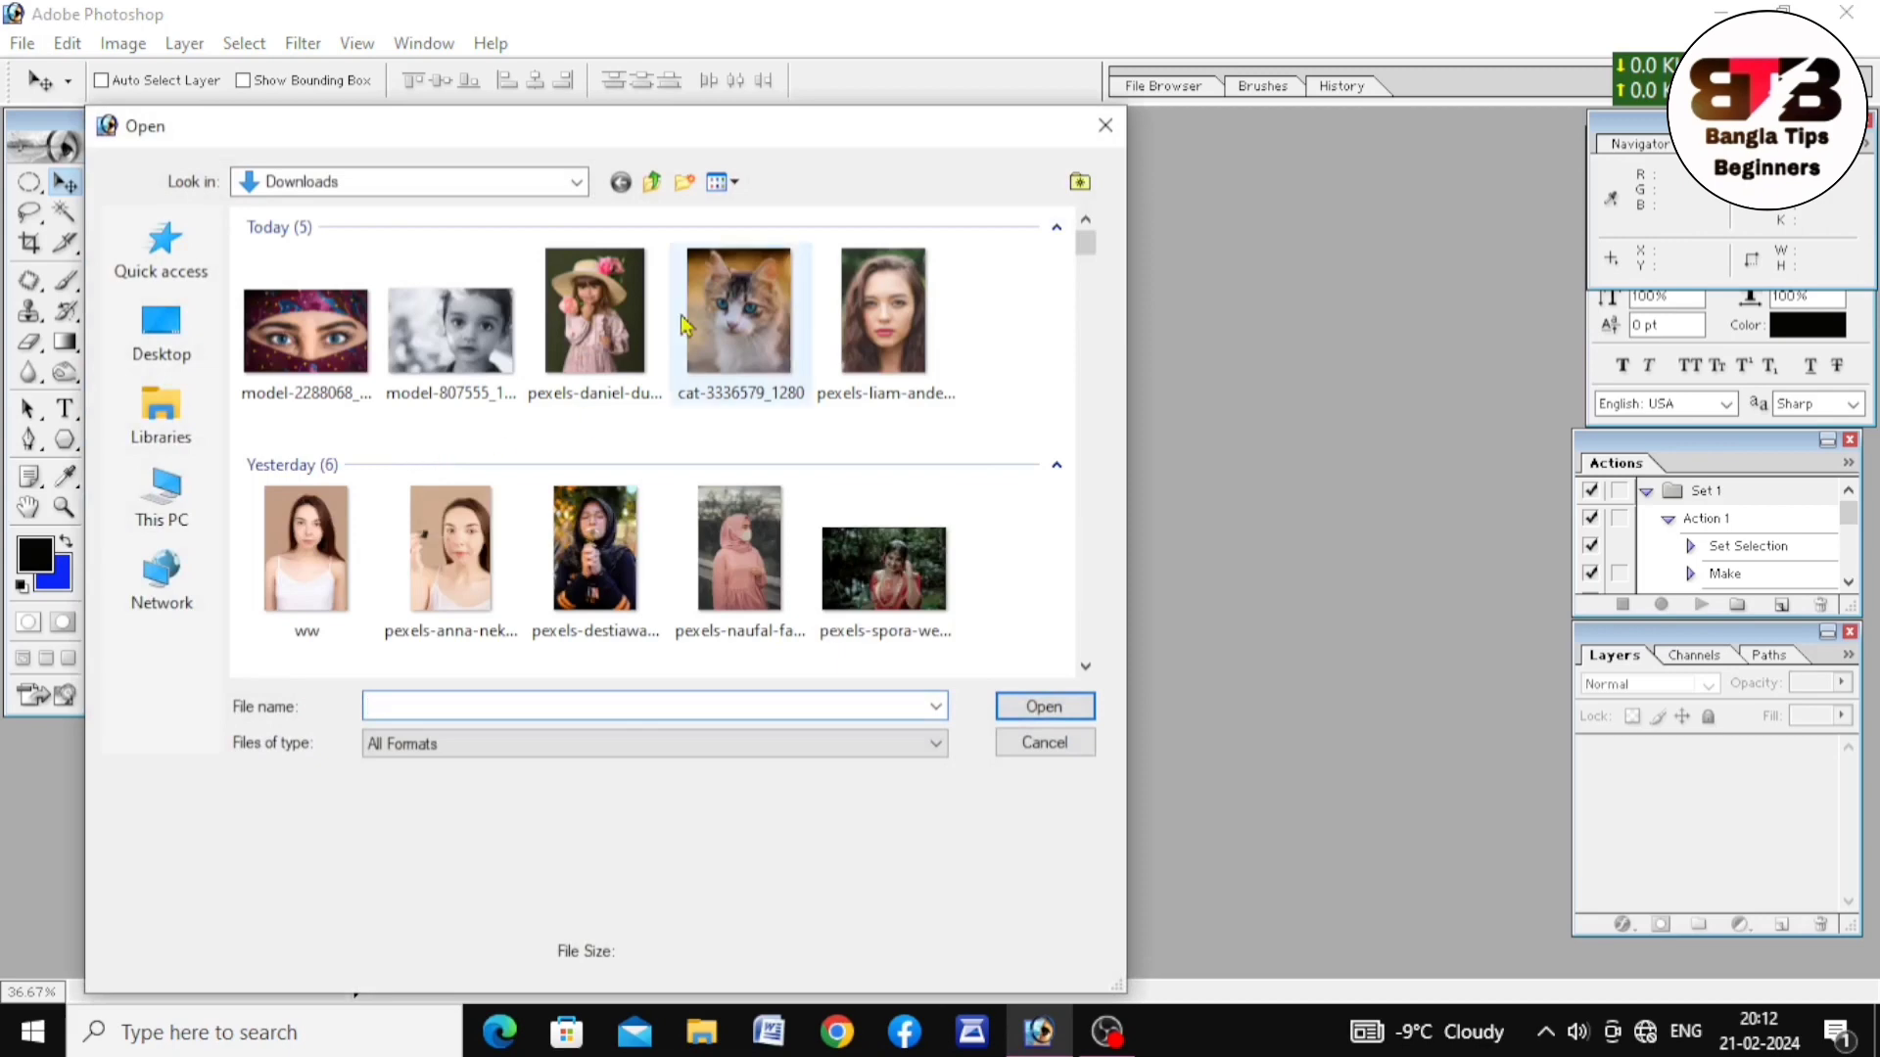
{"action": "left_click", "coordinate": [1040, 707]}
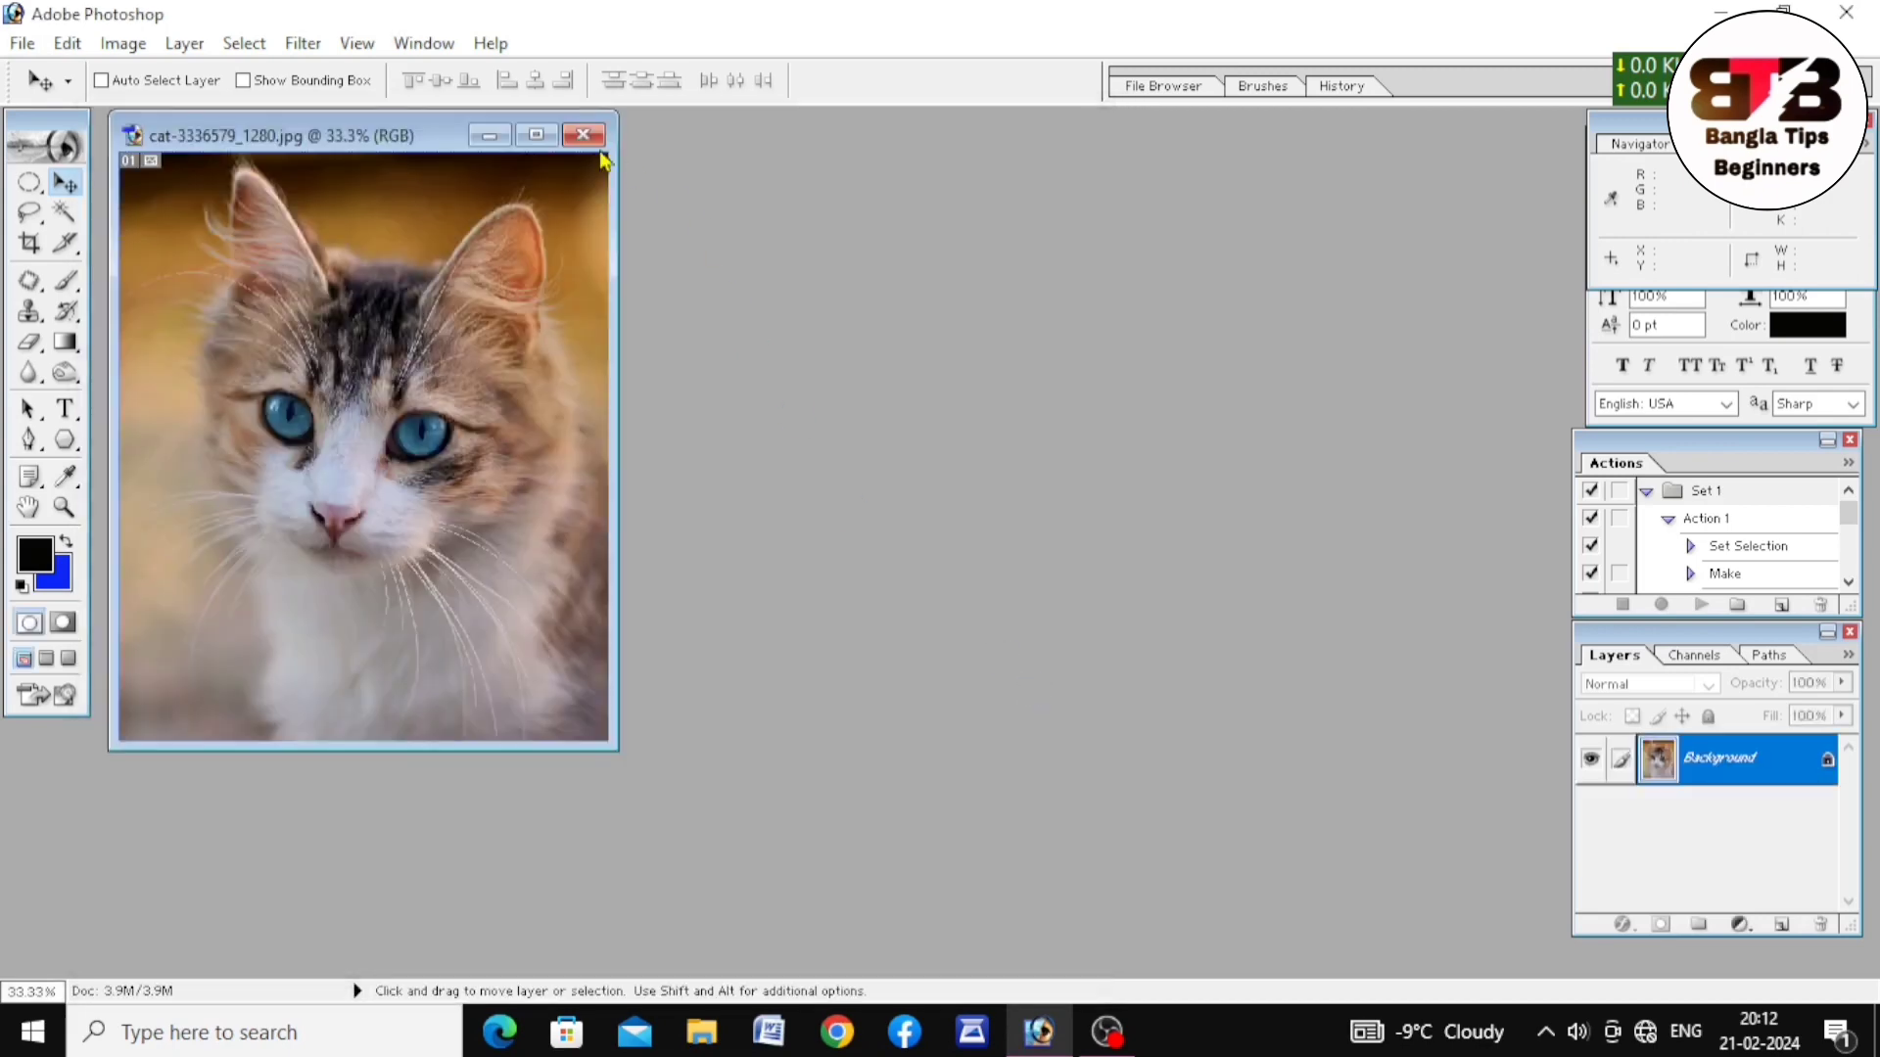
- Maximize the cat photo's window and enlarge the image to fit the workspace
{"action": "left_click", "coordinate": [554, 135]}
{"action": "key", "text": "ctrl+0"}
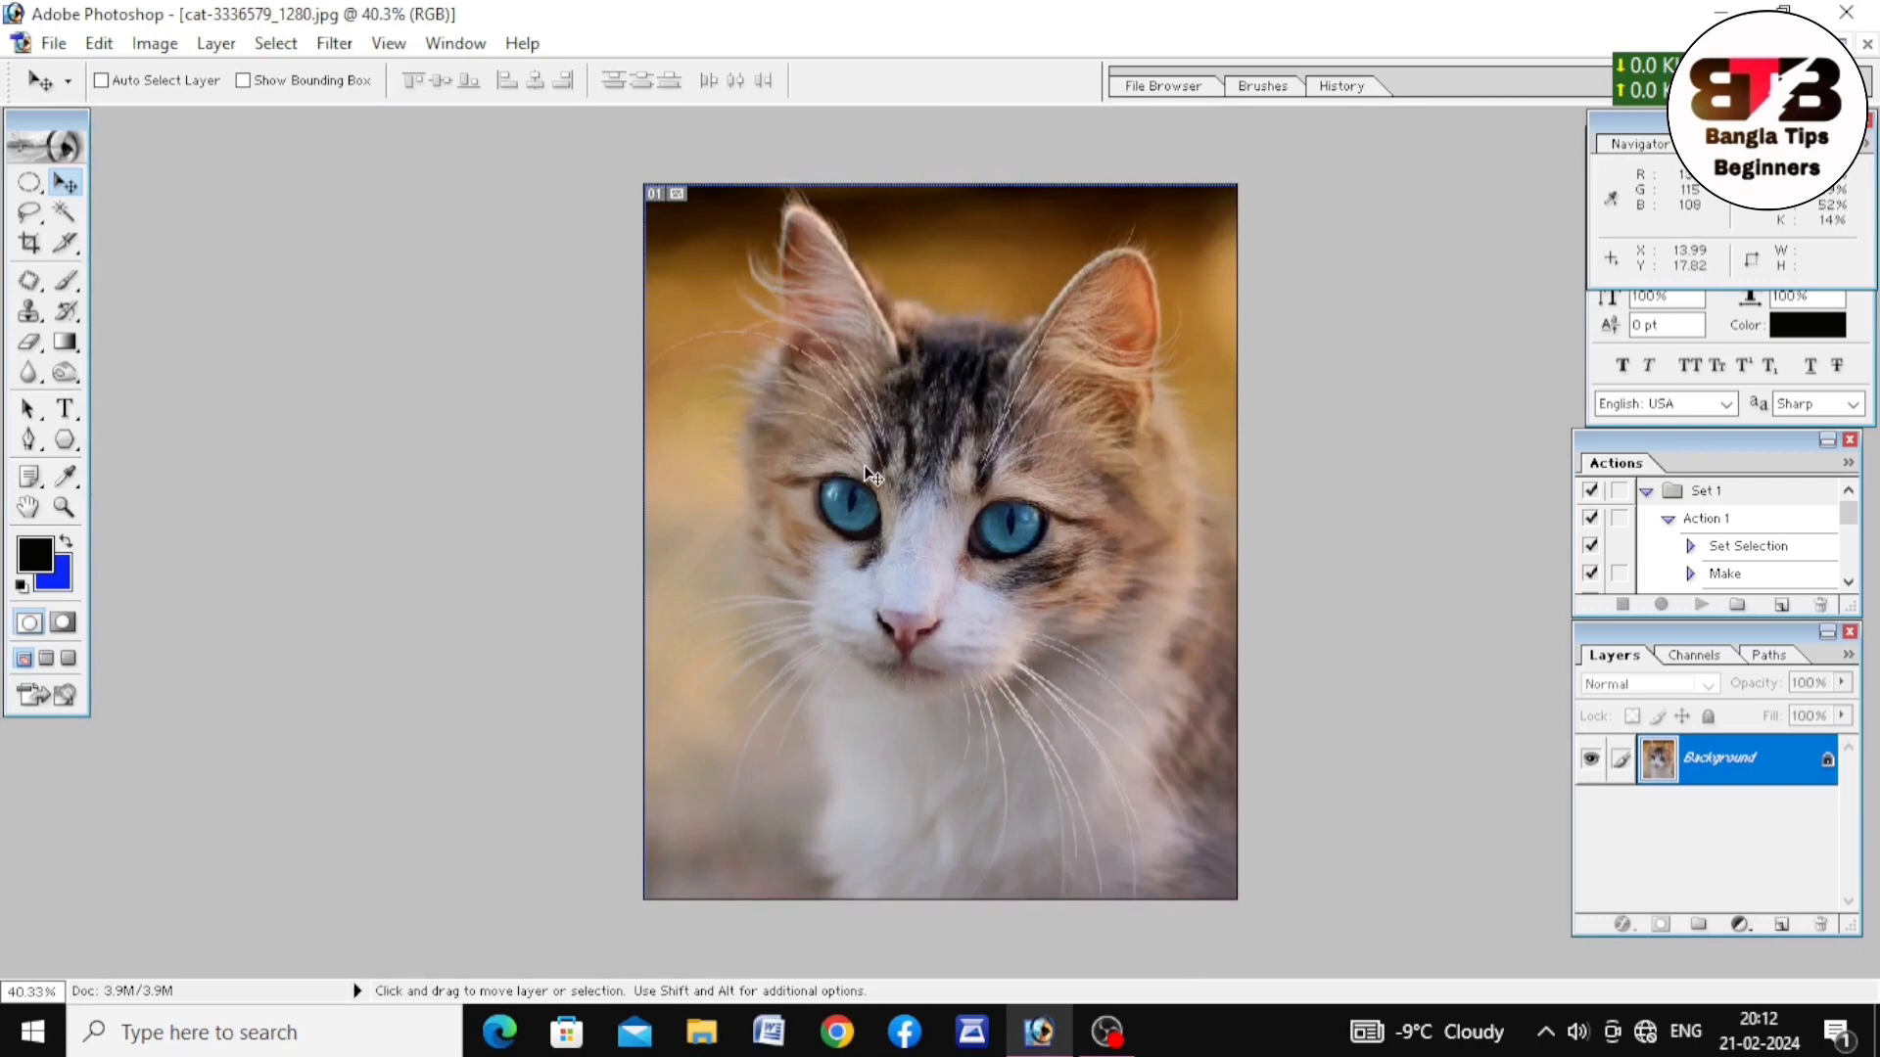
{"action": "key", "text": "ctrl+plus"}
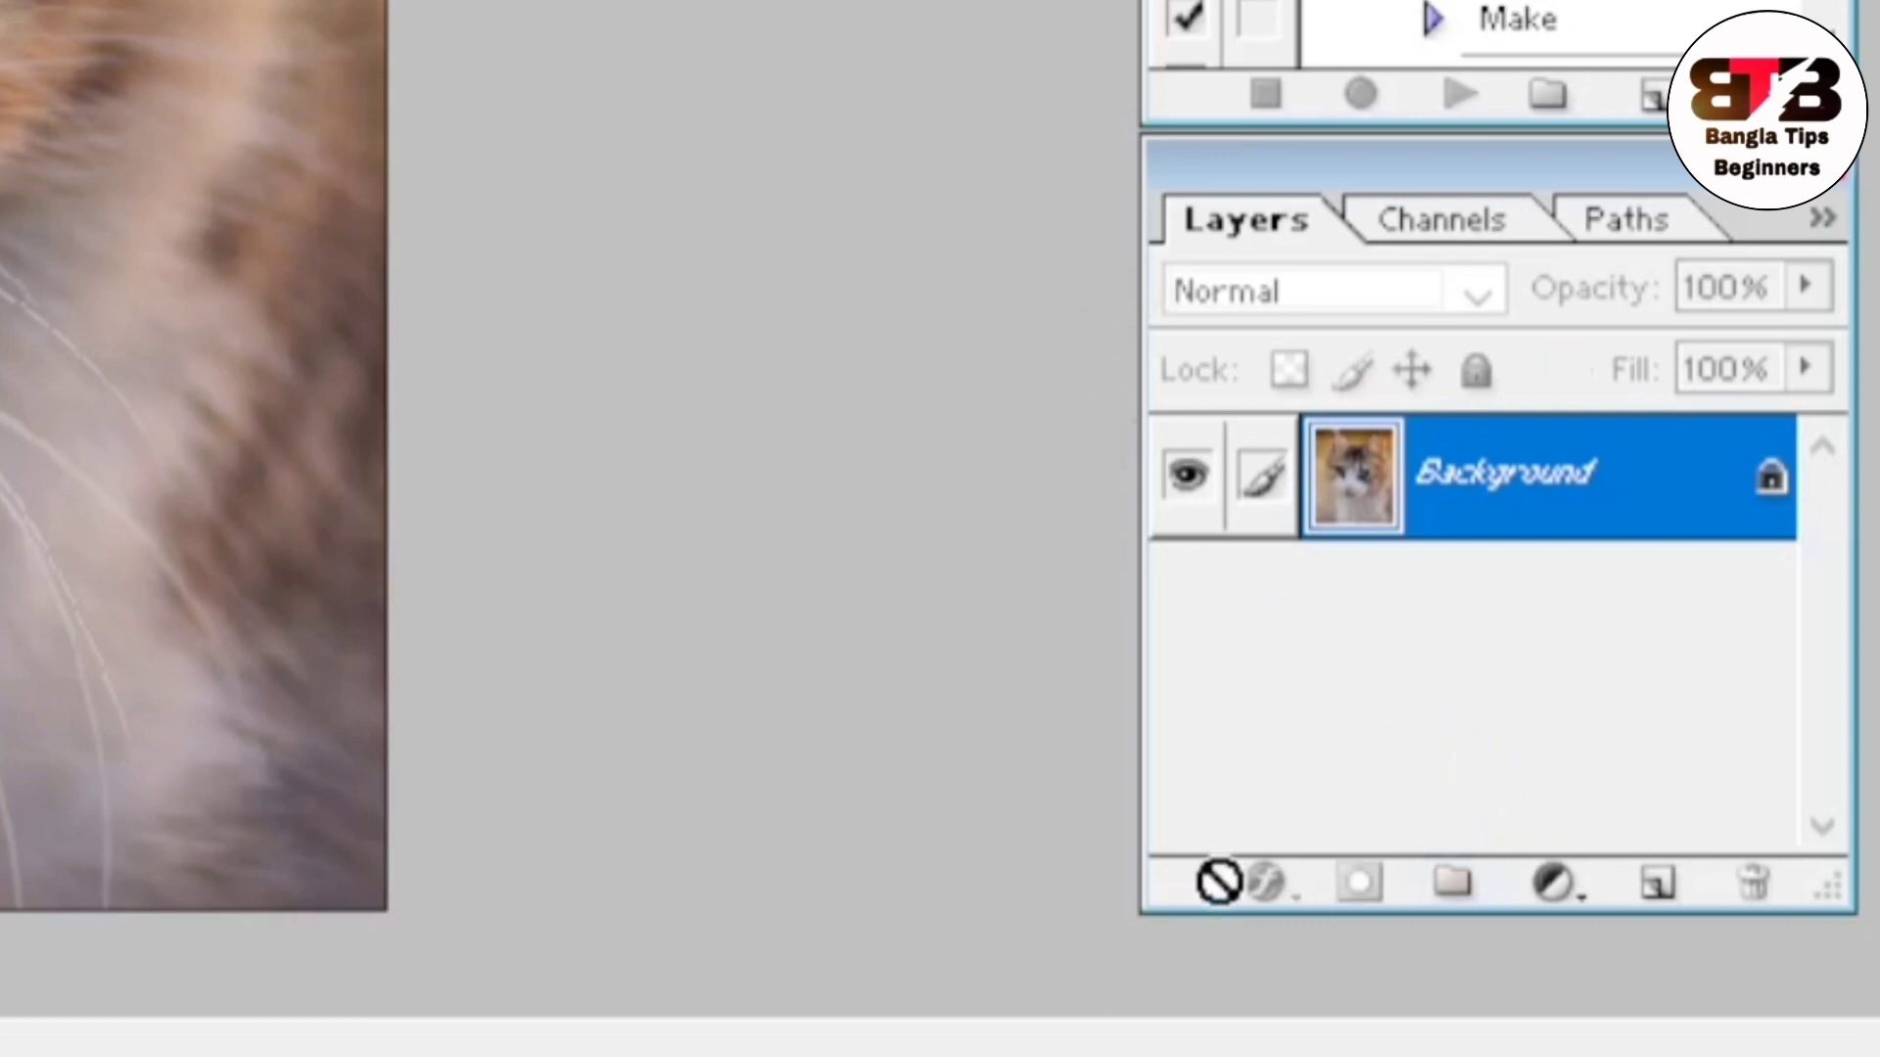
- Add a new empty layer above the cat photo's background and activate the Elliptical Marquee tool
{"action": "left_click", "coordinate": [1655, 891]}
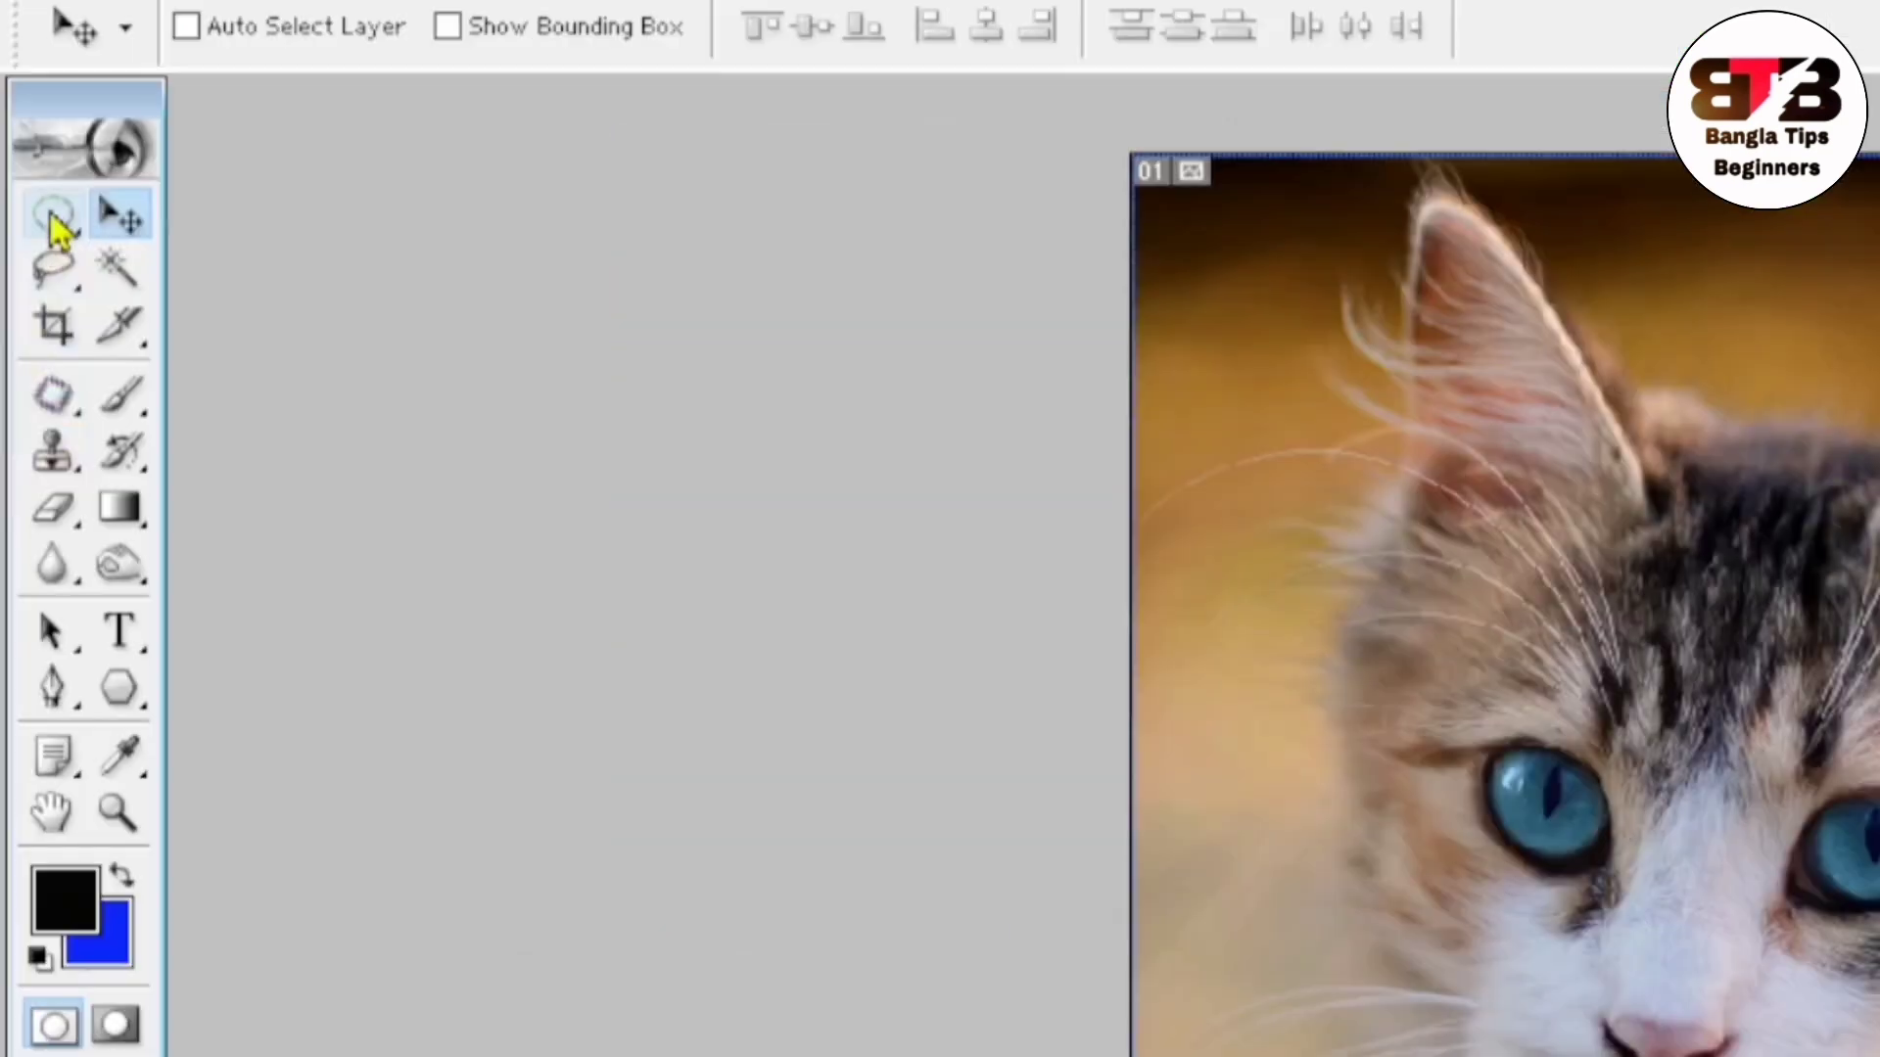
{"action": "left_click", "coordinate": [29, 161]}
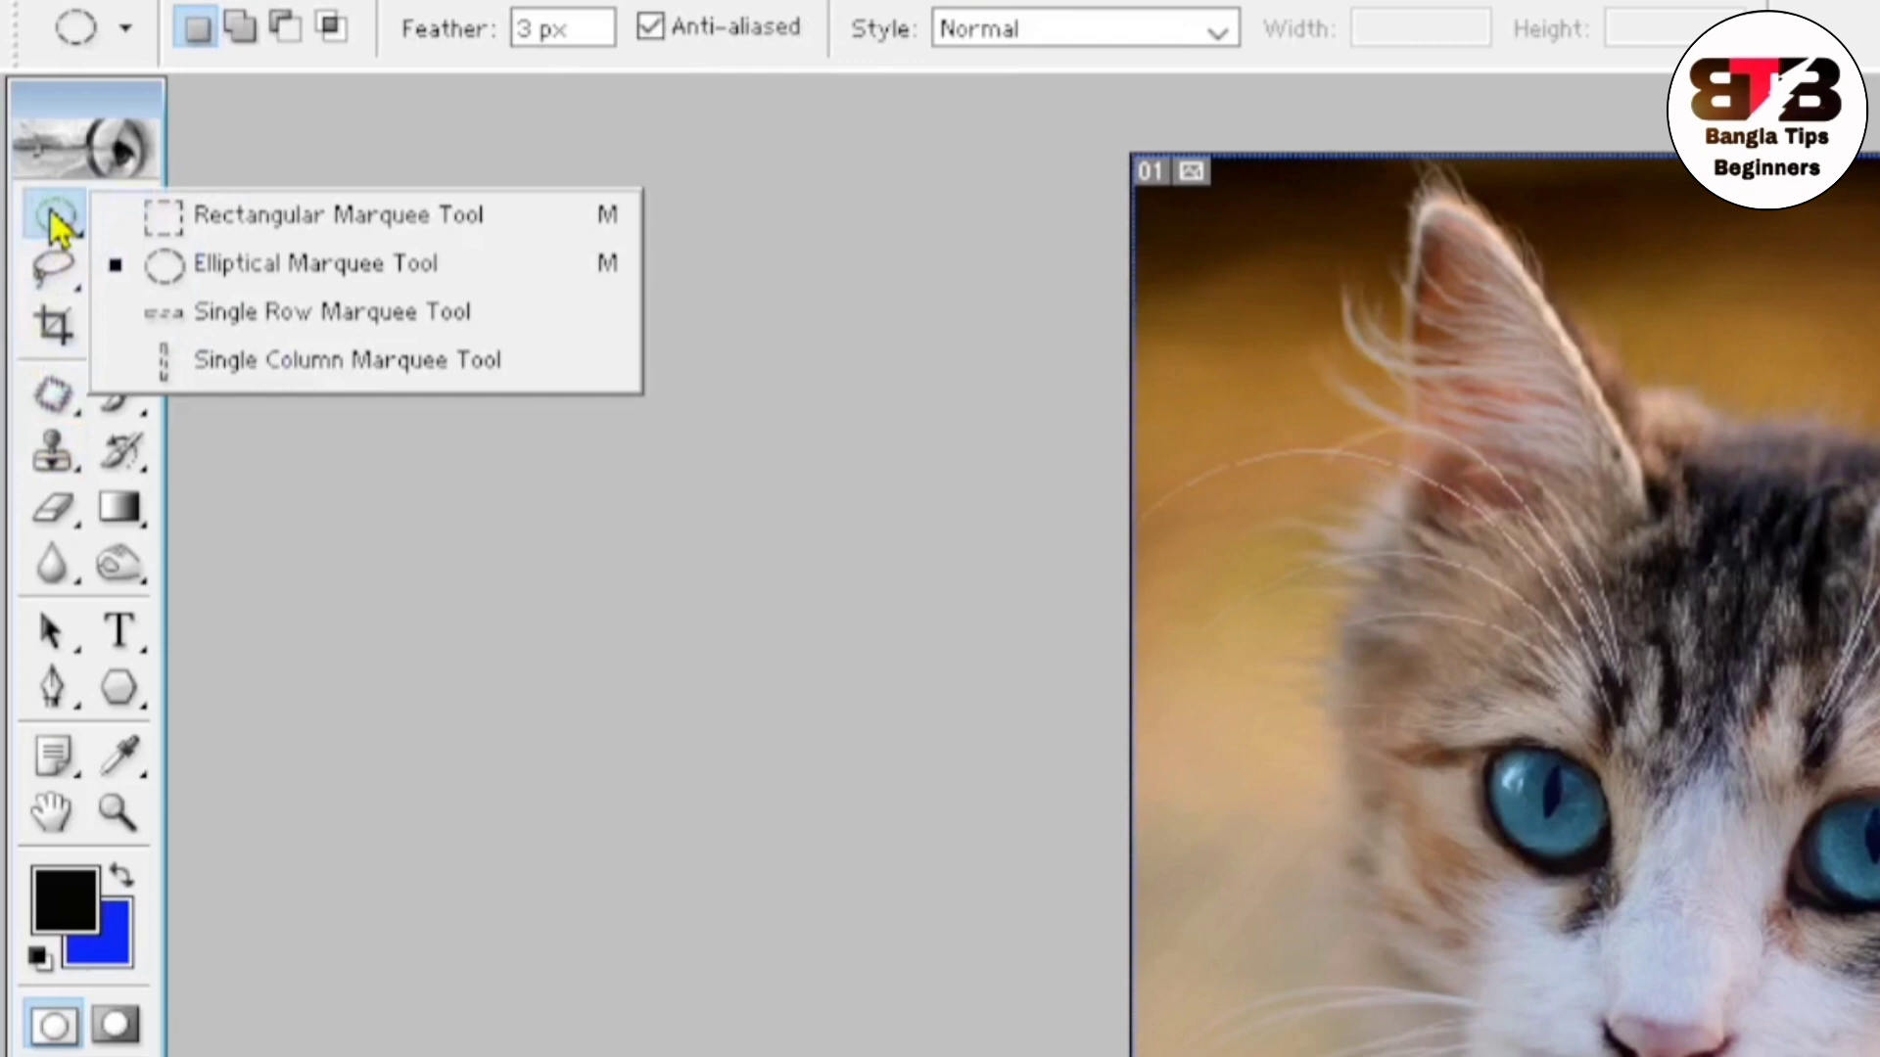
{"action": "left_click", "coordinate": [256, 225]}
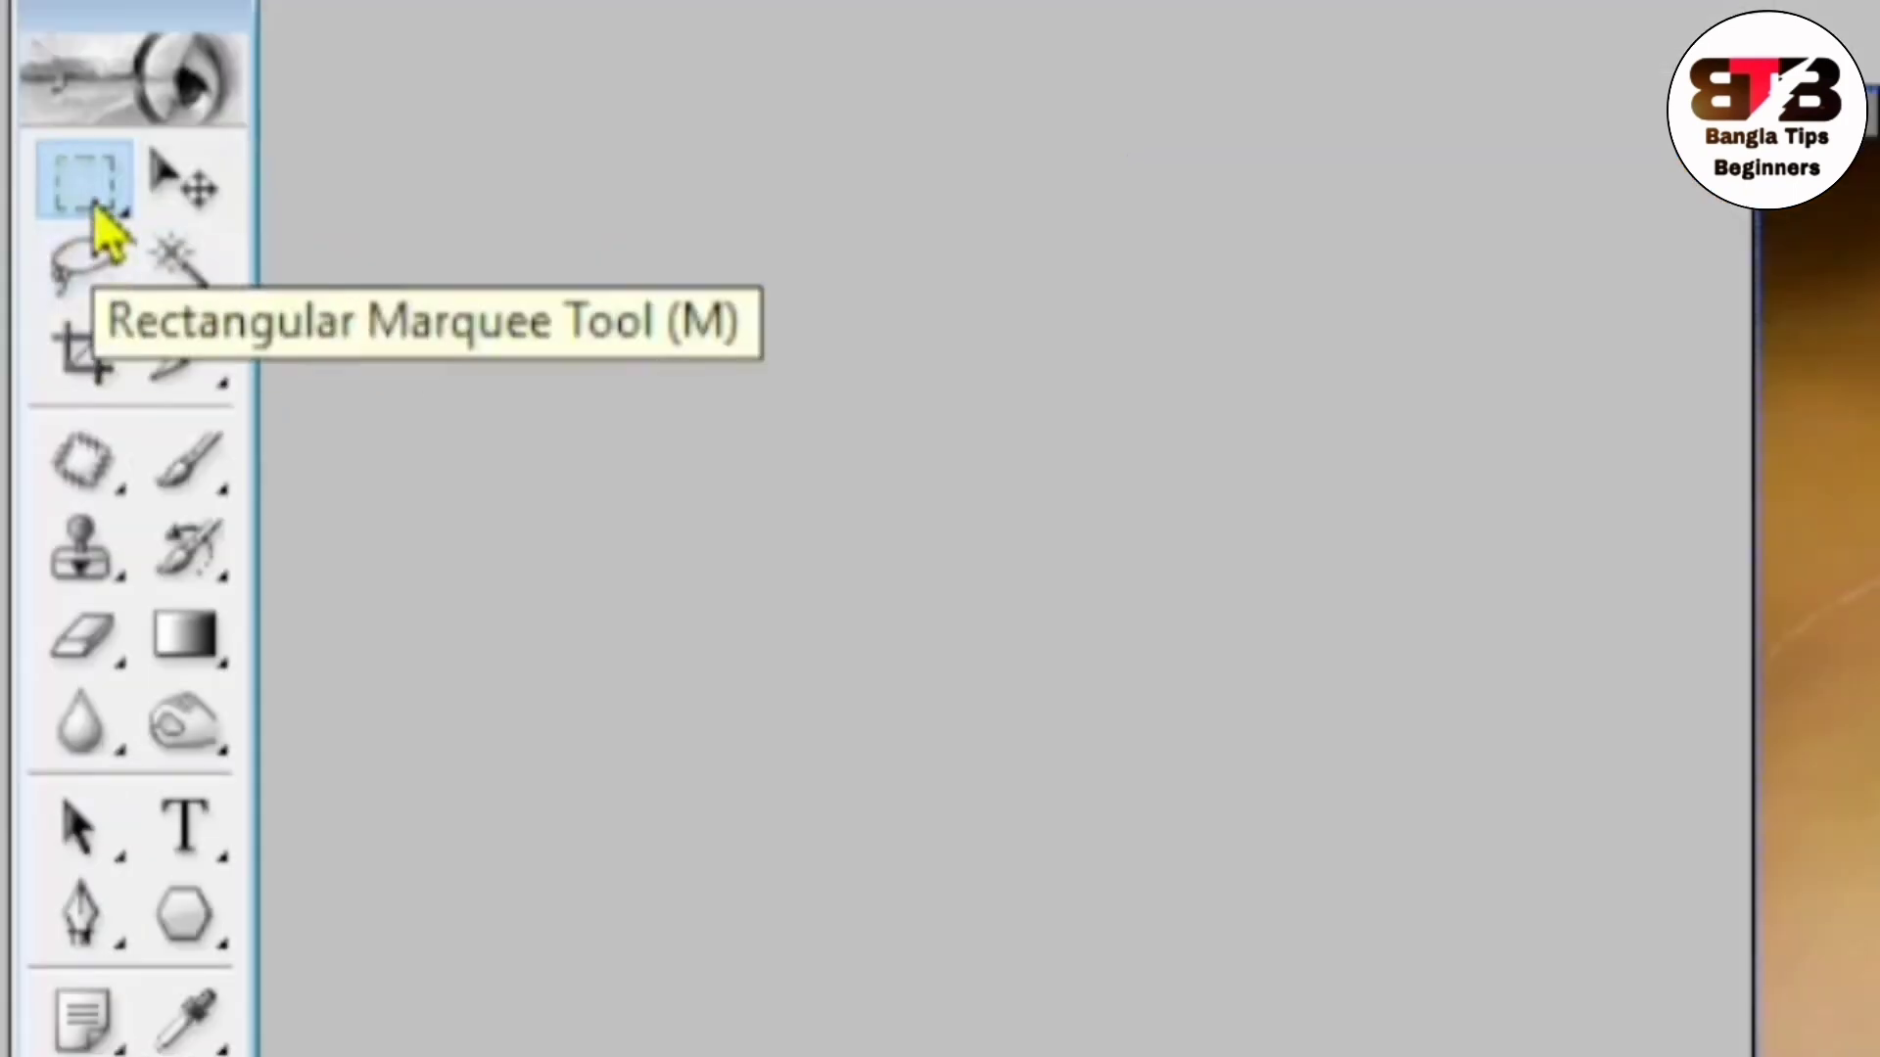
{"action": "left_click", "coordinate": [96, 210]}
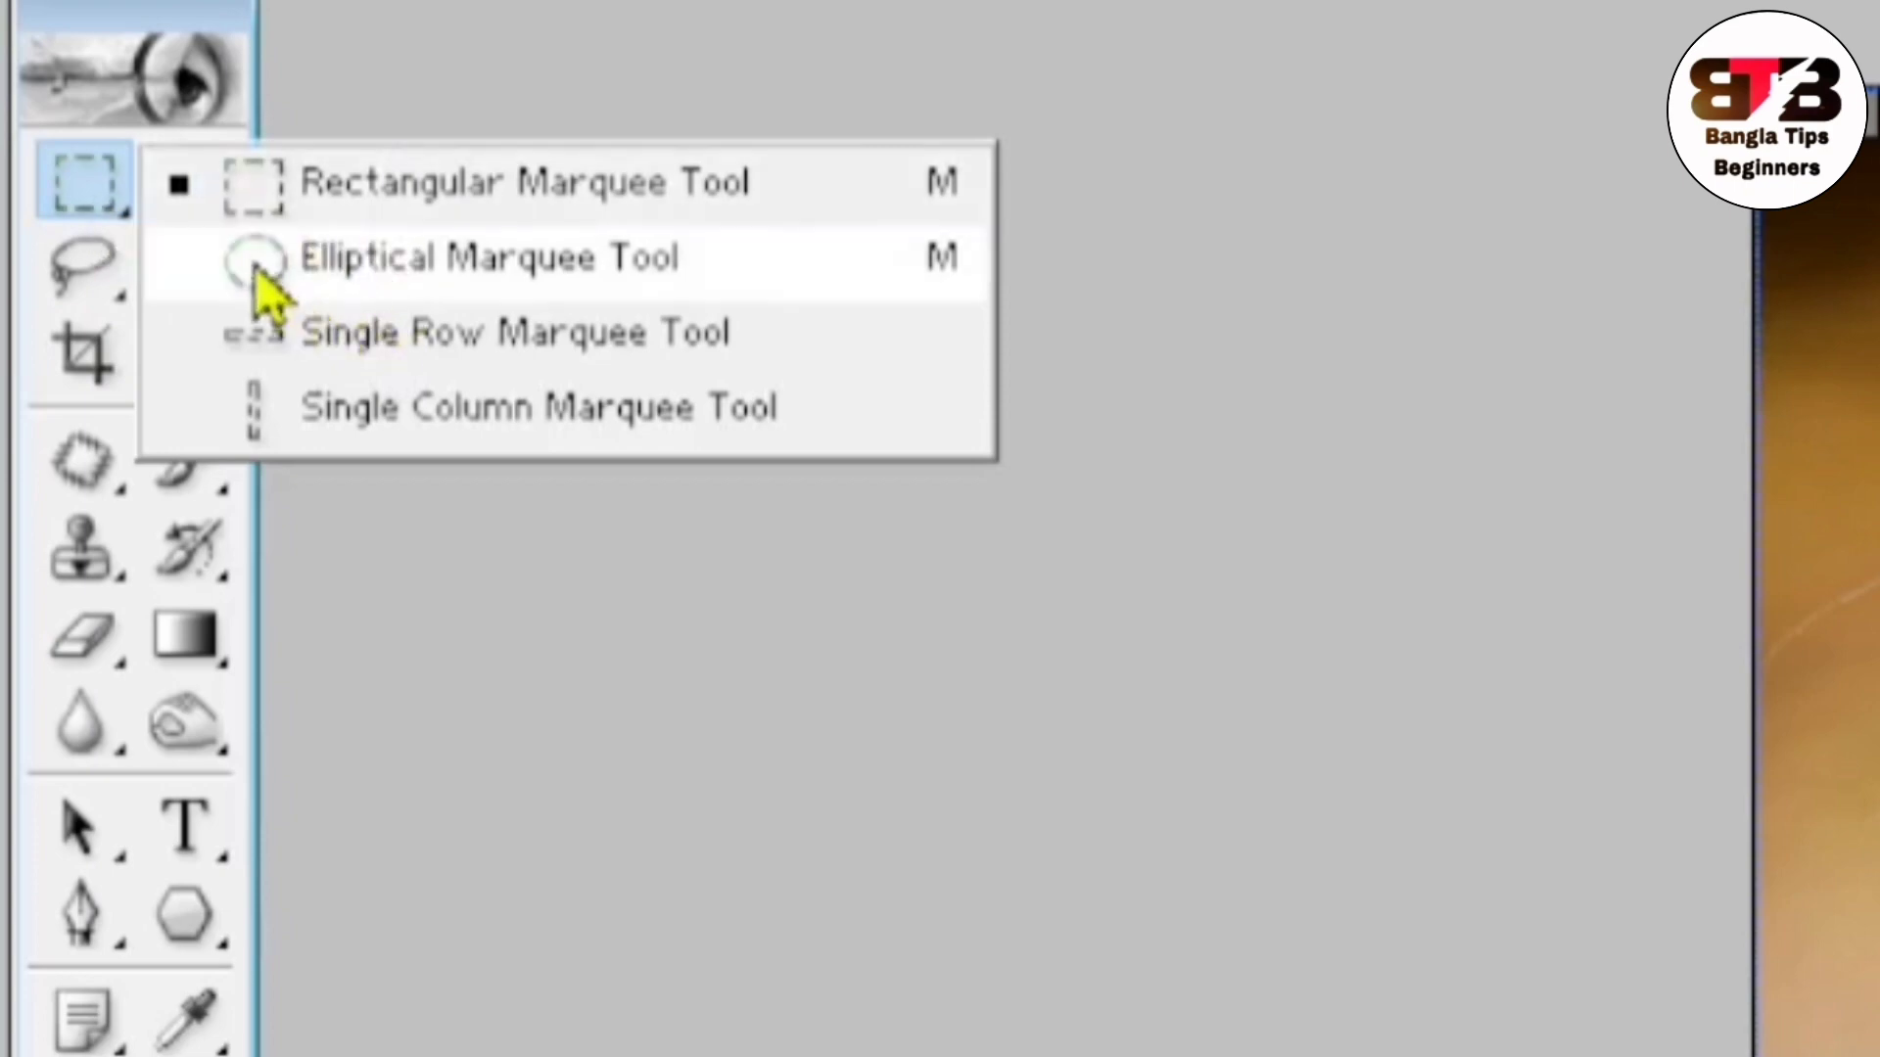
{"action": "left_click", "coordinate": [262, 267]}
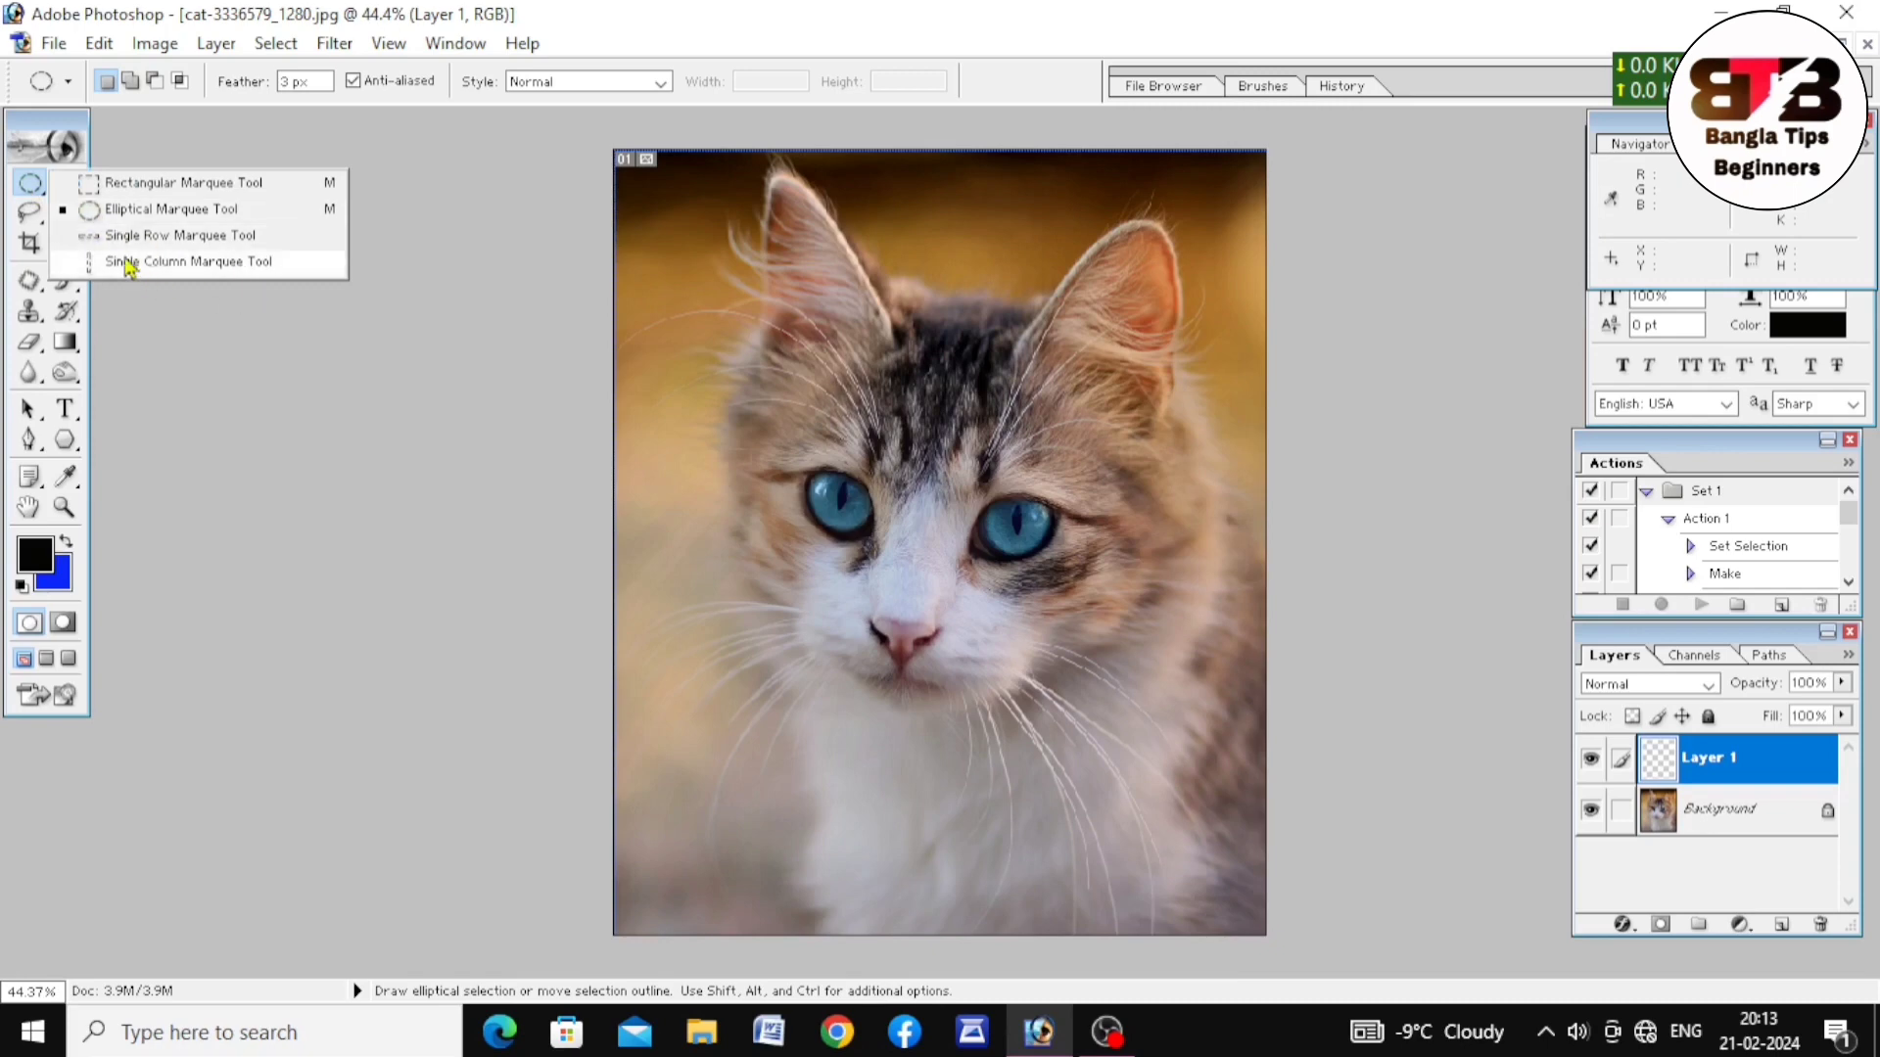
{"action": "left_click", "coordinate": [93, 211]}
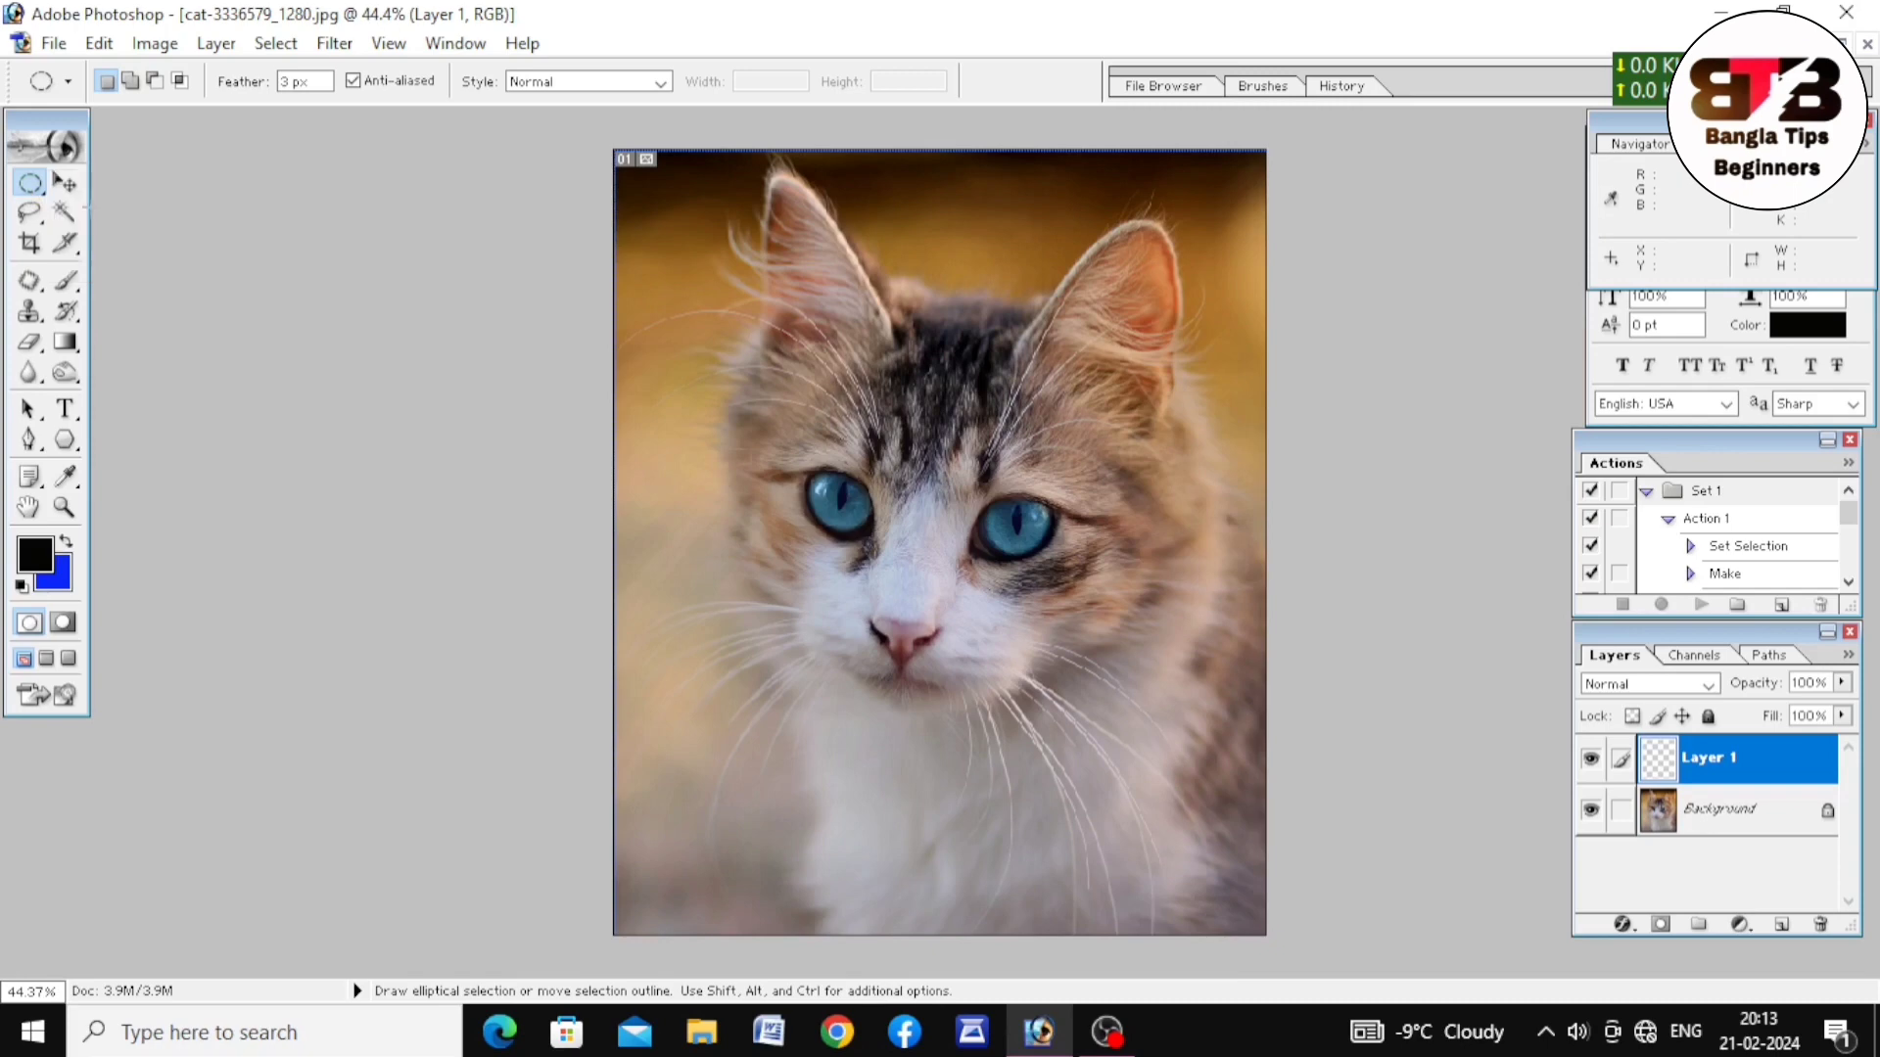
- Select the irises of both cat eyes with elliptical selections, adding the second eye to the first
{"action": "scroll", "coordinate": [775, 515], "scroll_direction": "up", "scroll_amount": 1}
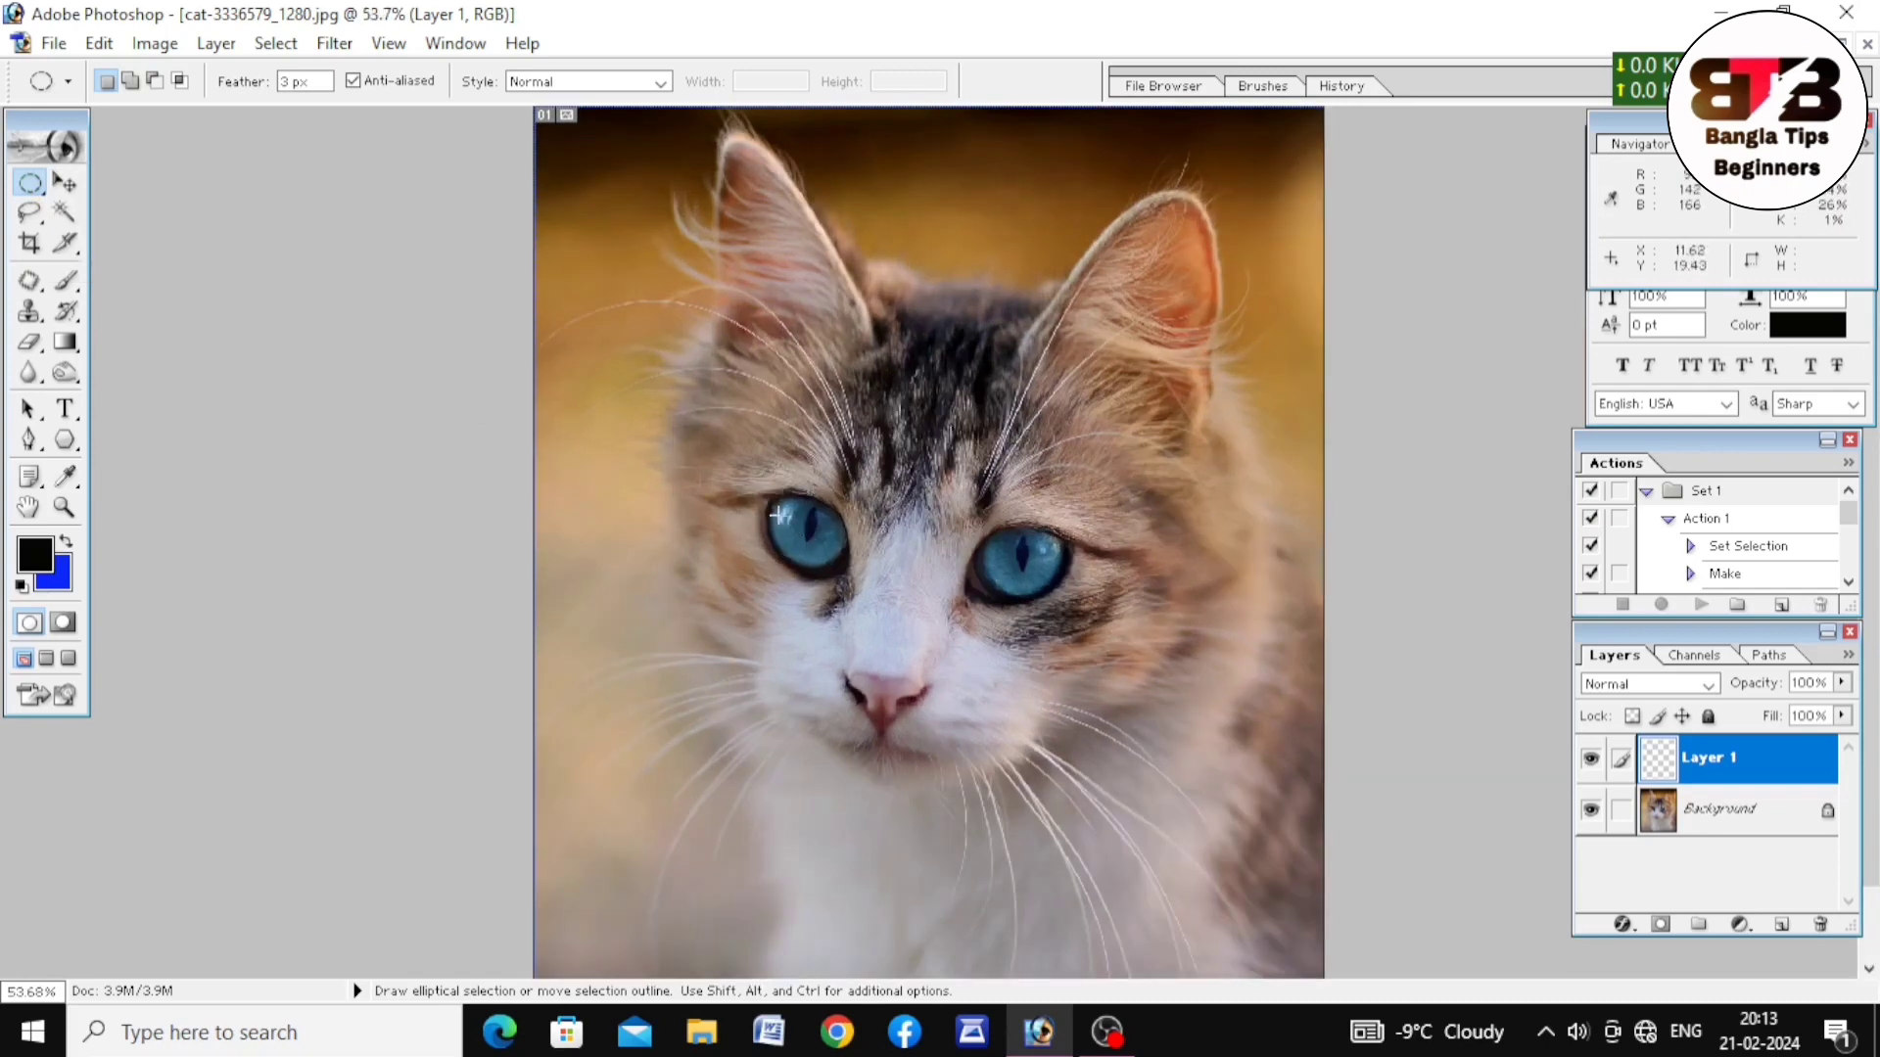
{"action": "scroll", "coordinate": [775, 515], "scroll_direction": "down", "scroll_amount": 1}
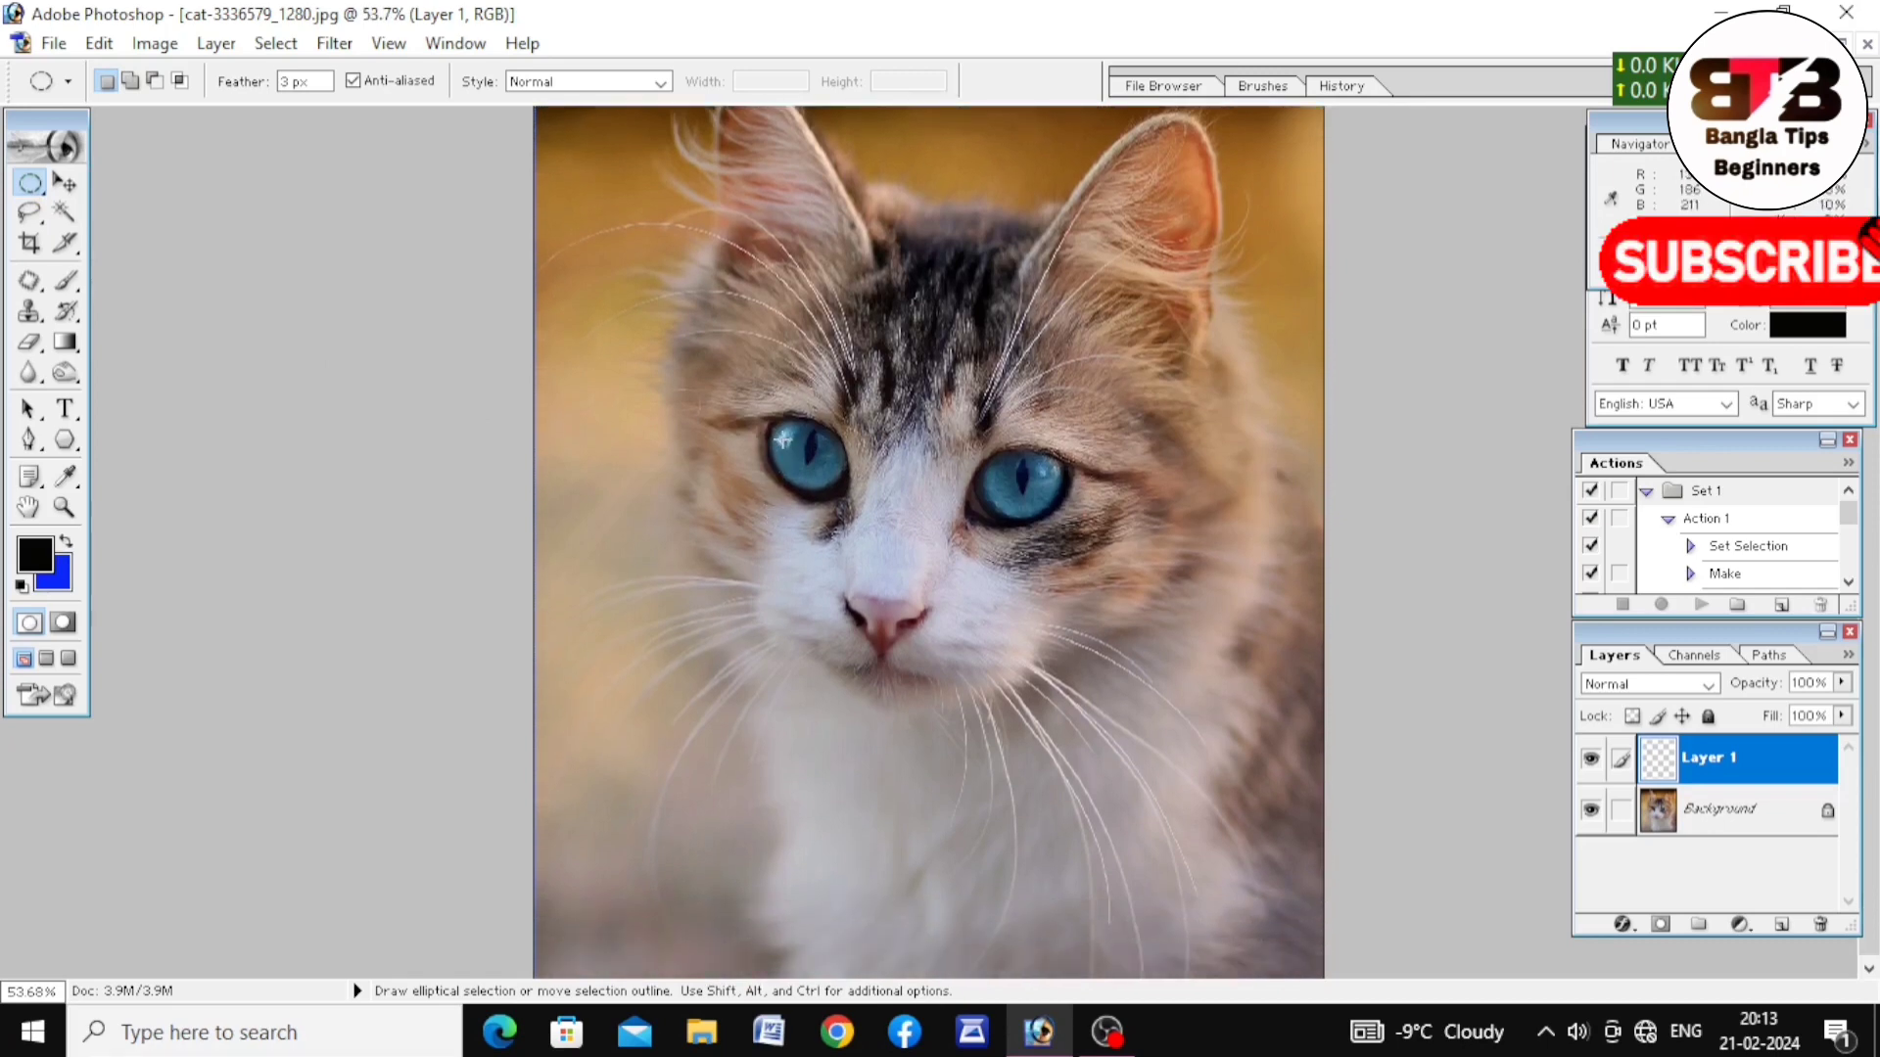
{"action": "left_click", "coordinate": [783, 440]}
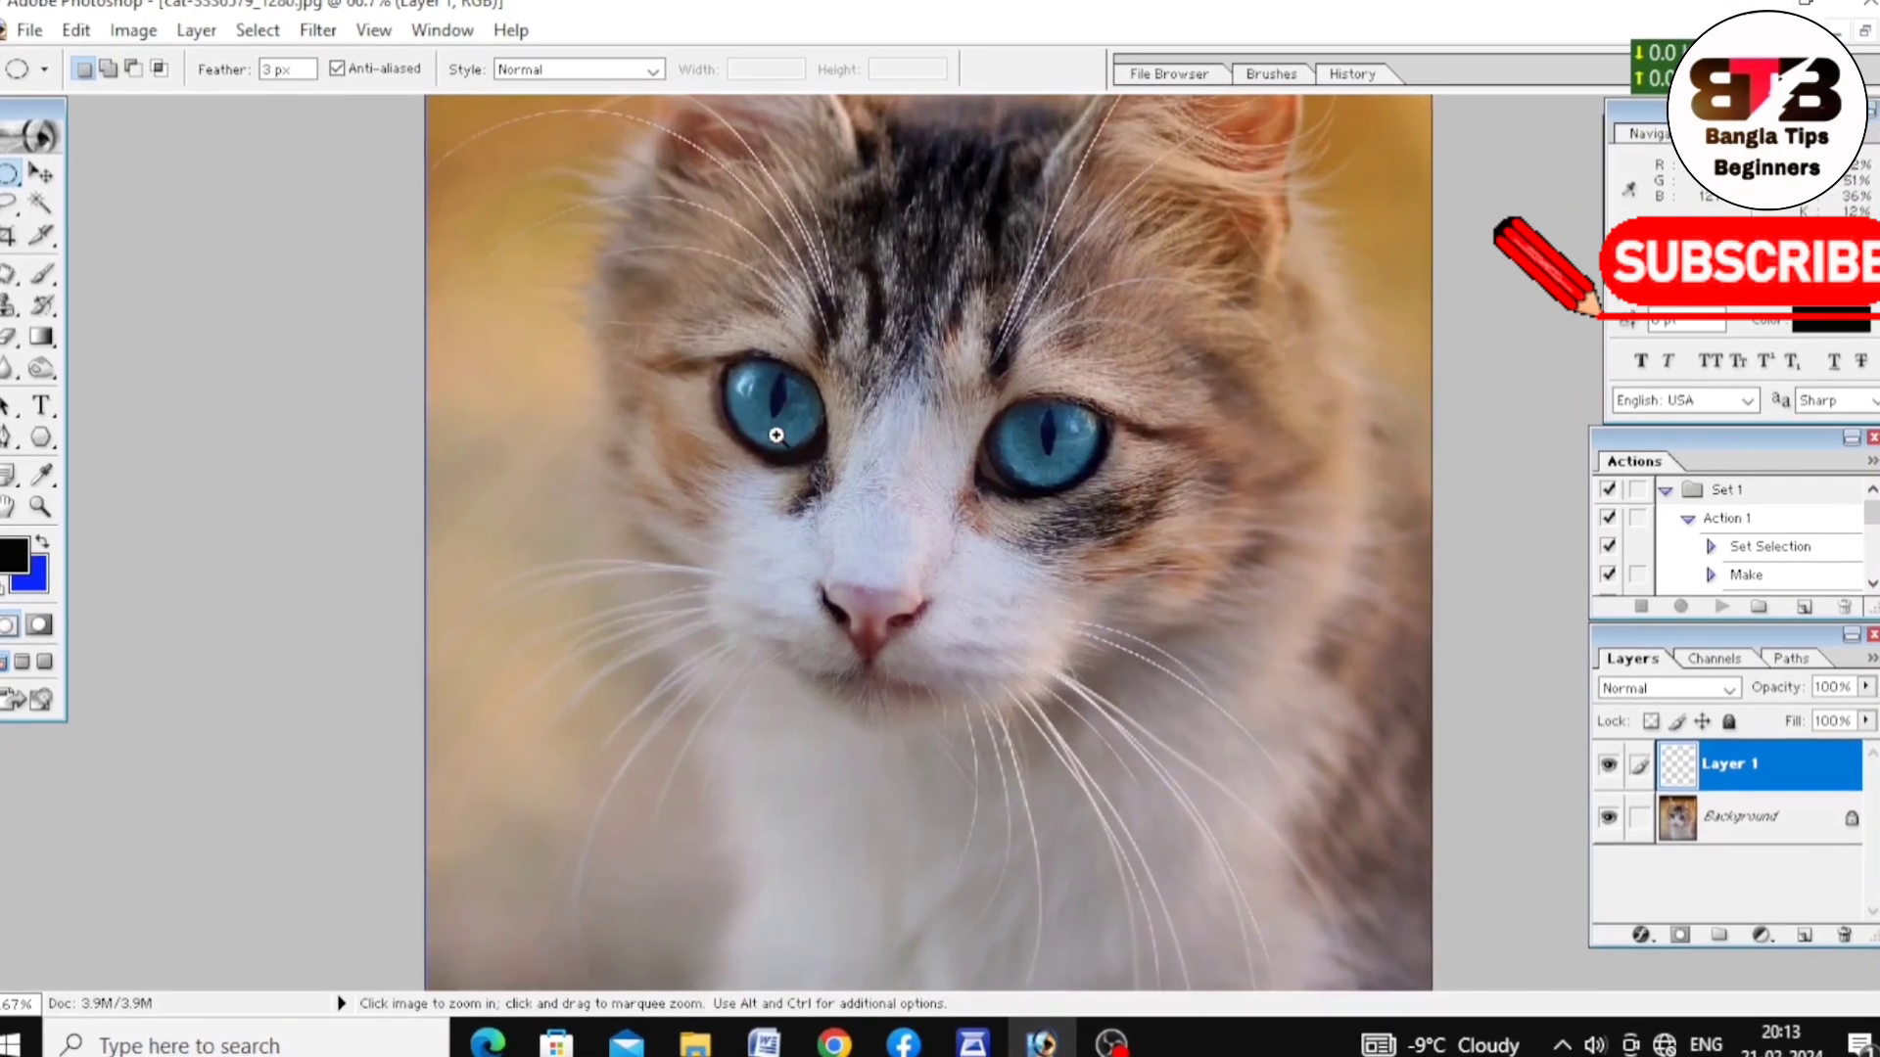
{"action": "left_click", "coordinate": [776, 435]}
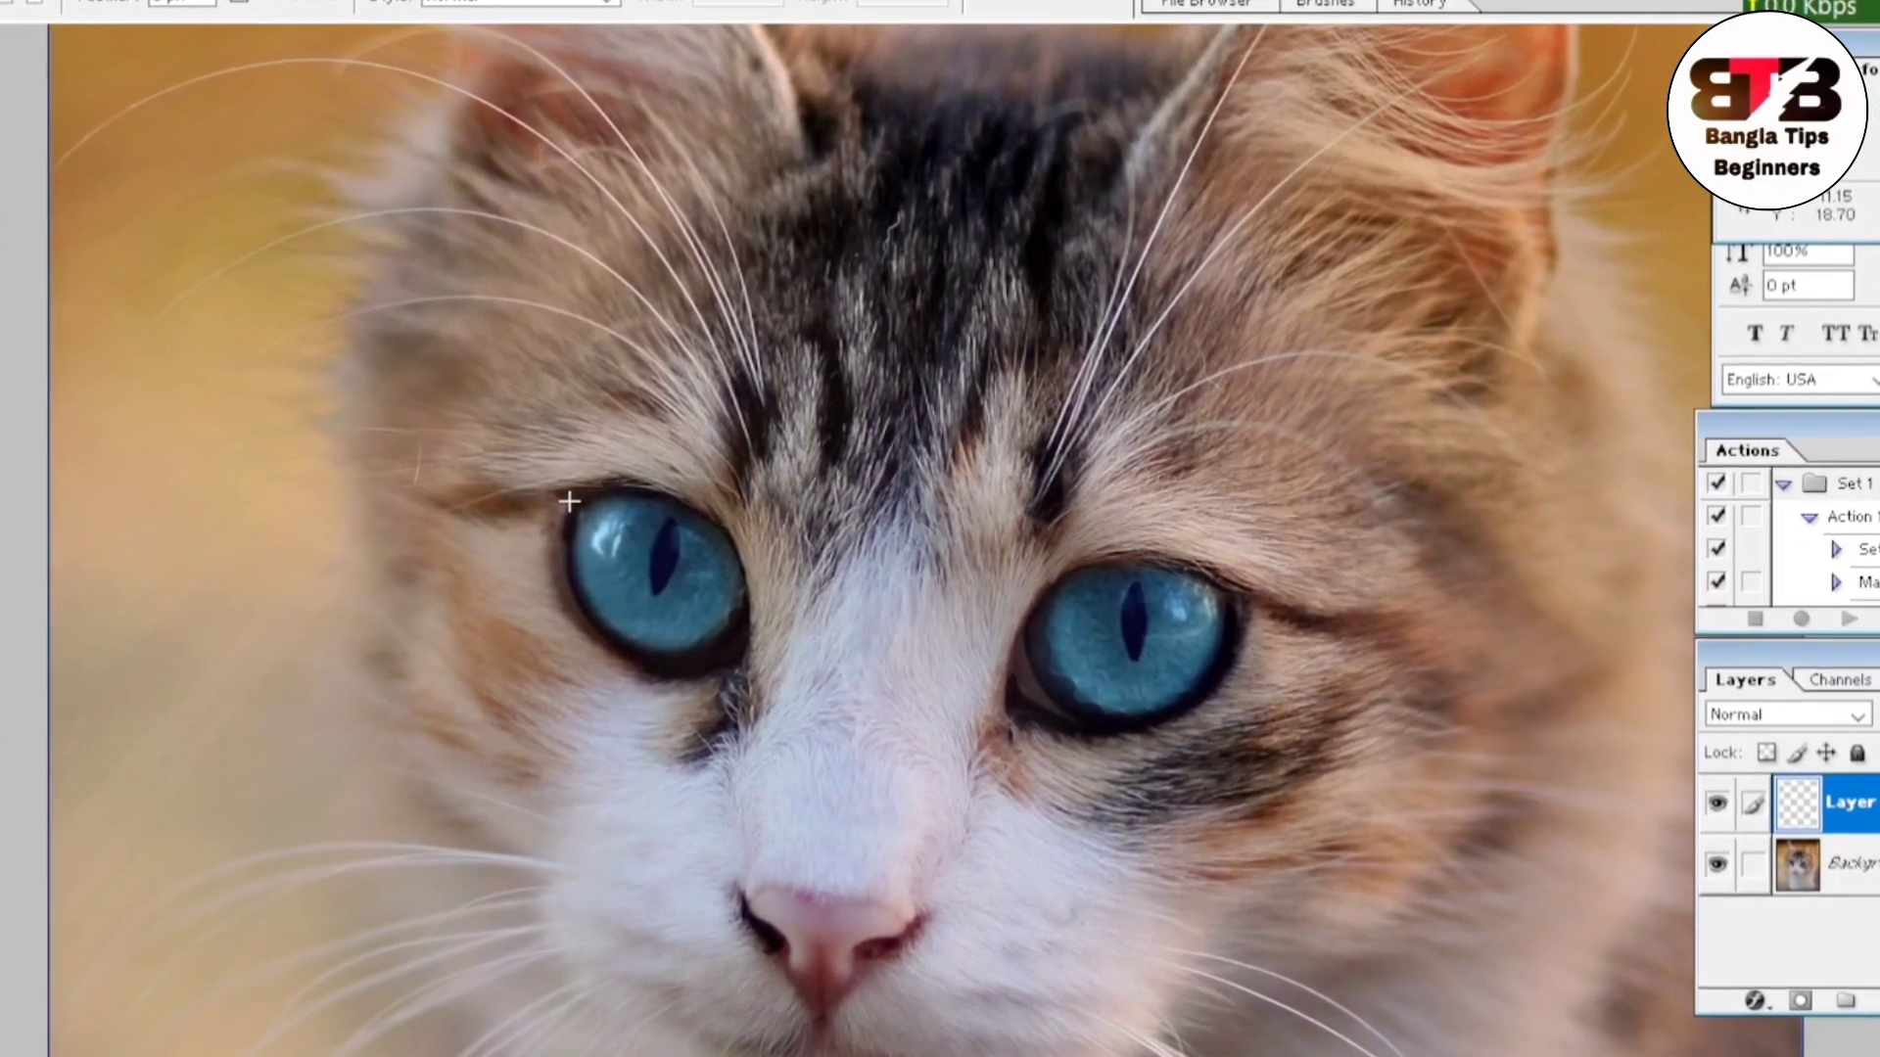
{"action": "left_click_drag", "start_coordinate": [578, 519], "coordinate": [744, 653]}
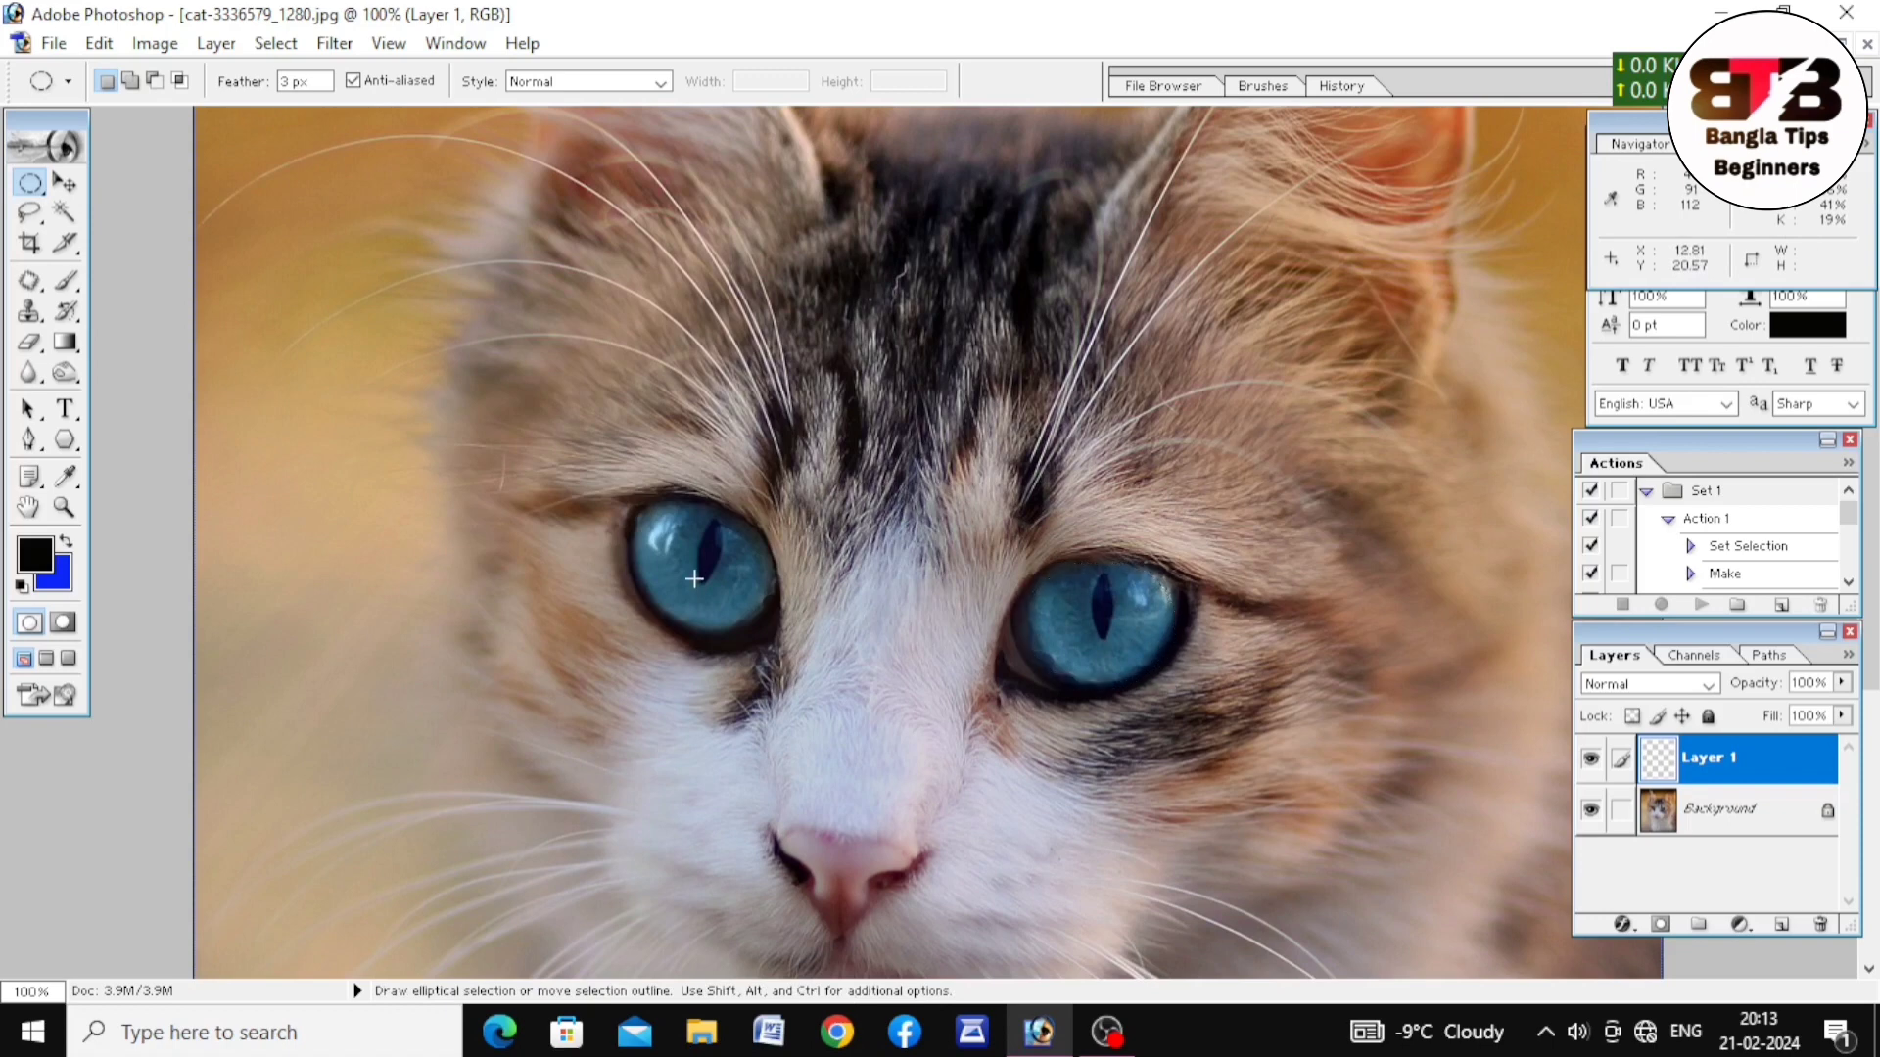
{"action": "left_click_drag", "start_coordinate": [624, 505], "coordinate": [774, 632]}
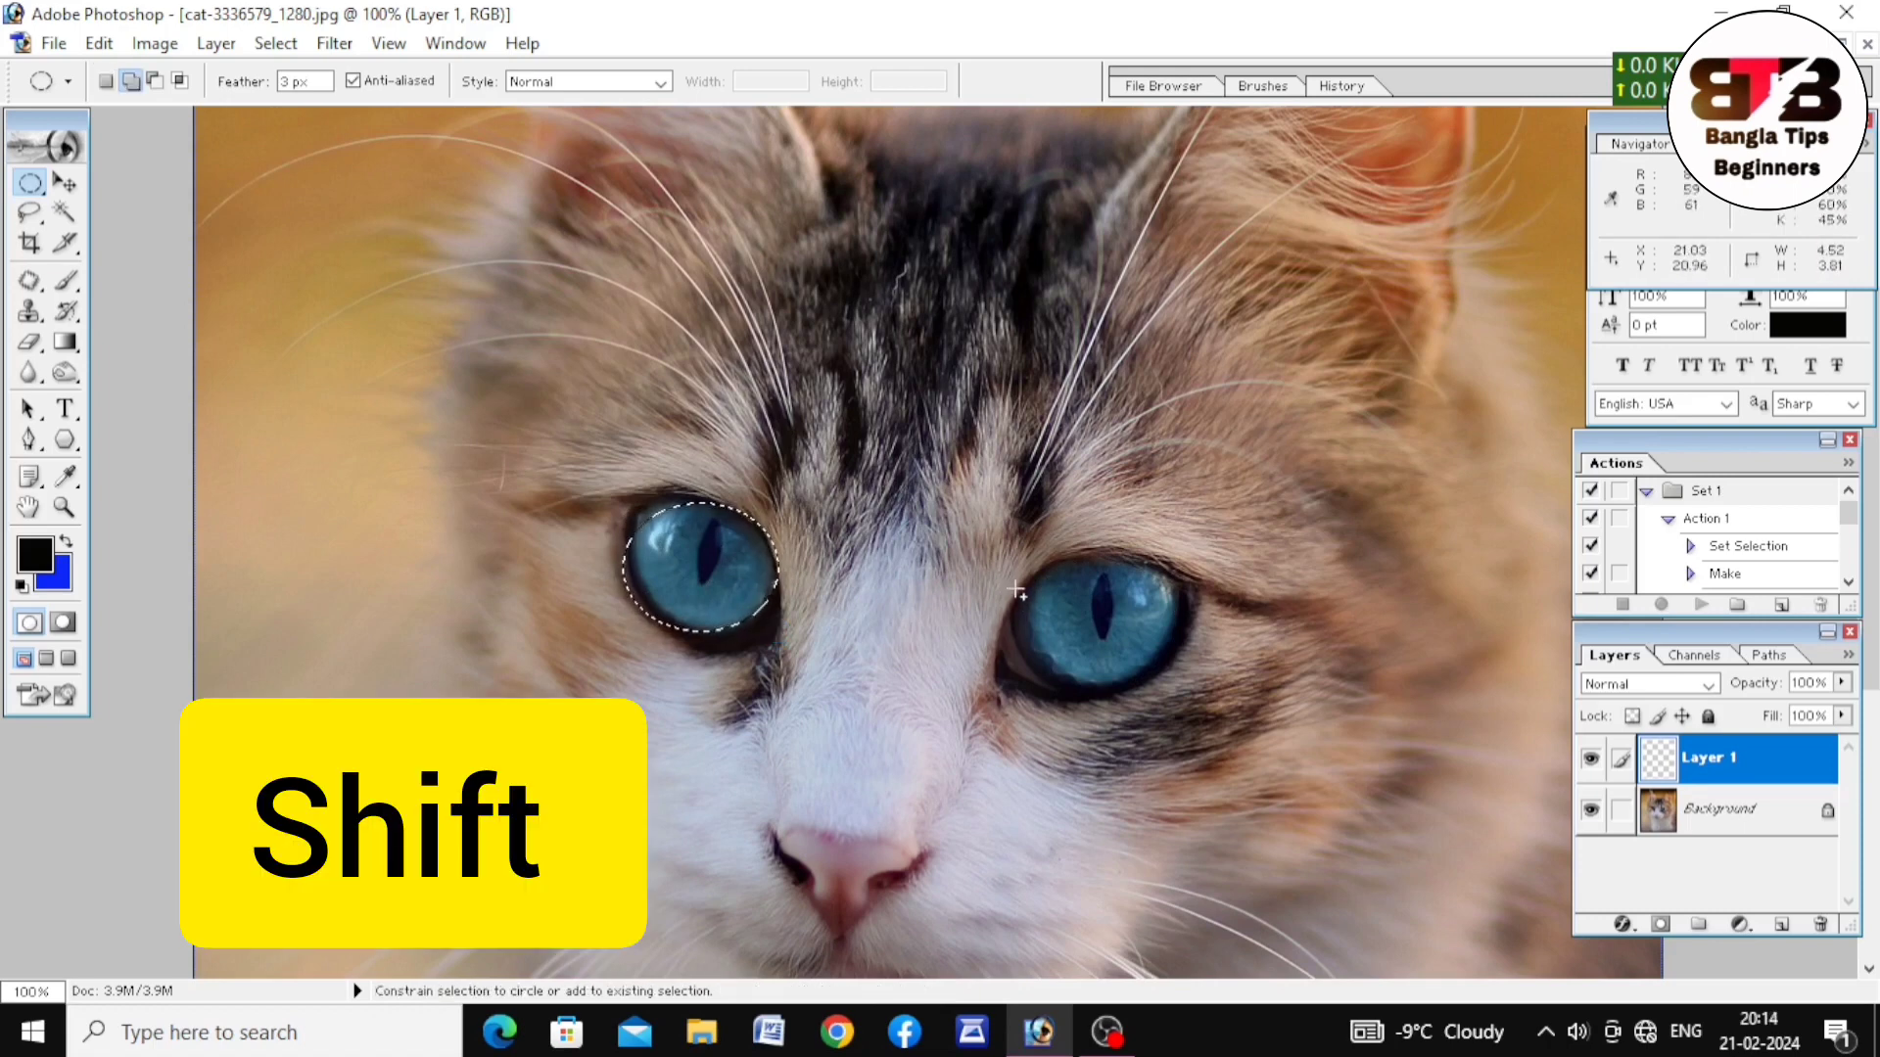
{"action": "left_click_drag", "start_coordinate": [1015, 576], "coordinate": [1177, 692]}
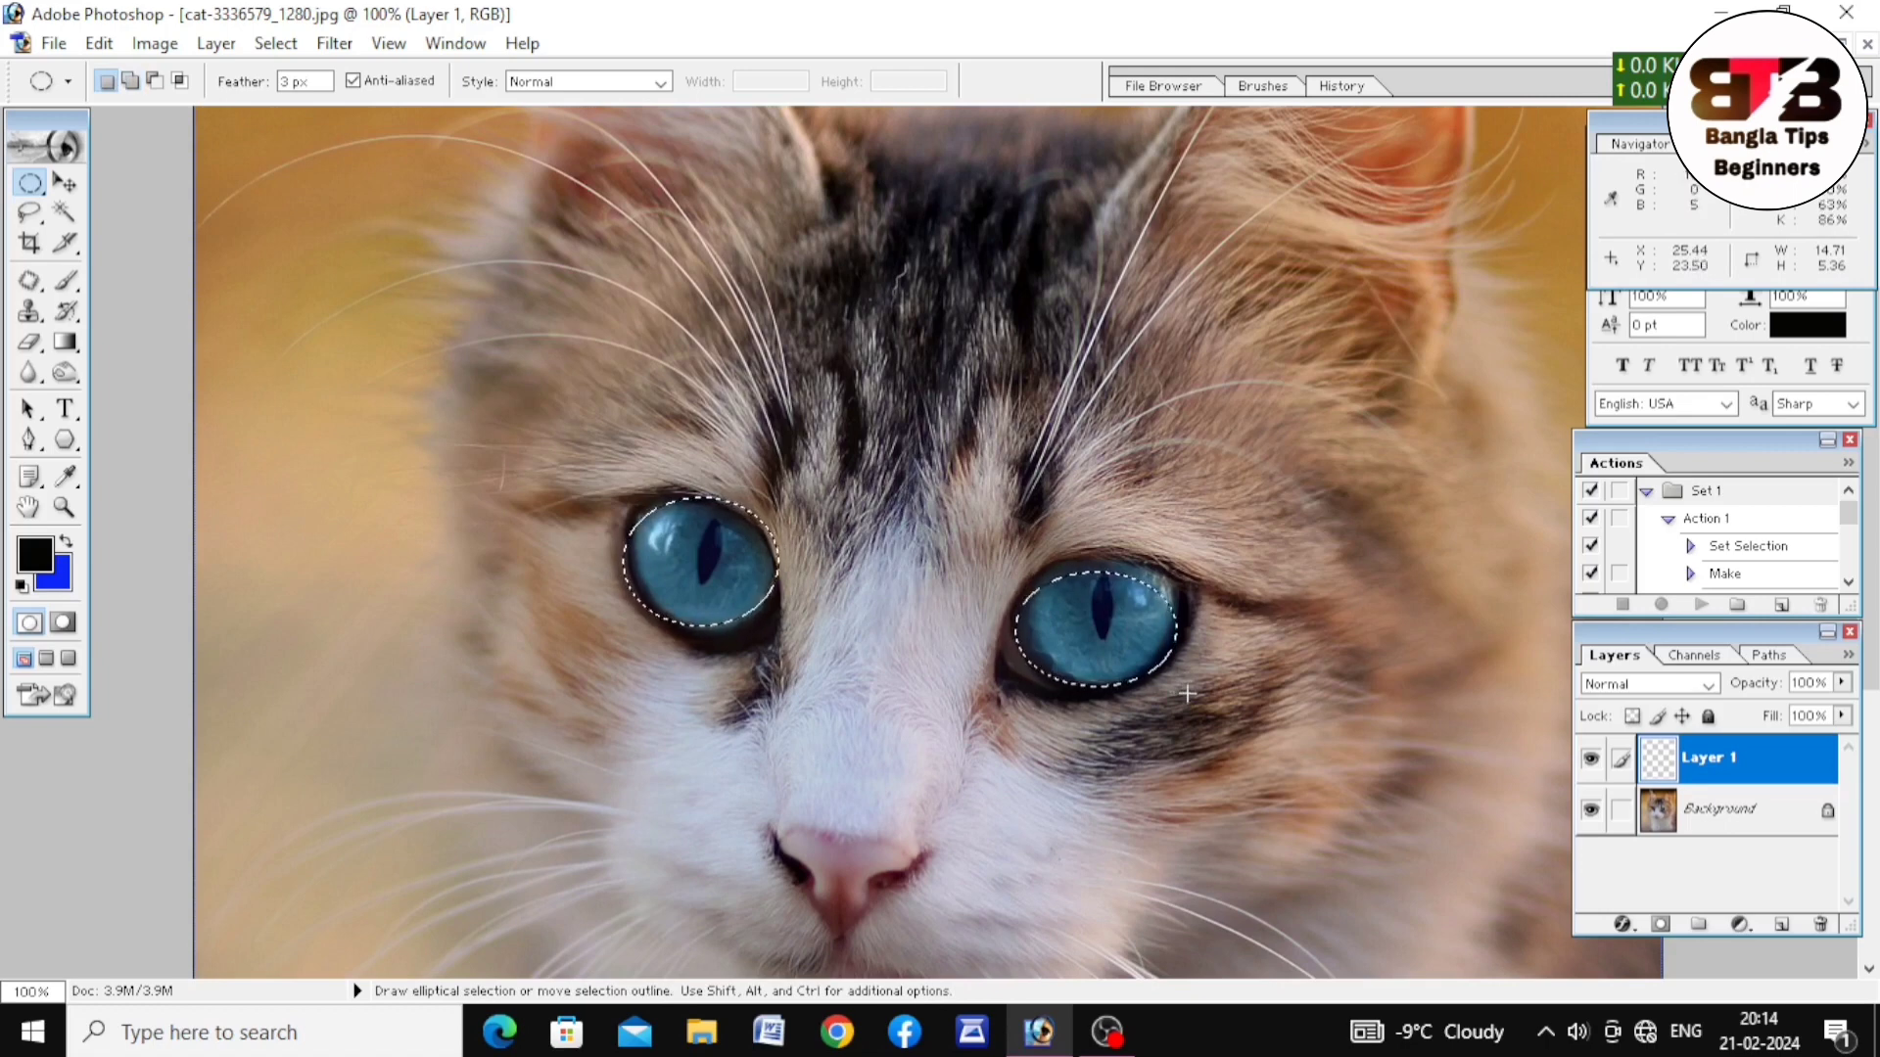
- Create a Solid Color fill layer in green 01FE01 from the eye selection and set its blend mode to Overlay
{"action": "left_click", "coordinate": [1740, 929]}
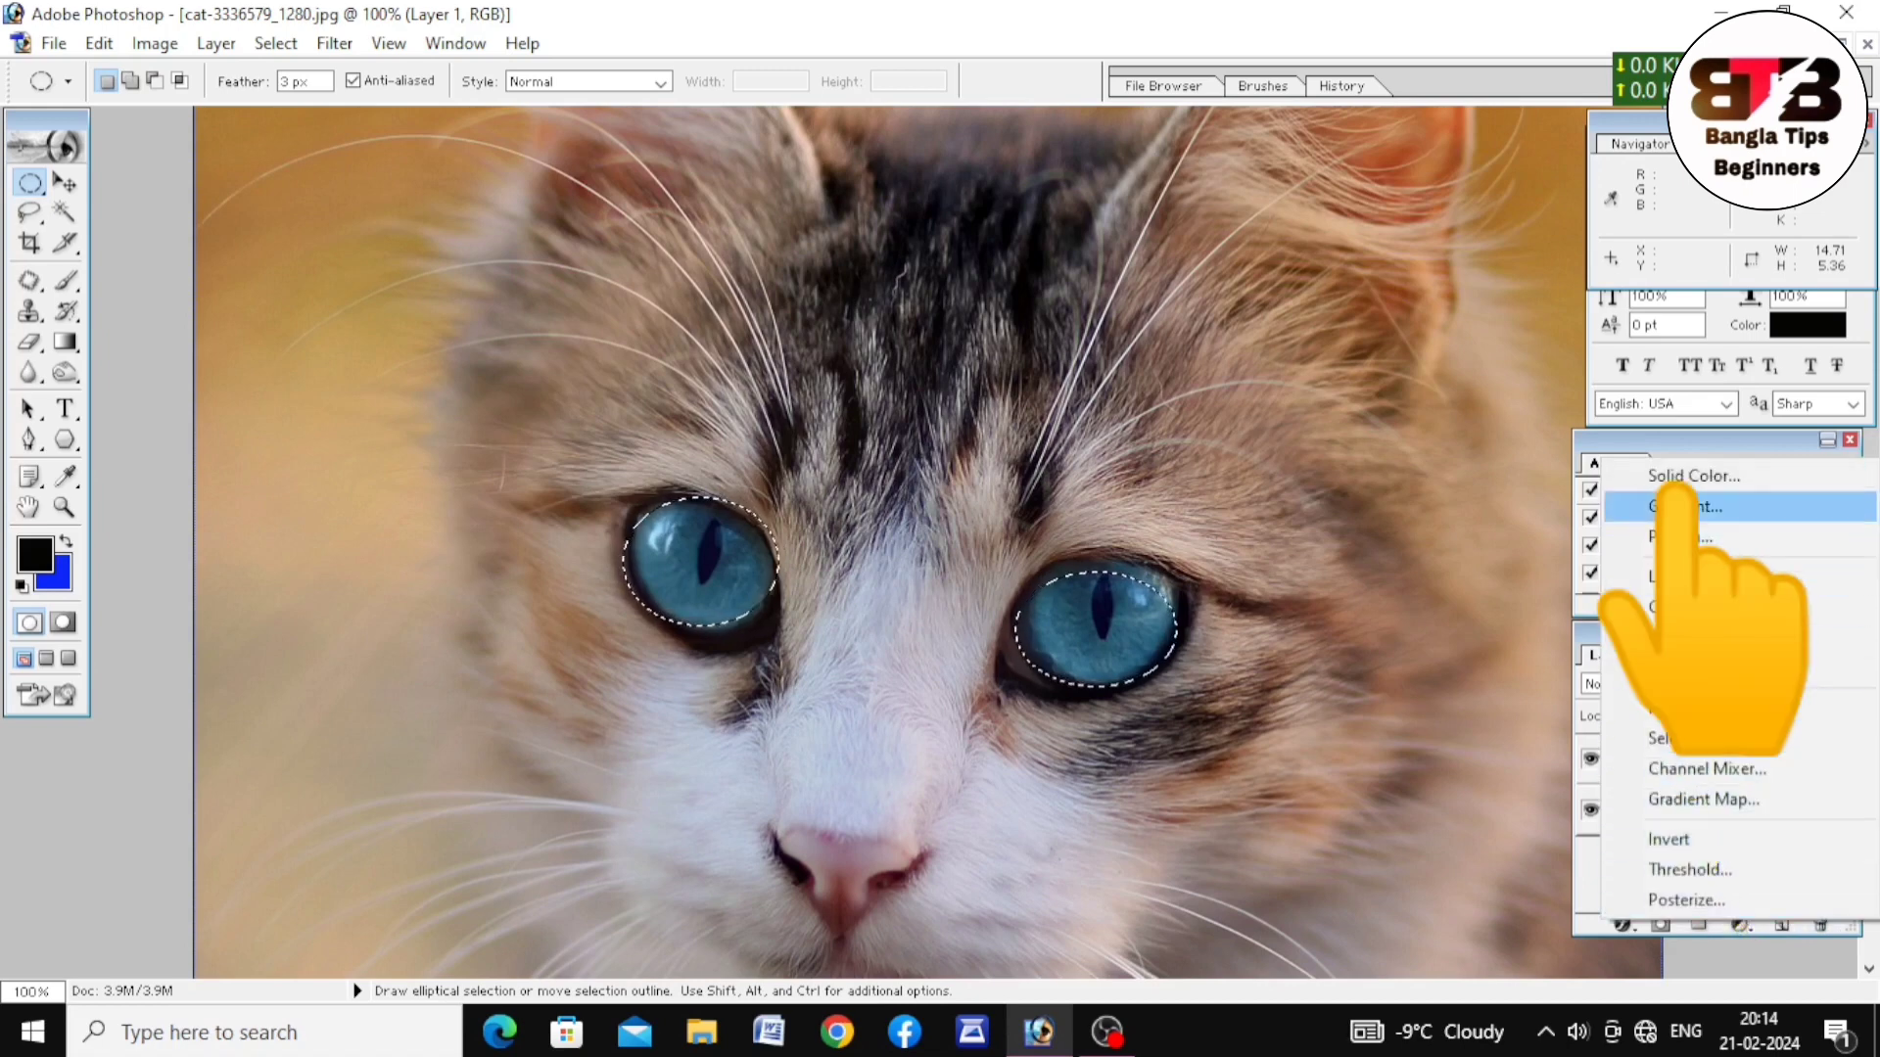
{"action": "left_click", "coordinate": [1691, 477]}
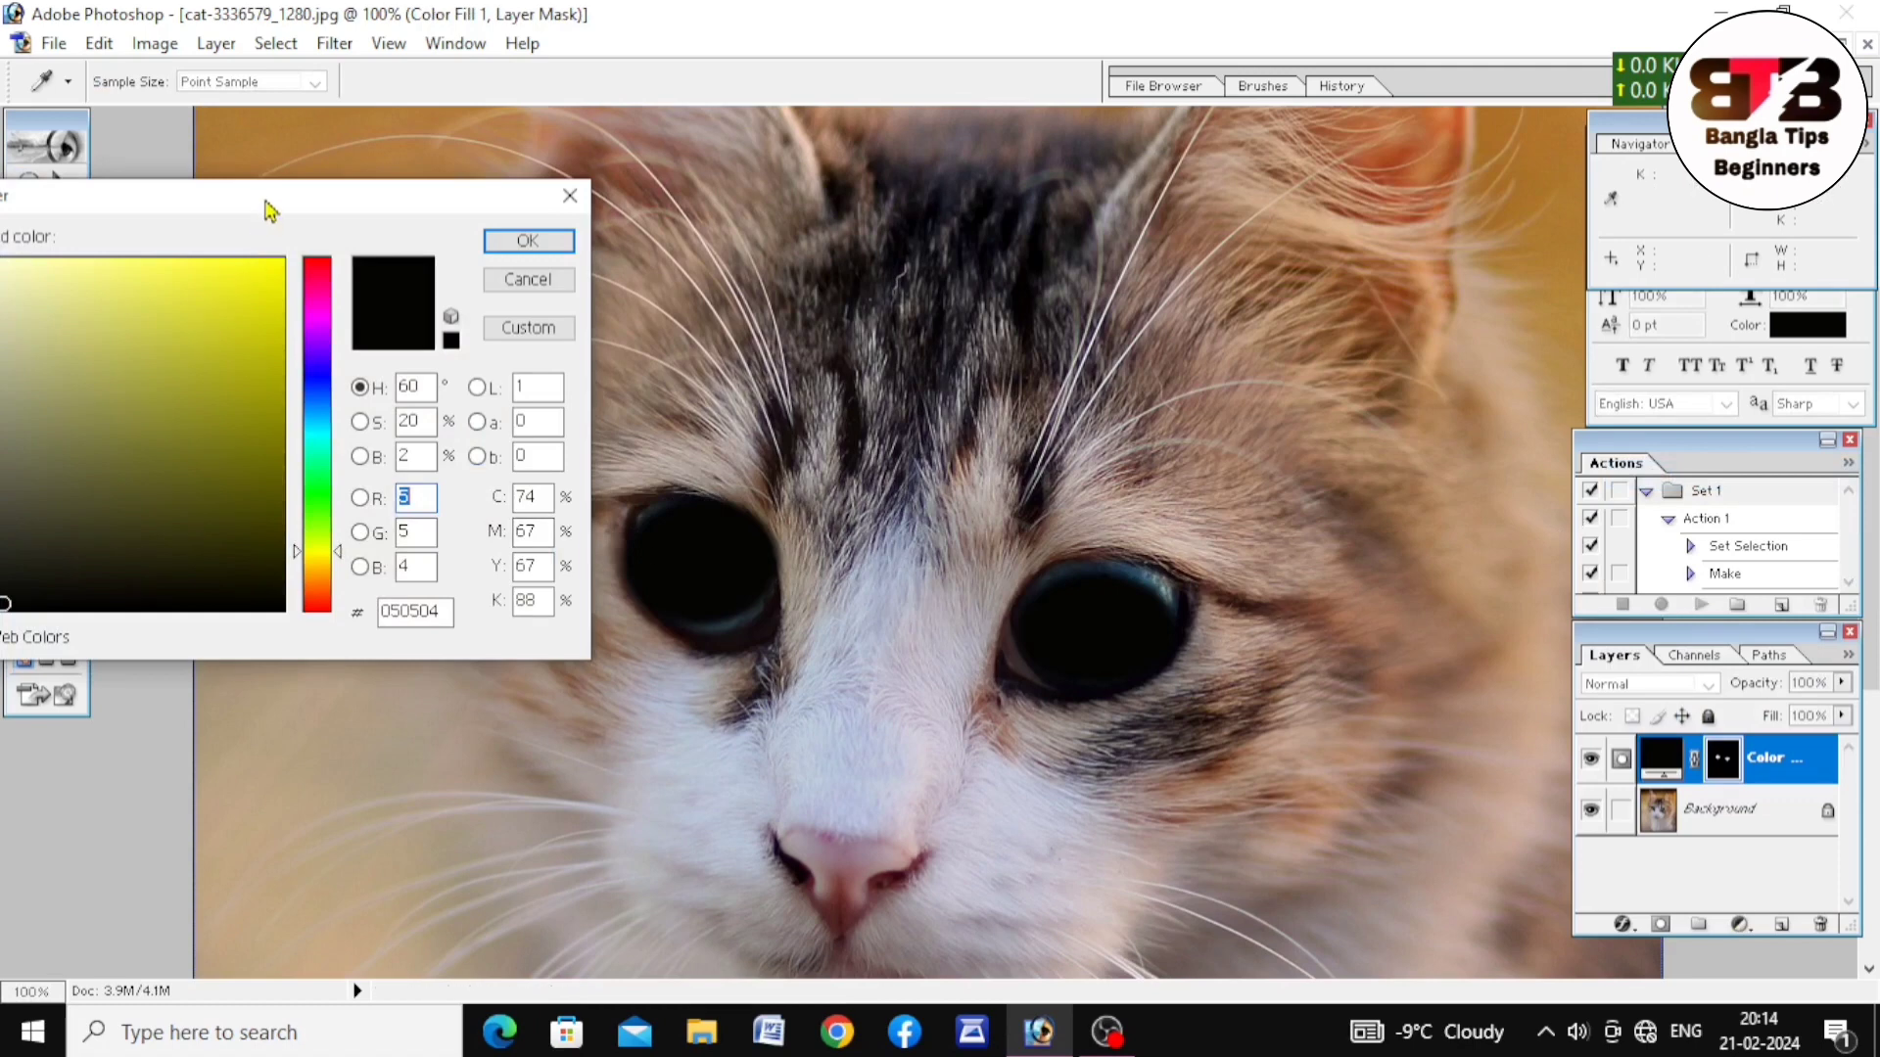
{"action": "left_click_drag", "start_coordinate": [265, 197], "coordinate": [424, 224]}
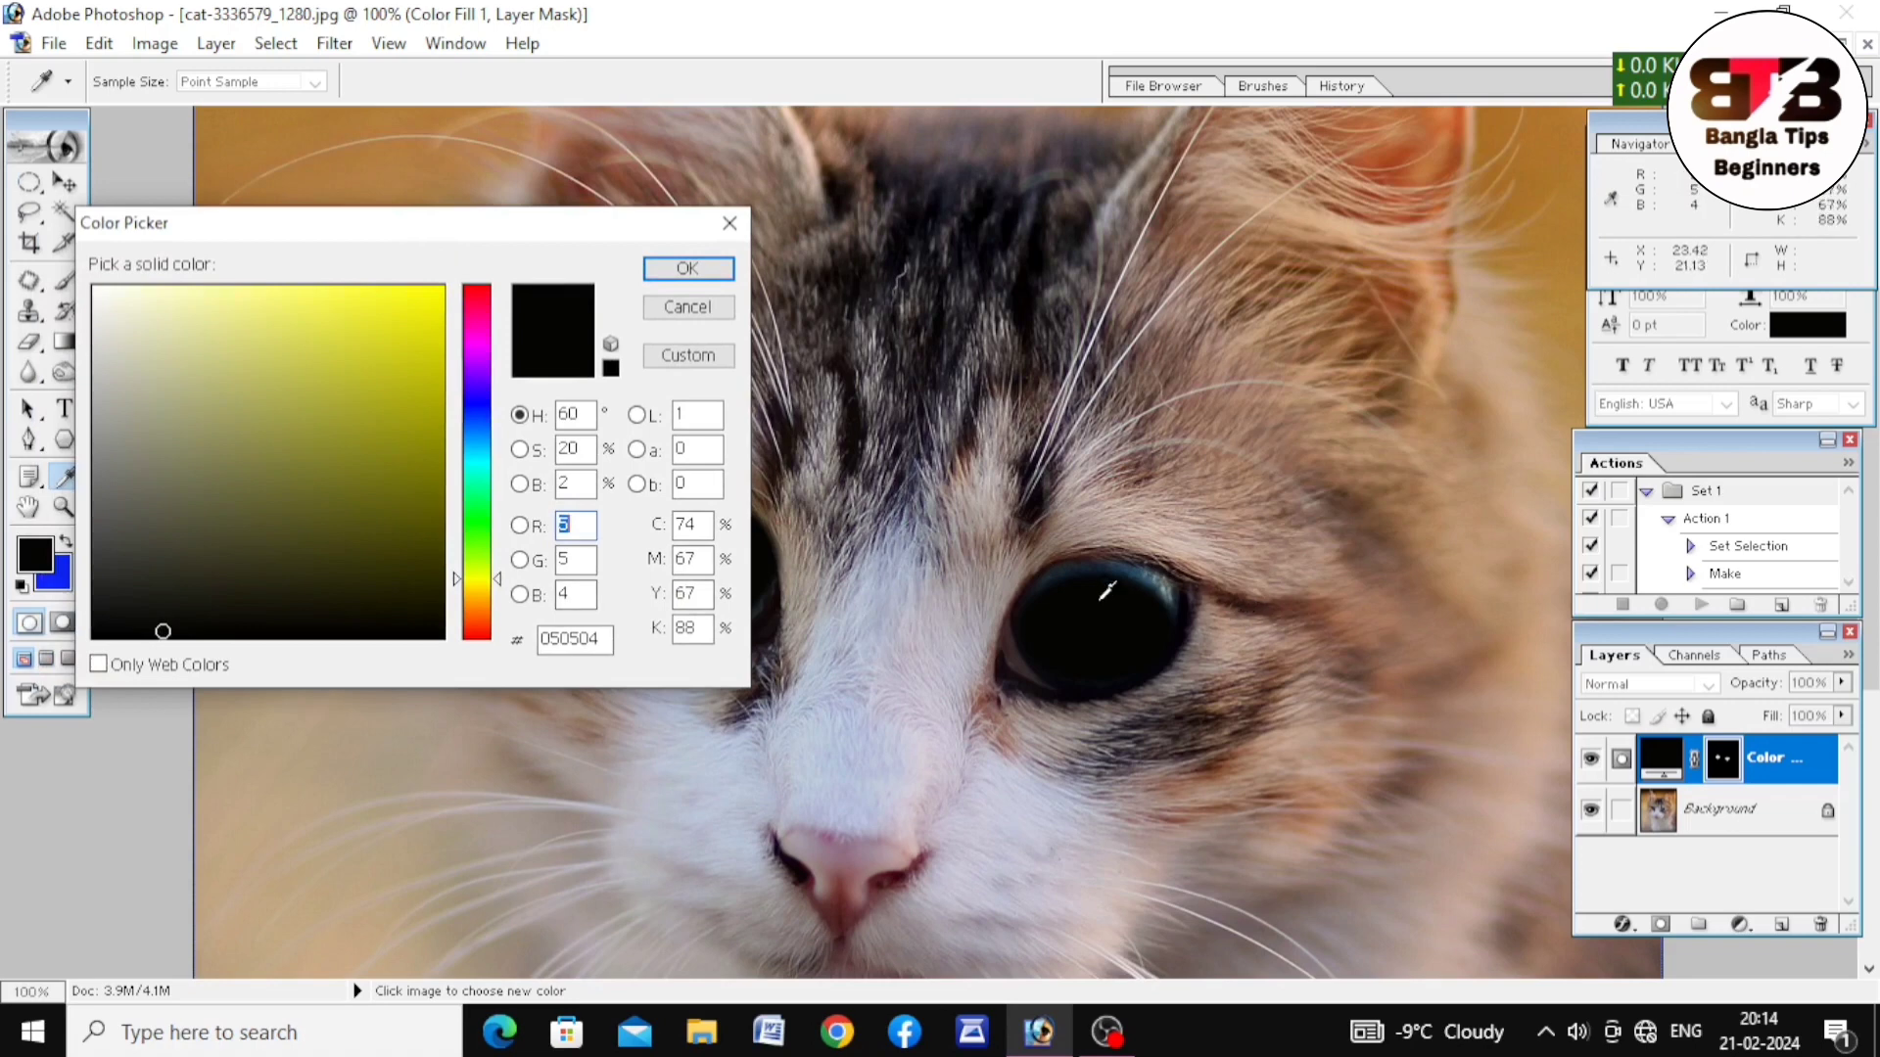
{"action": "left_click", "coordinate": [480, 524]}
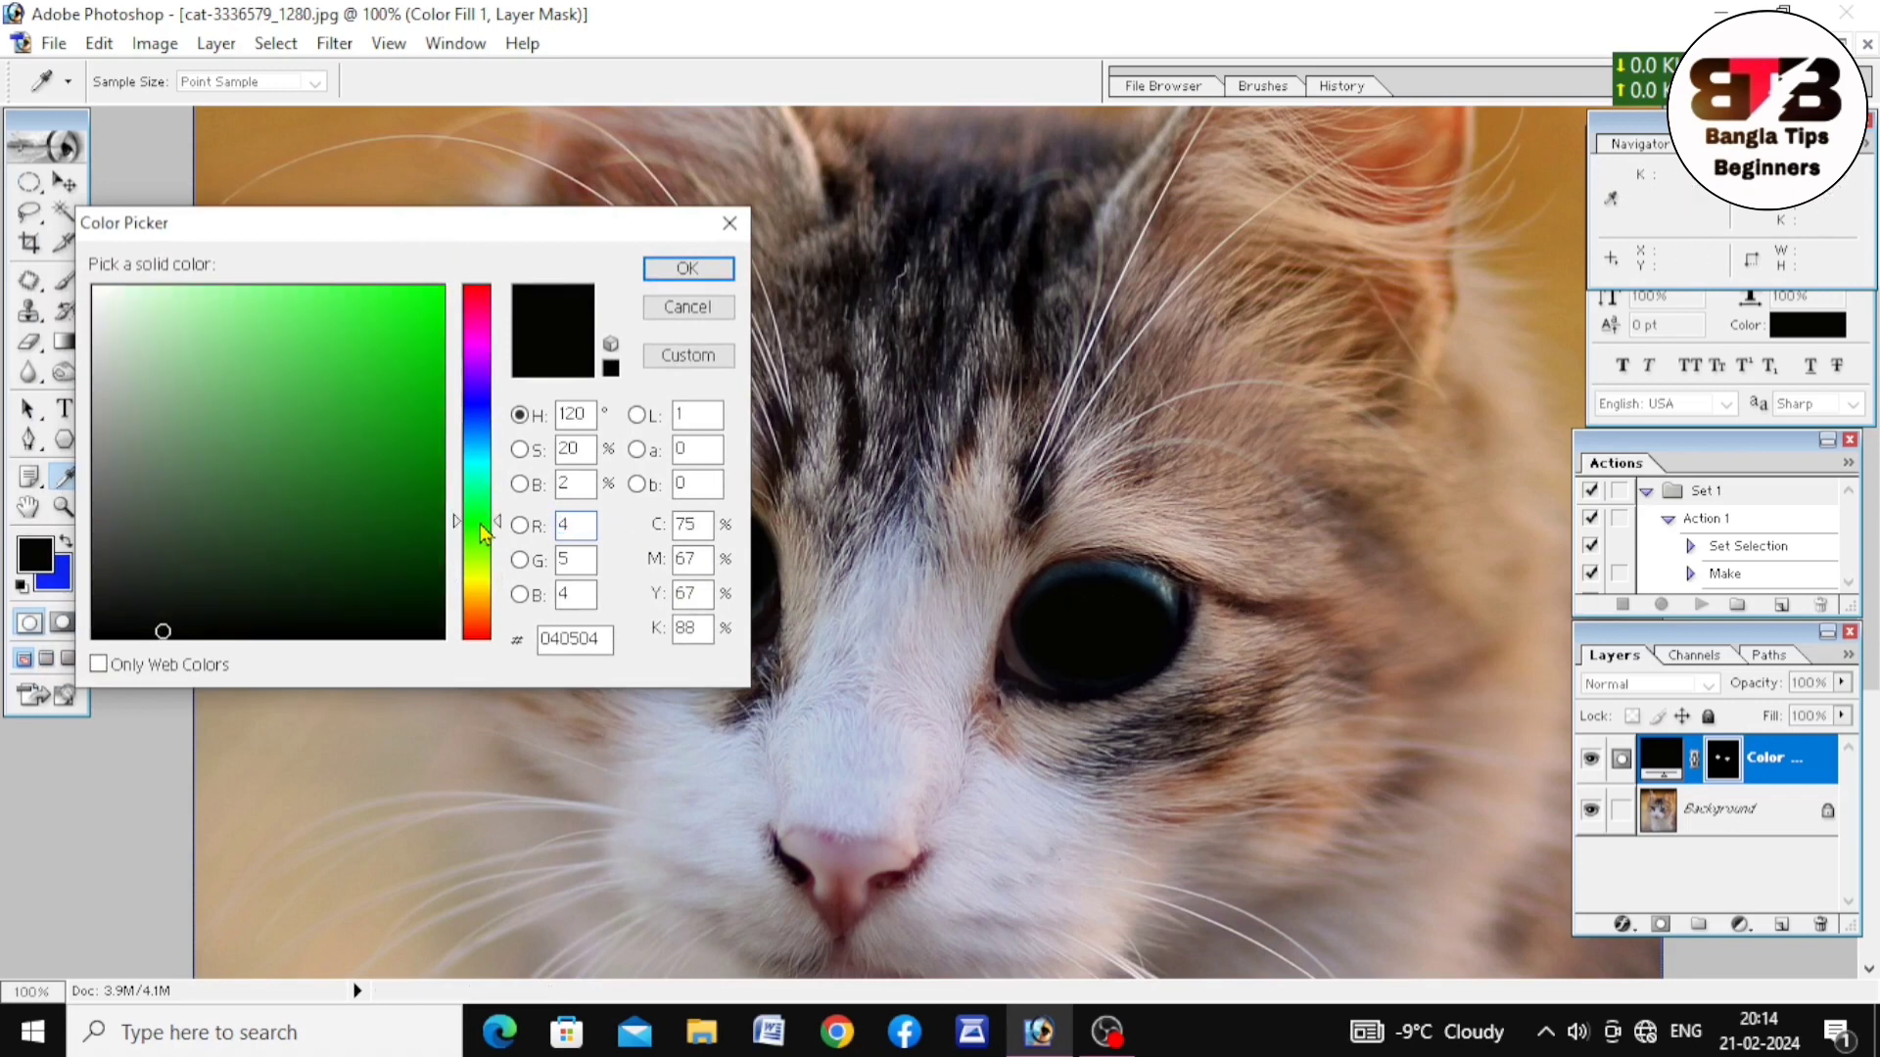
{"action": "left_click", "coordinate": [443, 288]}
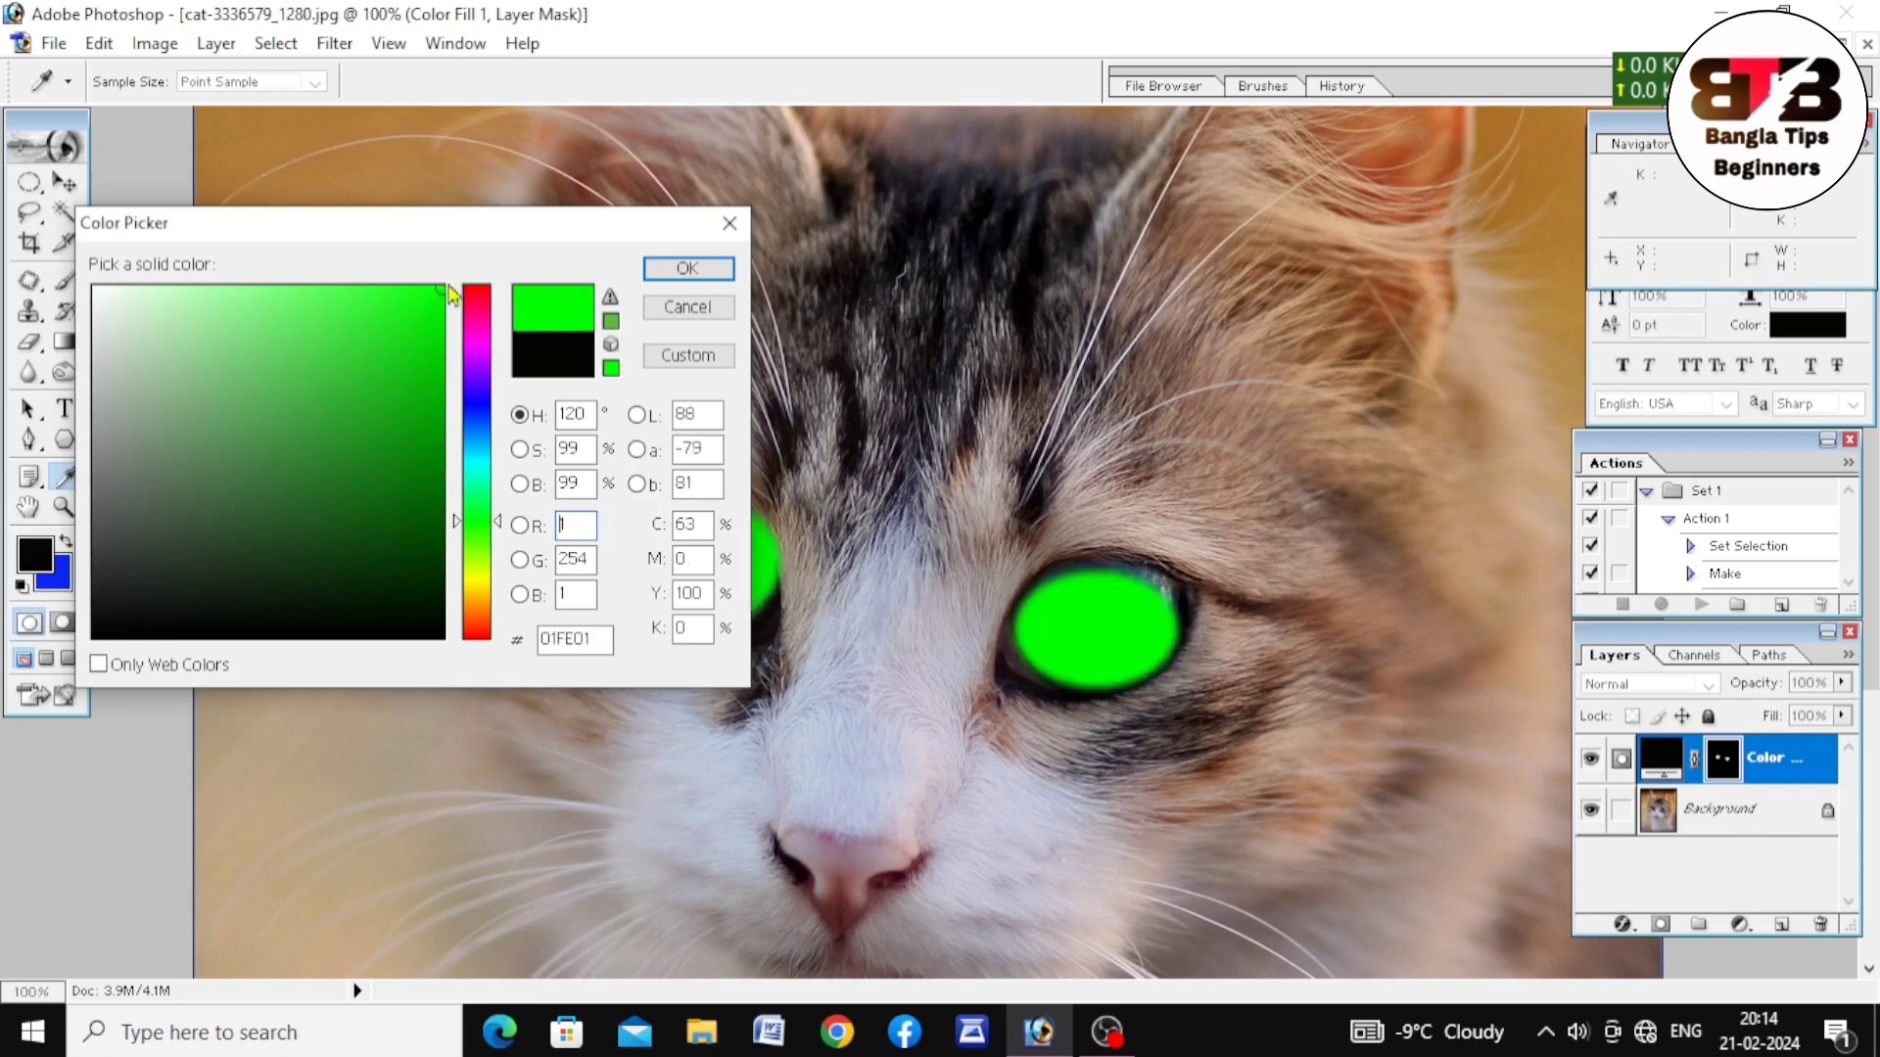
{"action": "left_click", "coordinate": [694, 276]}
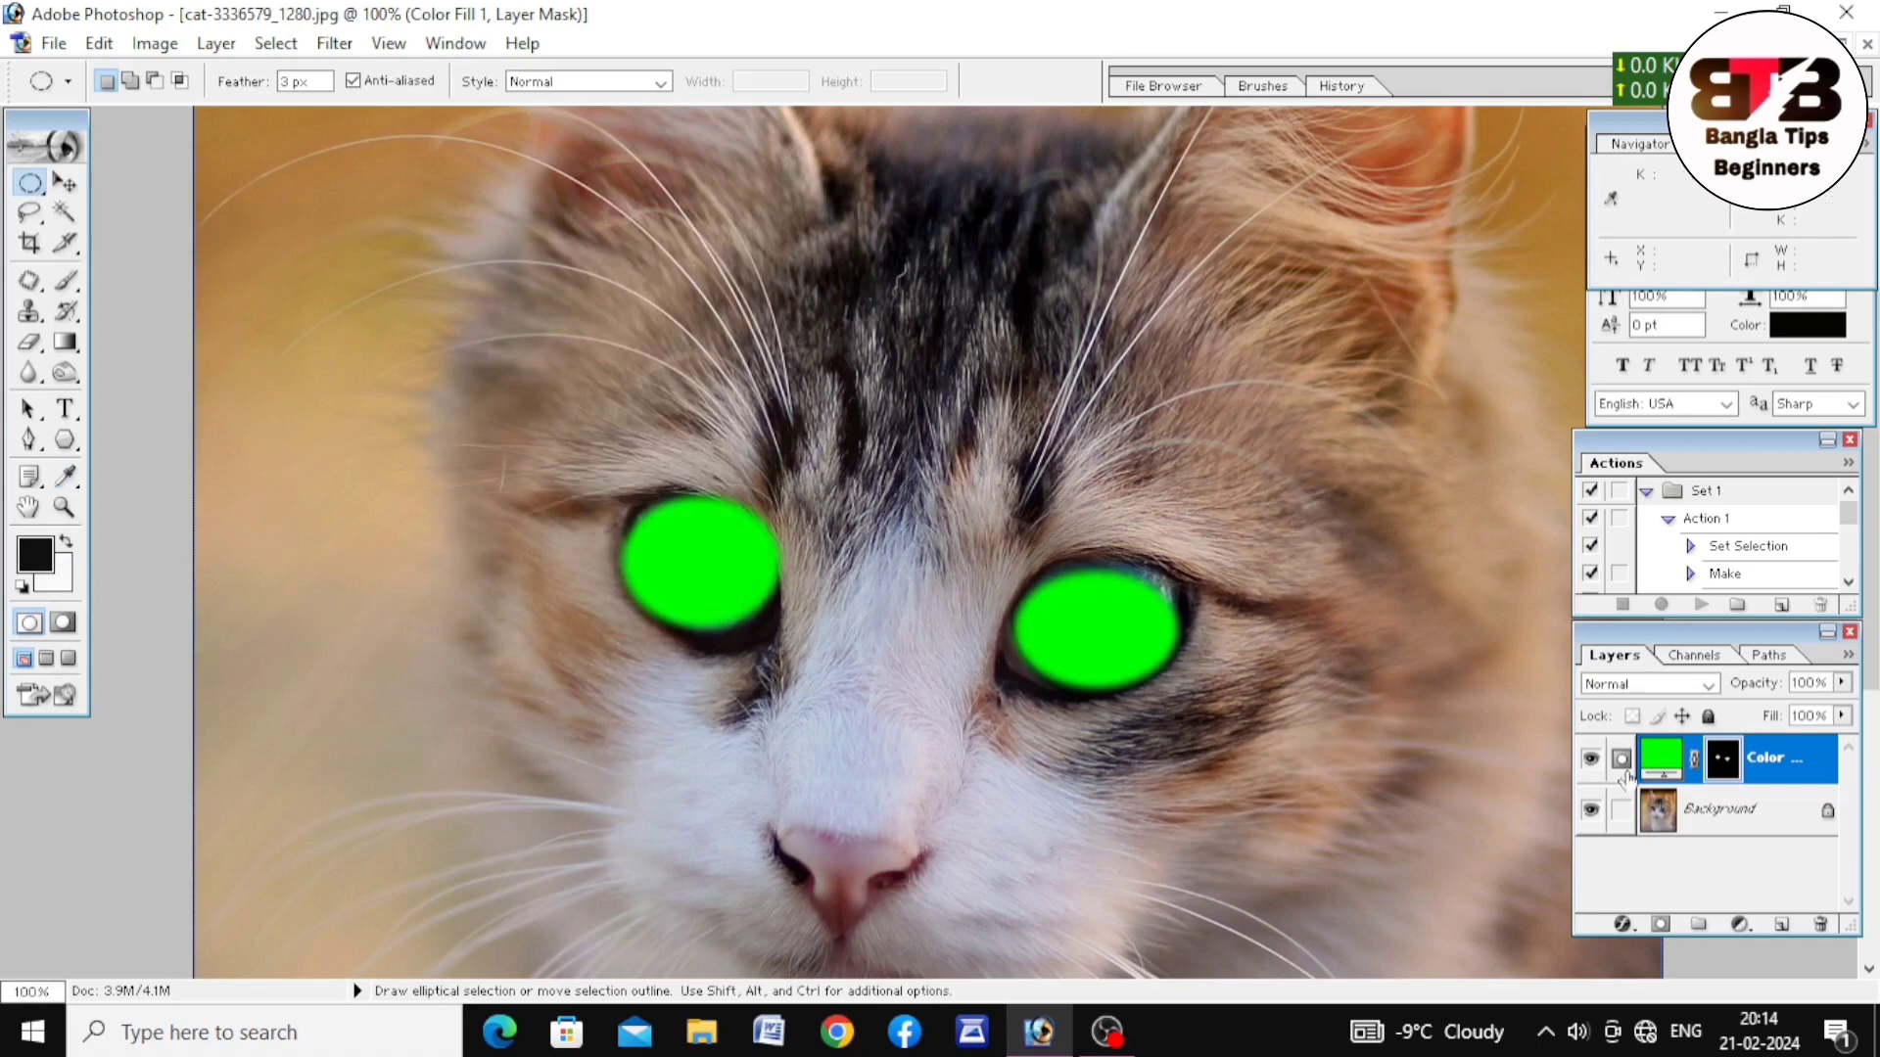
{"action": "left_click", "coordinate": [1625, 685]}
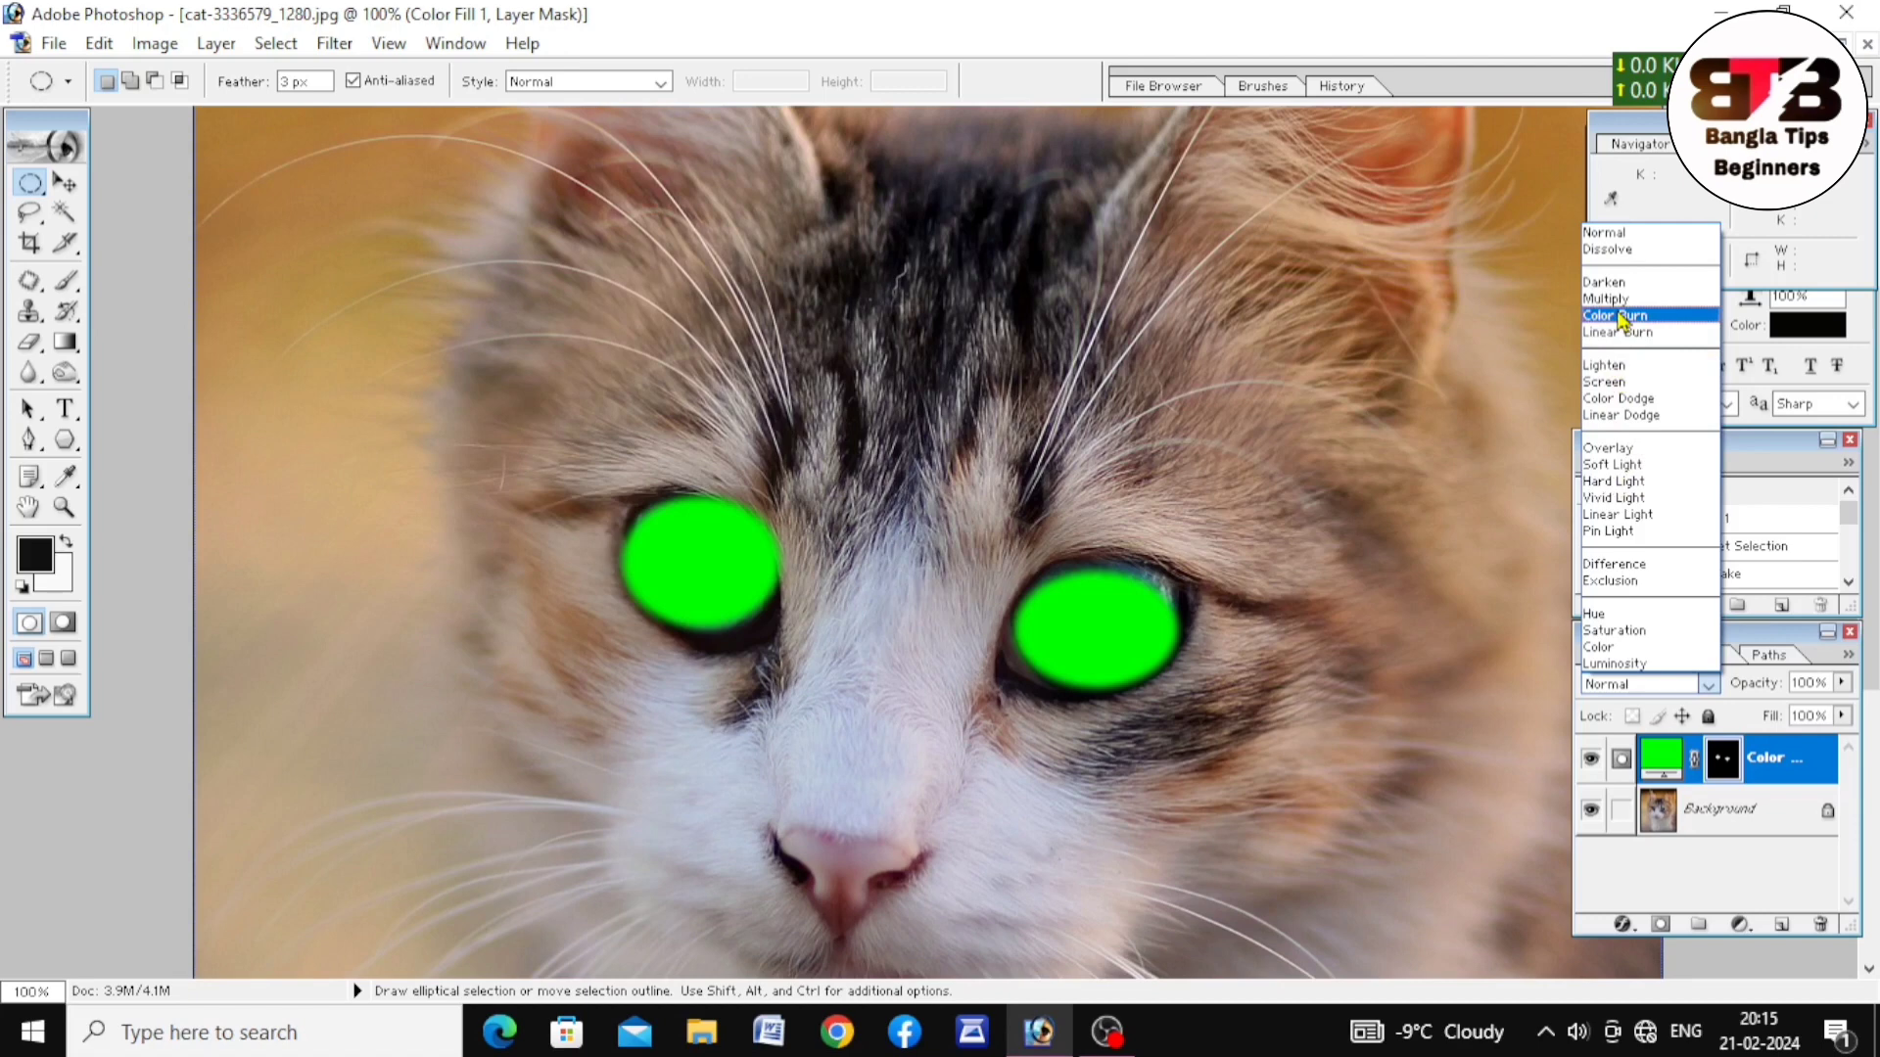
{"action": "left_click", "coordinate": [1627, 448]}
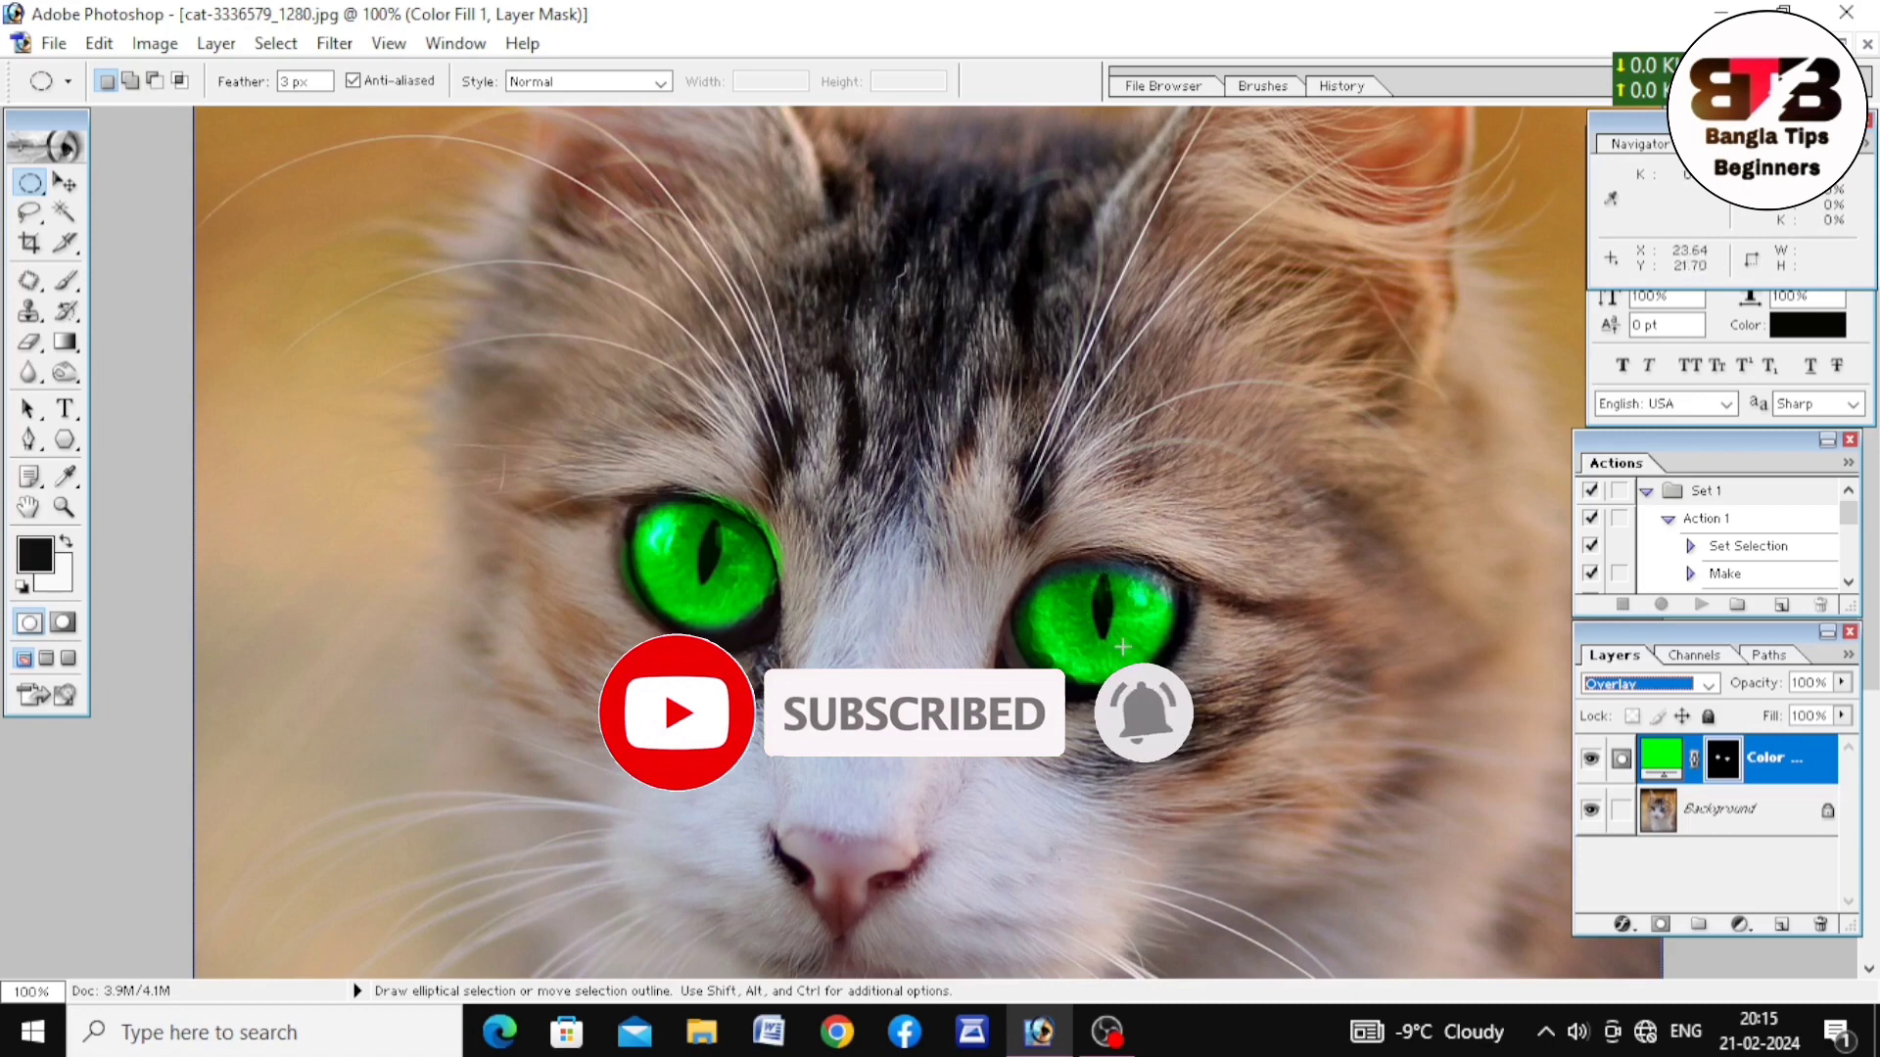
- Apply a Gaussian Blur with a 3.3 pixel radius to the mask of the green fill layer
{"action": "left_click", "coordinate": [334, 43]}
{"action": "mouse_move", "coordinate": [377, 246]}
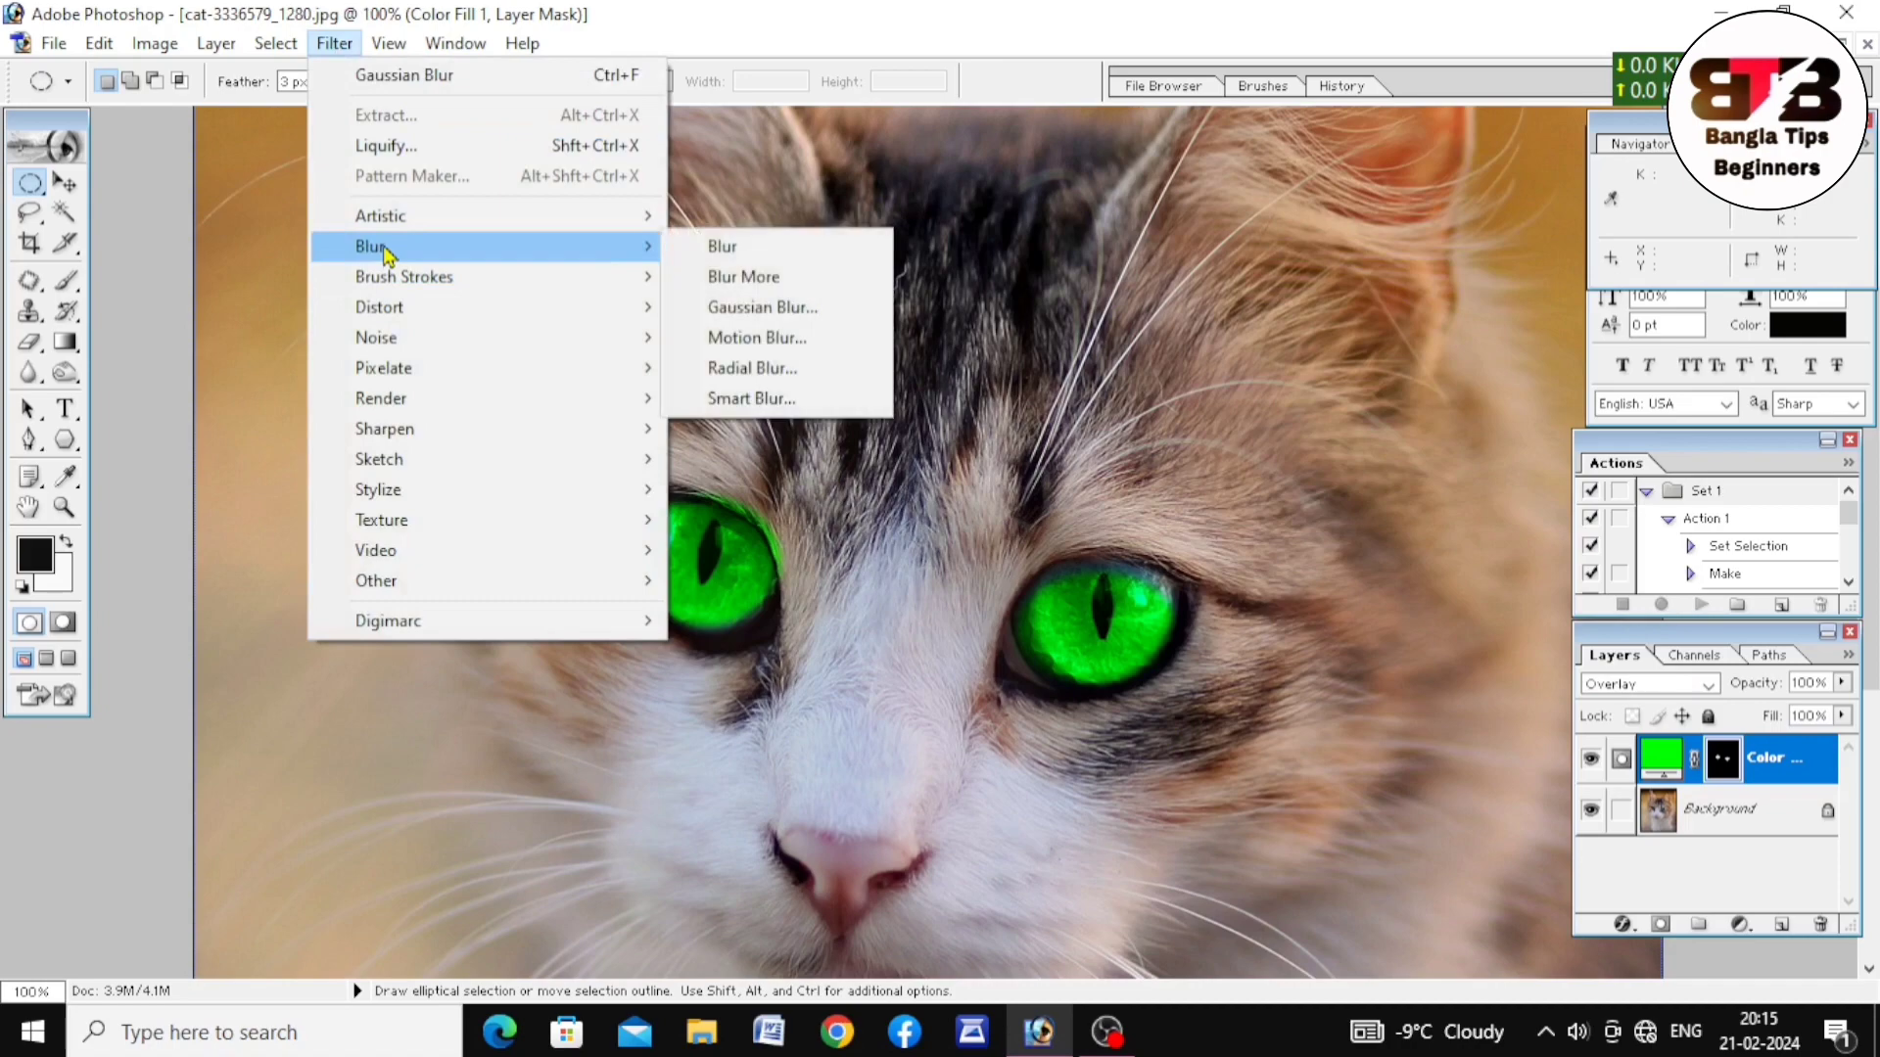
{"action": "left_click", "coordinate": [805, 310]}
{"action": "left_click_drag", "start_coordinate": [975, 665], "coordinate": [957, 662]}
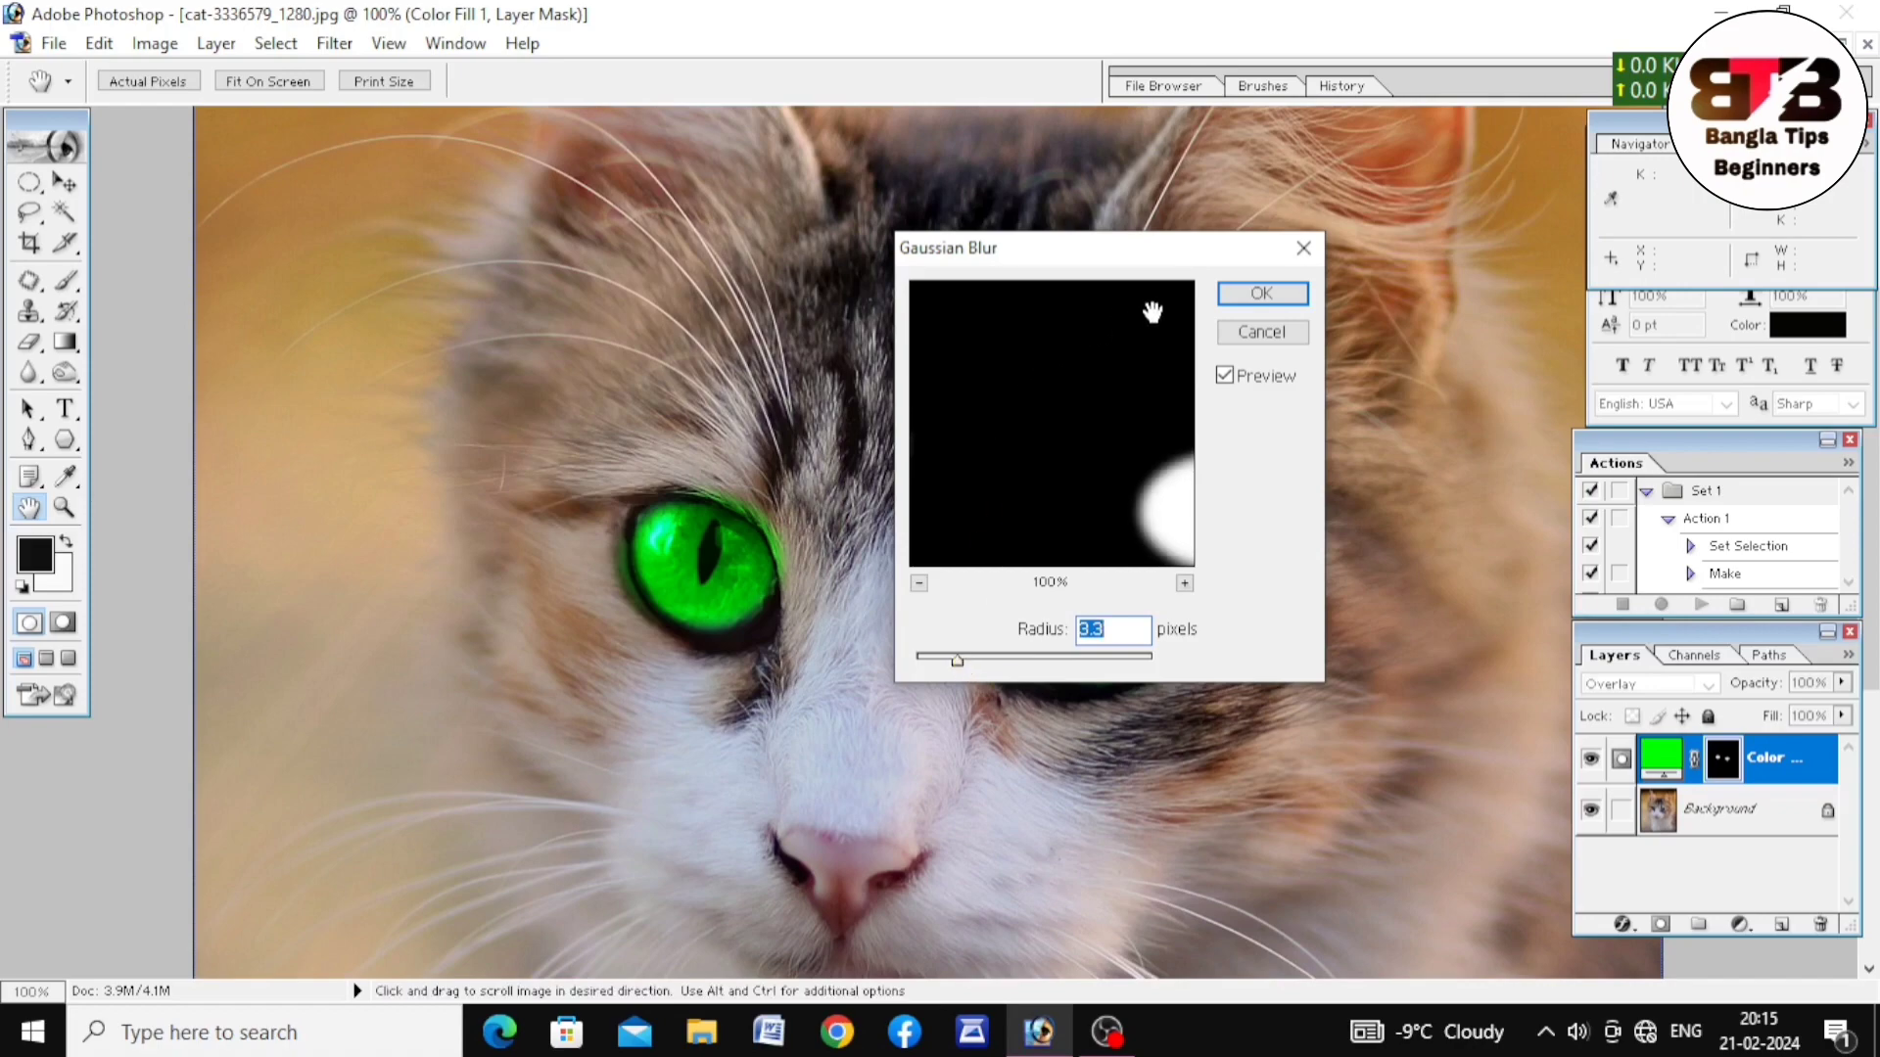
{"action": "left_click", "coordinate": [1241, 294]}
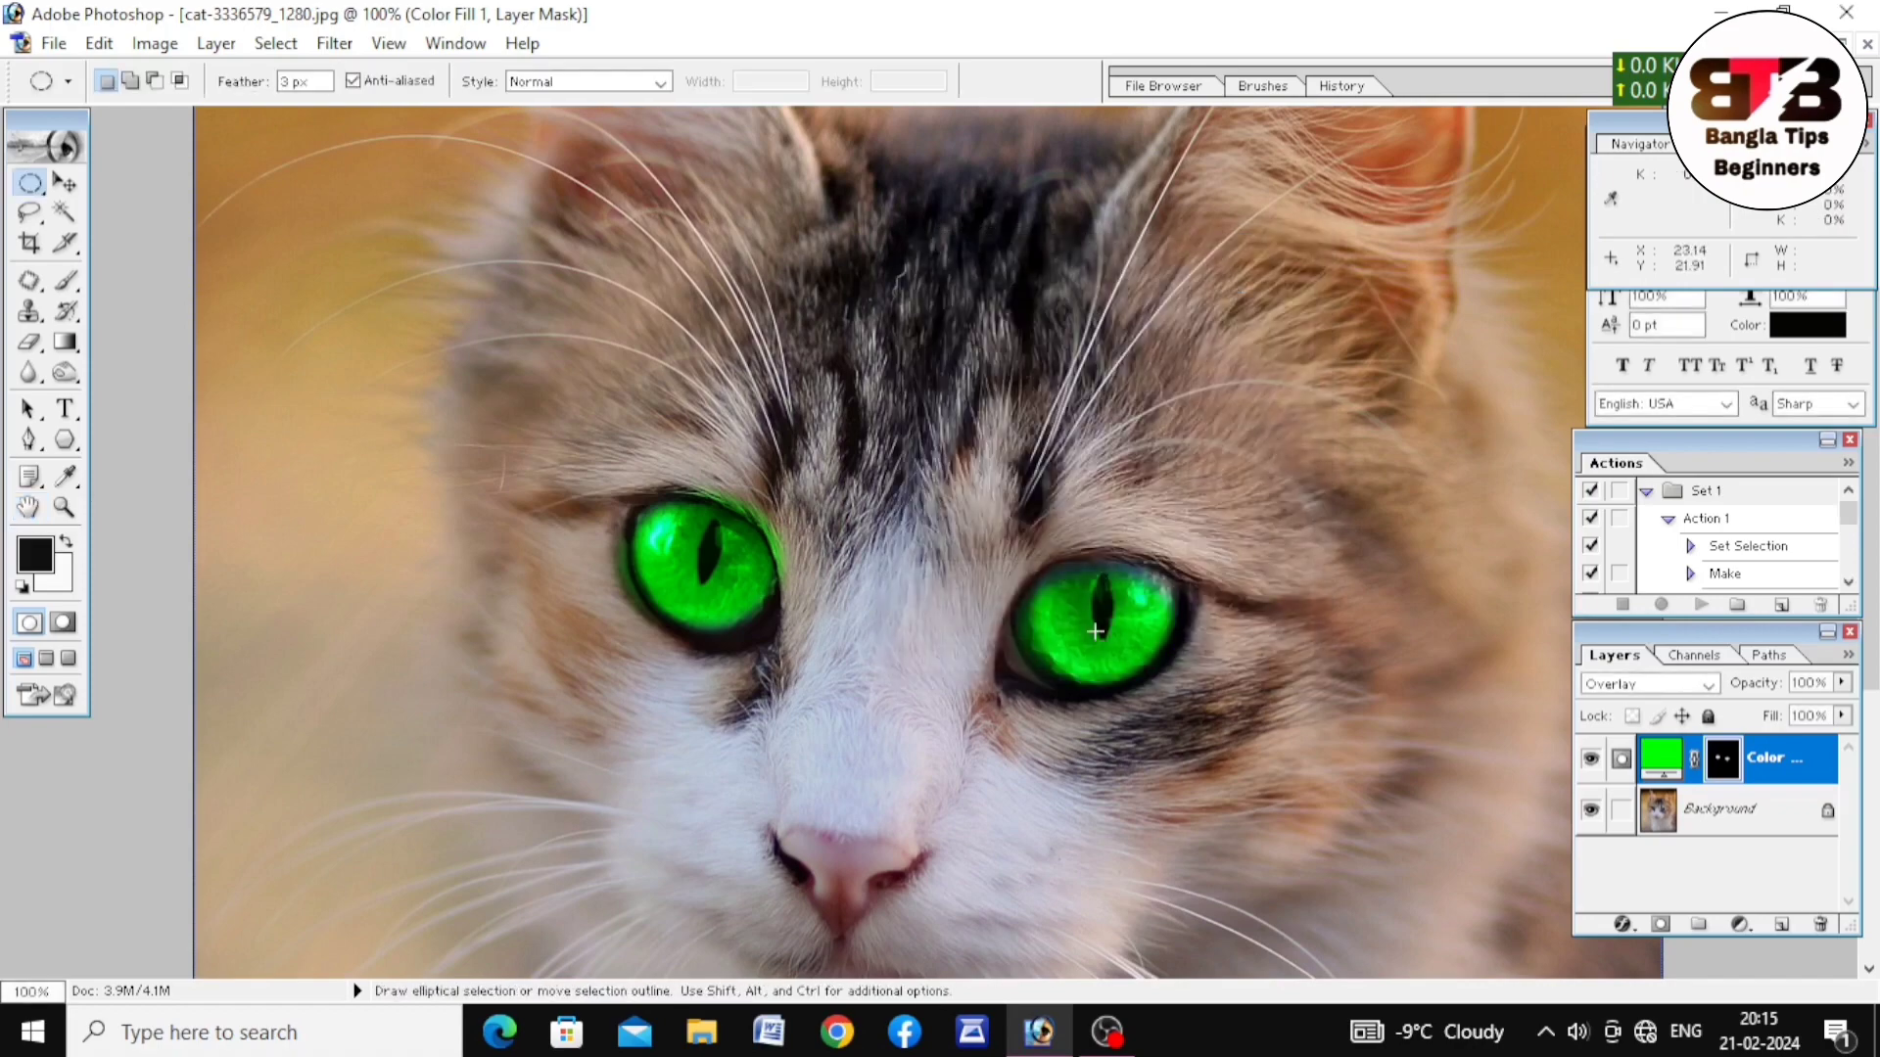
{"action": "key", "text": "ctrl+minus"}
{"action": "key", "text": "ctrl+minus"}
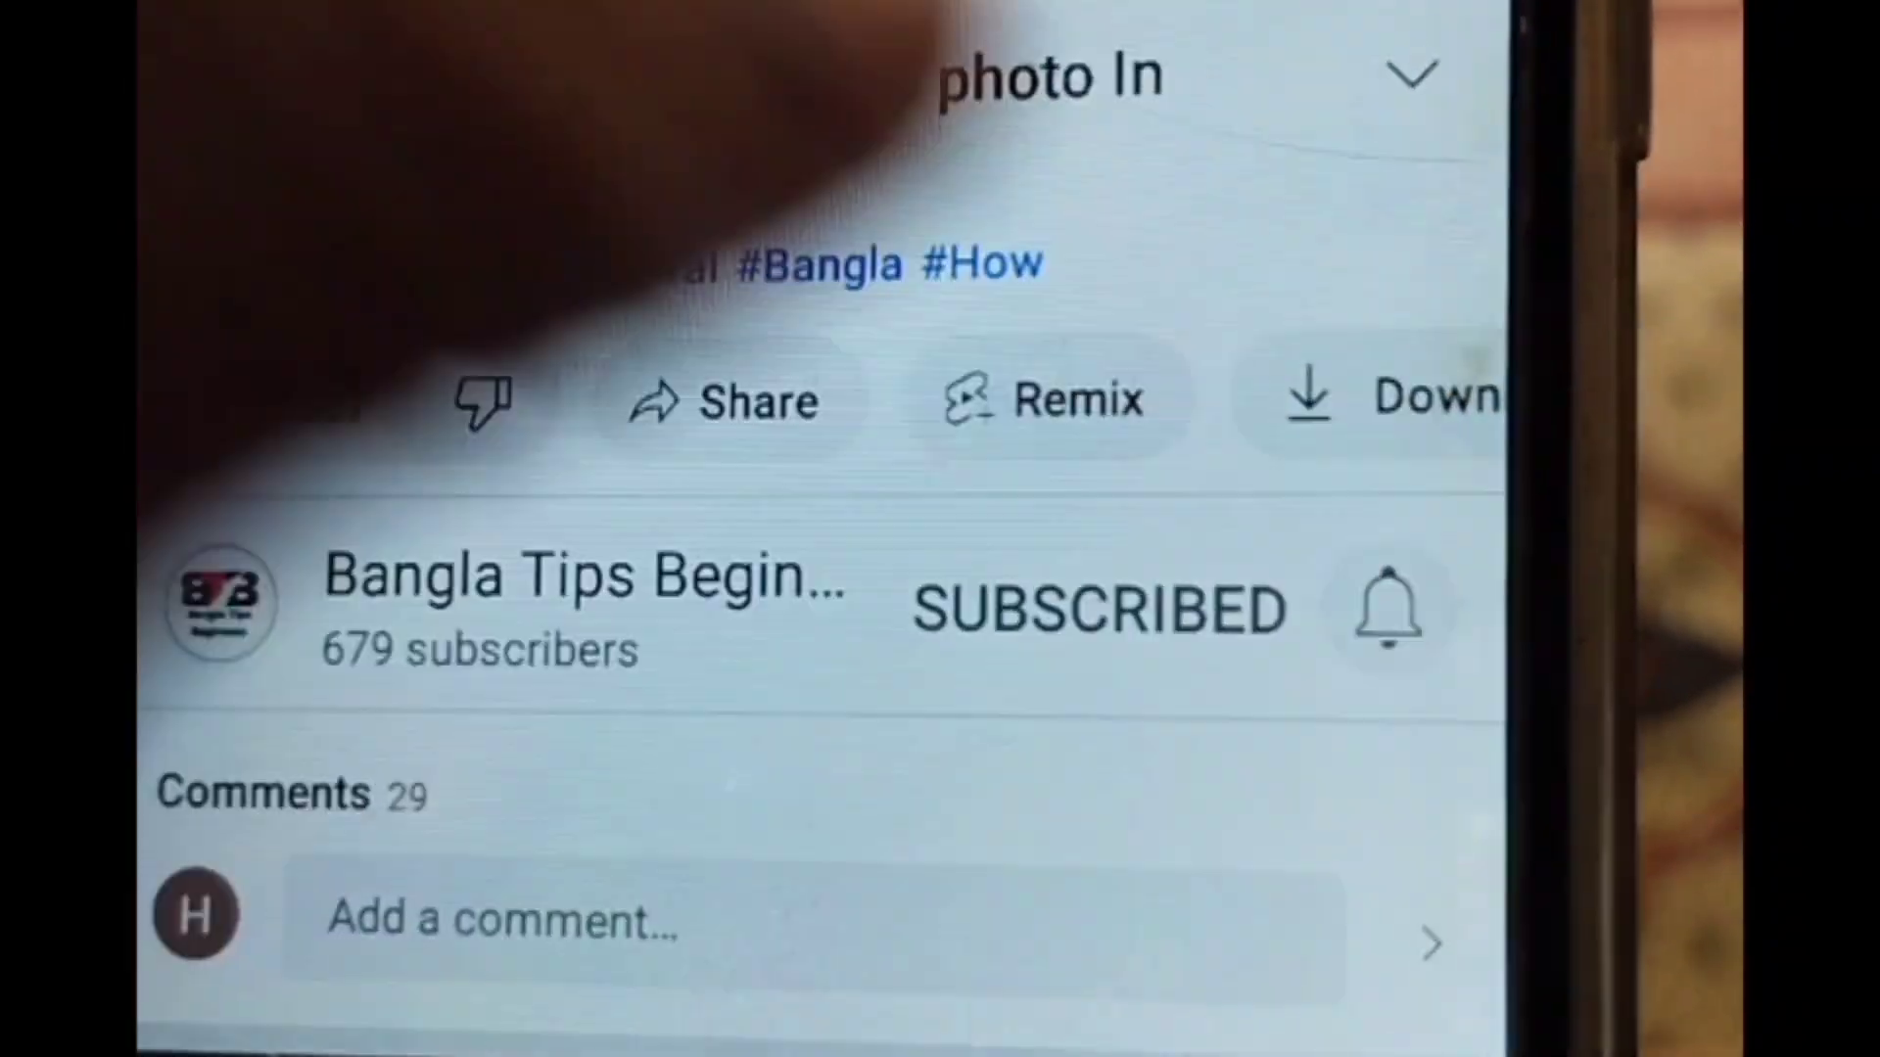
{"action": "left_click", "coordinate": [1341, 568]}
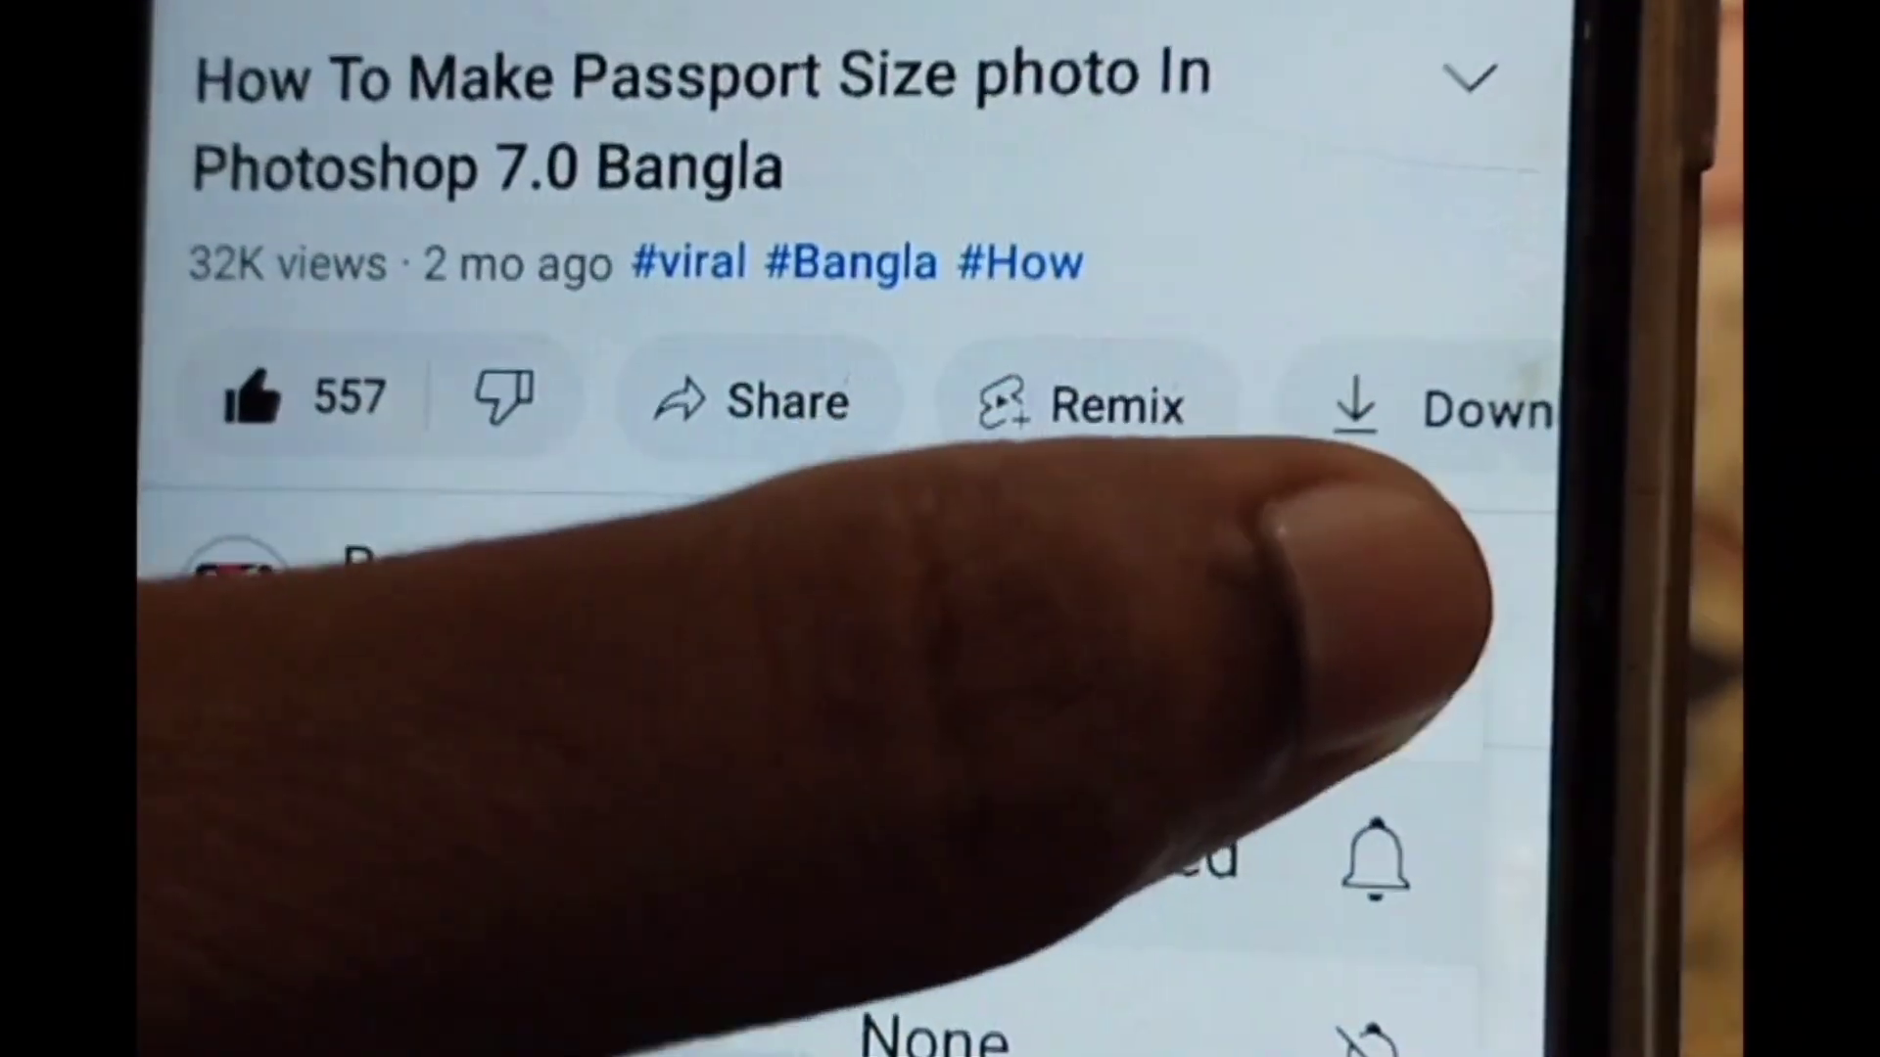
{"action": "left_click", "coordinate": [1370, 676]}
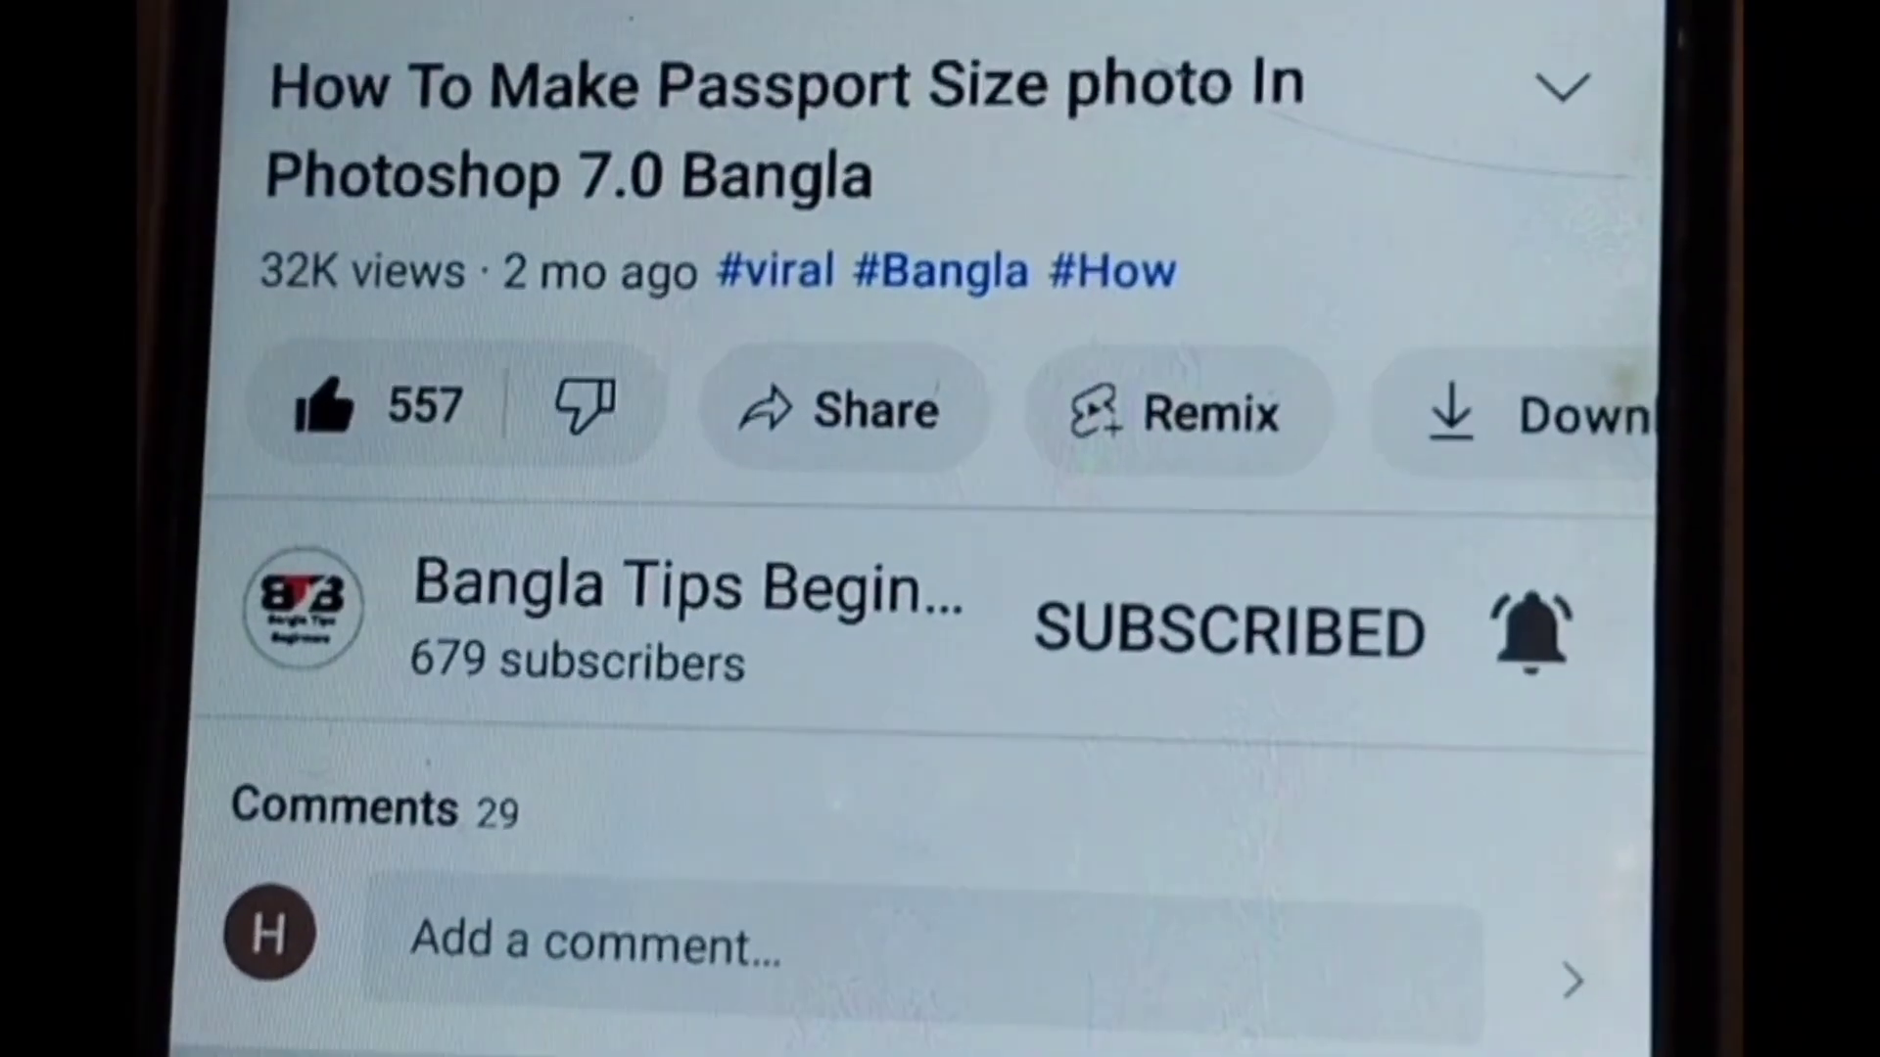